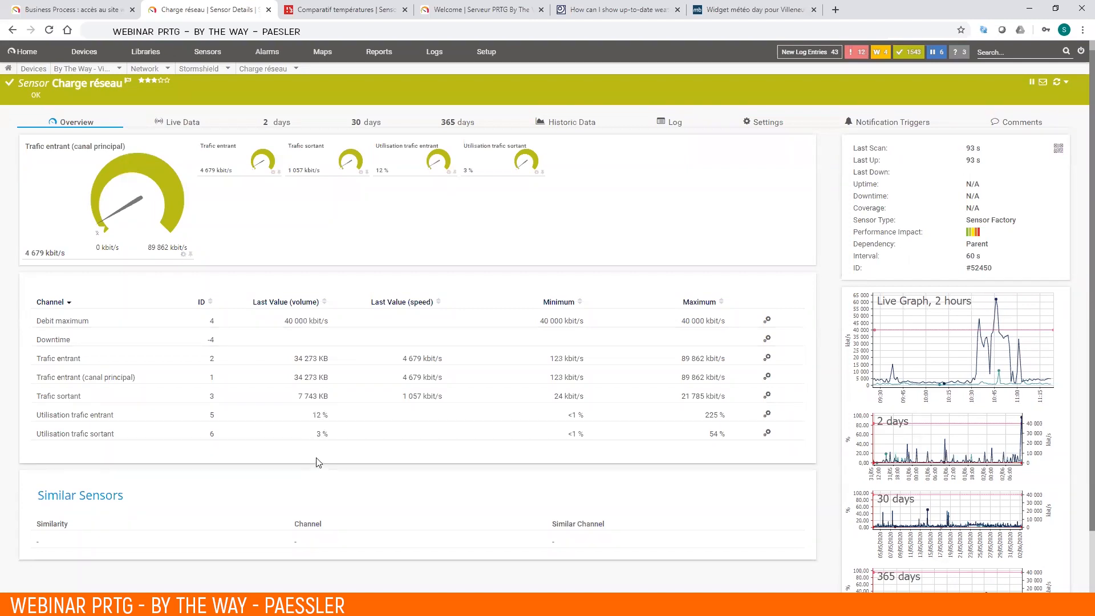
- Examine the channel definition formulas in the Charge réseau sensor's settings
{"action": "left_click", "coordinate": [767, 130]}
{"action": "left_click", "coordinate": [574, 379]}
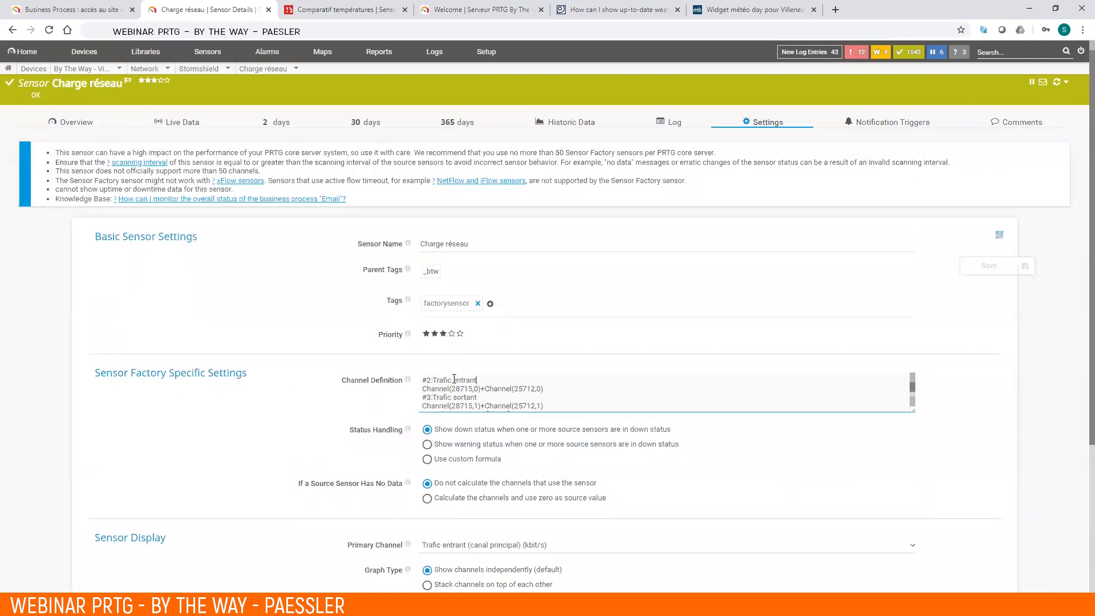
{"action": "scroll", "coordinate": [523, 391], "scroll_direction": "down", "scroll_amount": 3}
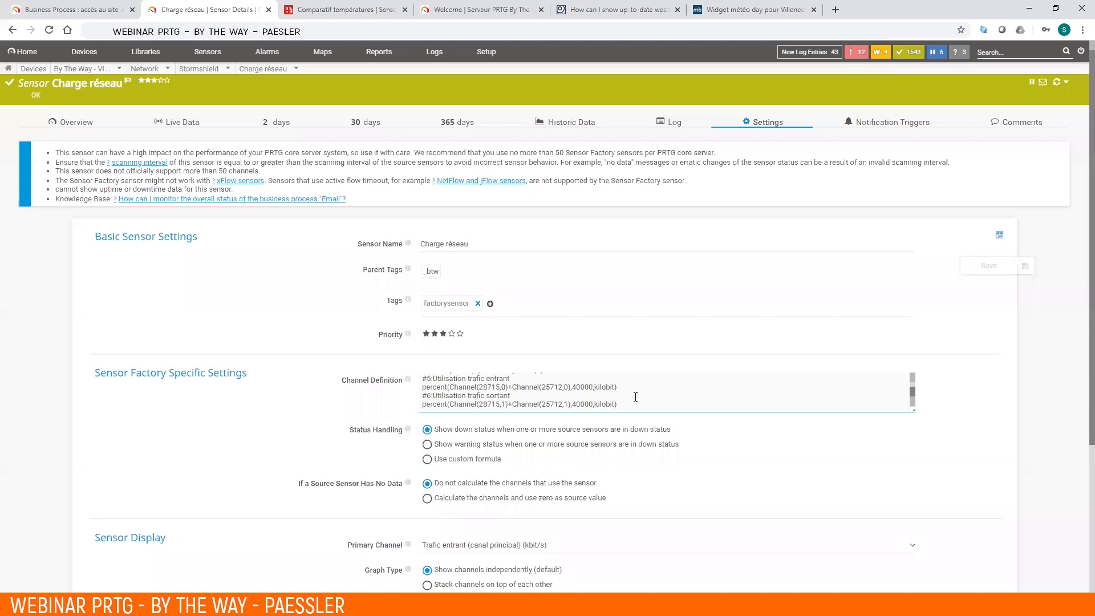
{"action": "scroll", "coordinate": [641, 392], "scroll_direction": "up", "scroll_amount": 1}
{"action": "scroll", "coordinate": [641, 391], "scroll_direction": "down", "scroll_amount": 1}
- Review the live data graphs of the Charge réseau and Comparatif températures sensors
{"action": "left_click", "coordinate": [69, 120]}
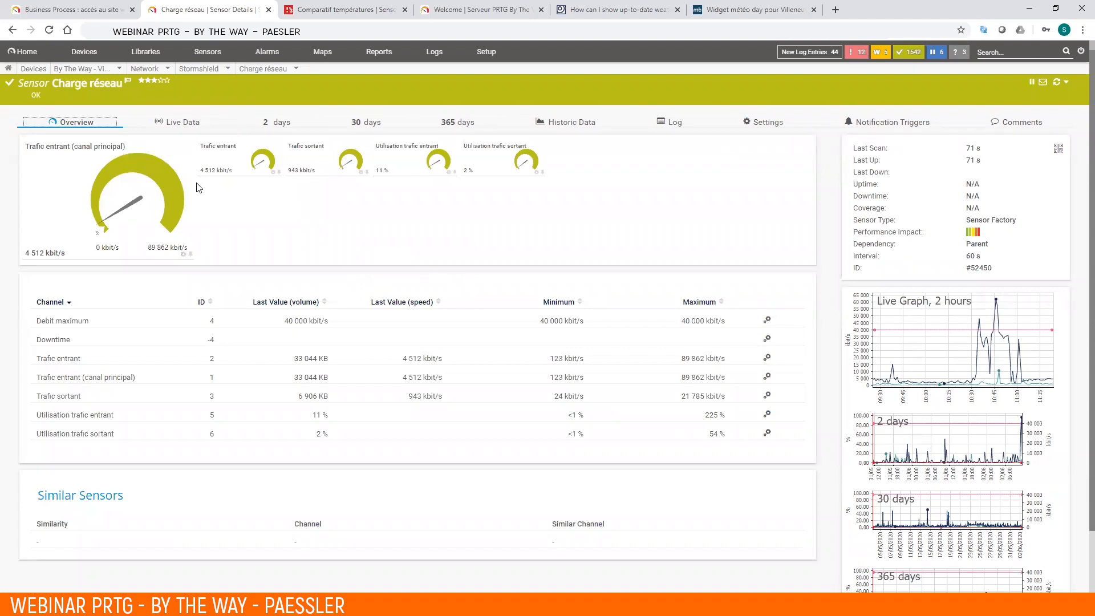
{"action": "left_click", "coordinate": [191, 123]}
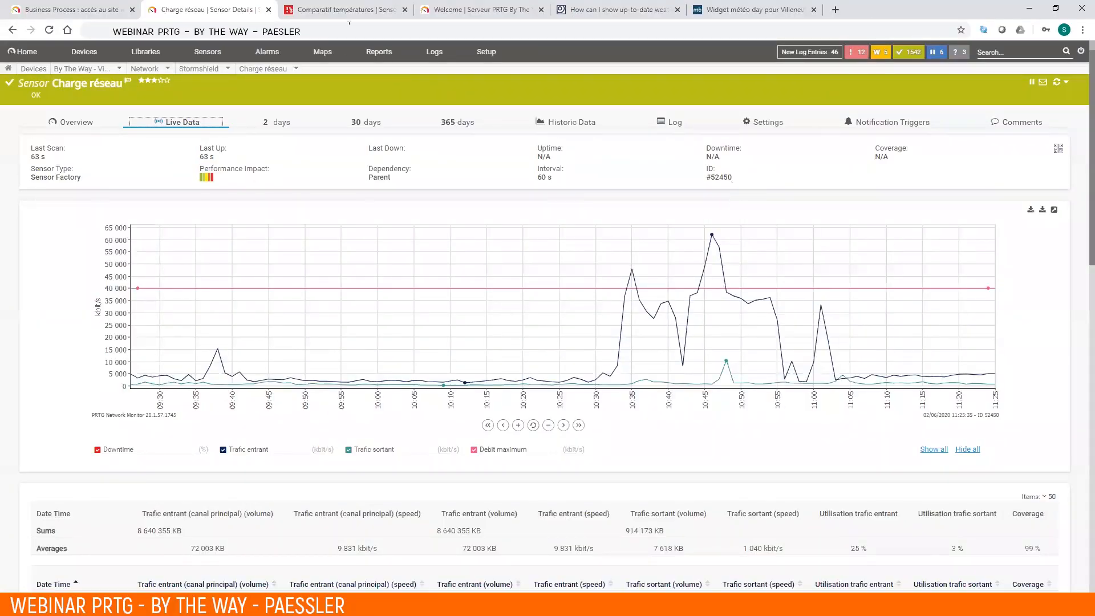
{"action": "left_click", "coordinate": [358, 10]}
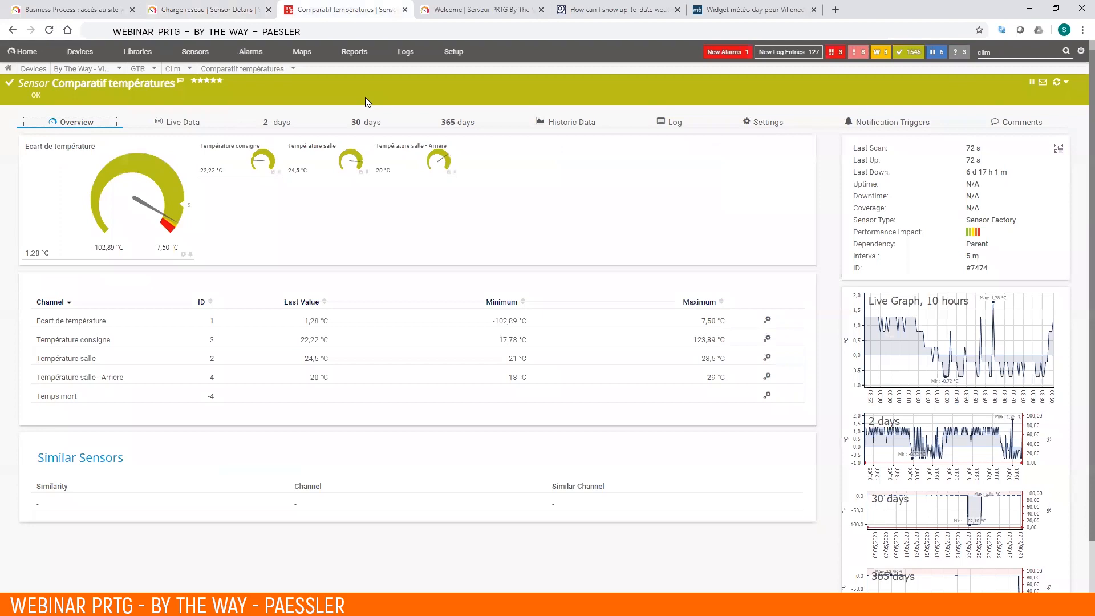
{"action": "left_click", "coordinate": [180, 124]}
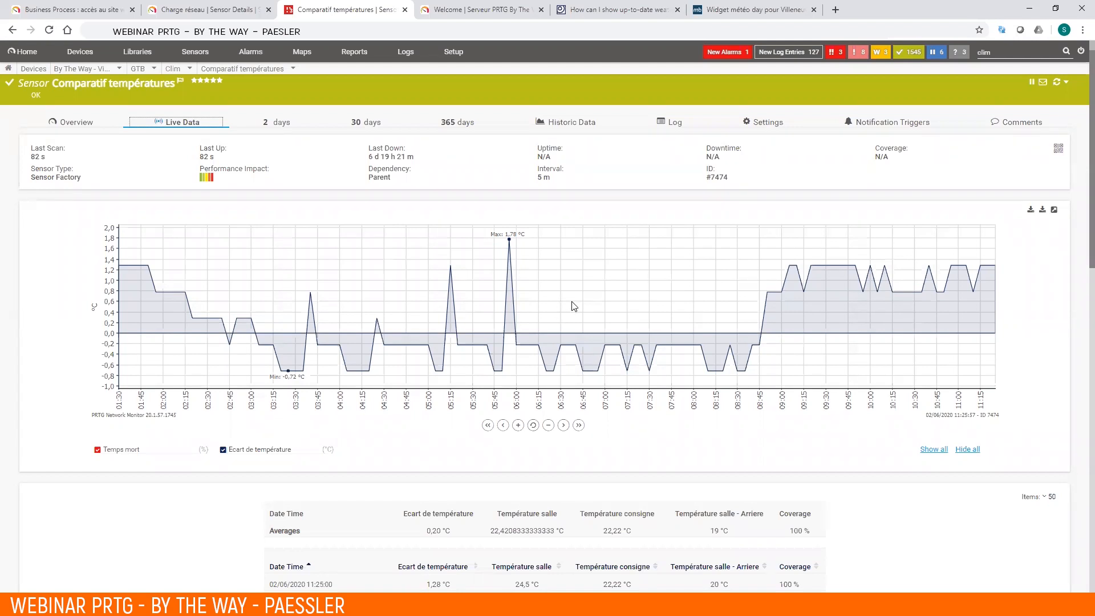
- Start a new map named "Map webinar" with a width of 1920 and a height of 1080
{"action": "left_click", "coordinate": [485, 16]}
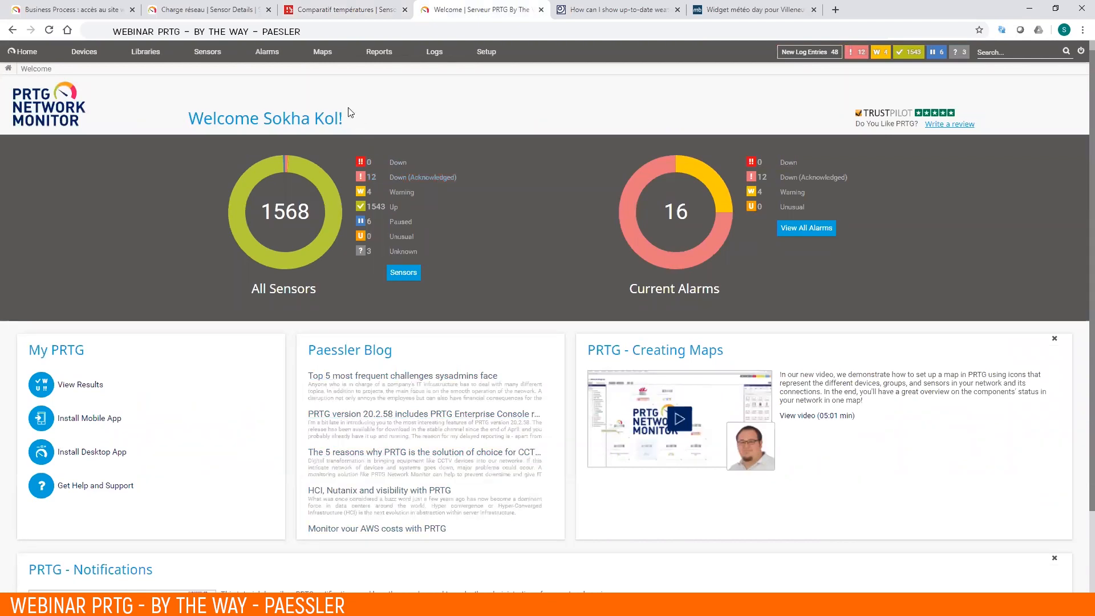
{"action": "left_click", "coordinate": [324, 55]}
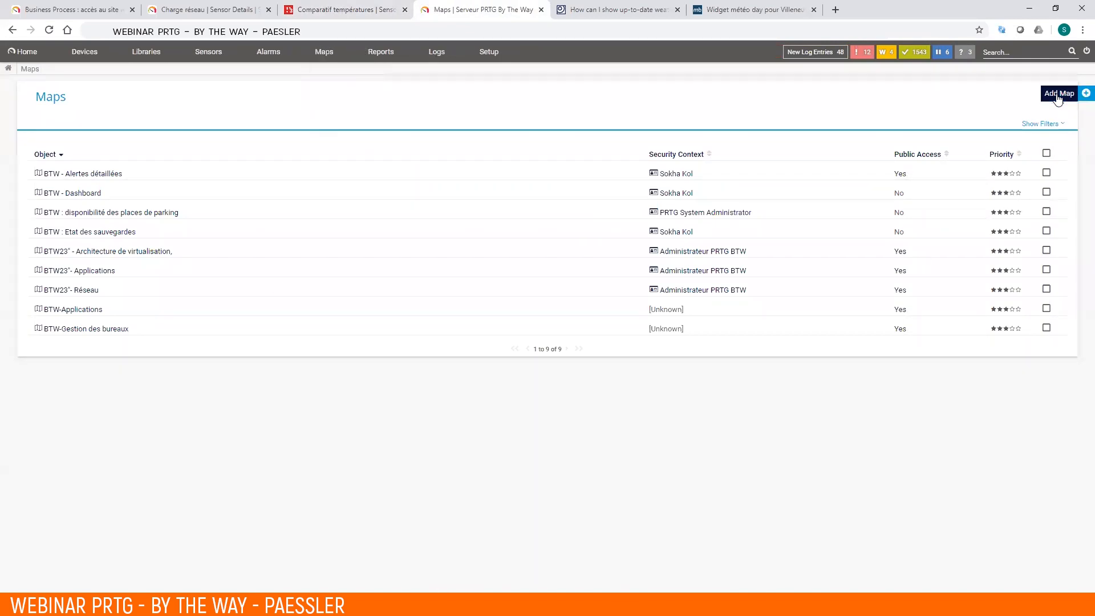
{"action": "left_click", "coordinate": [1059, 96]}
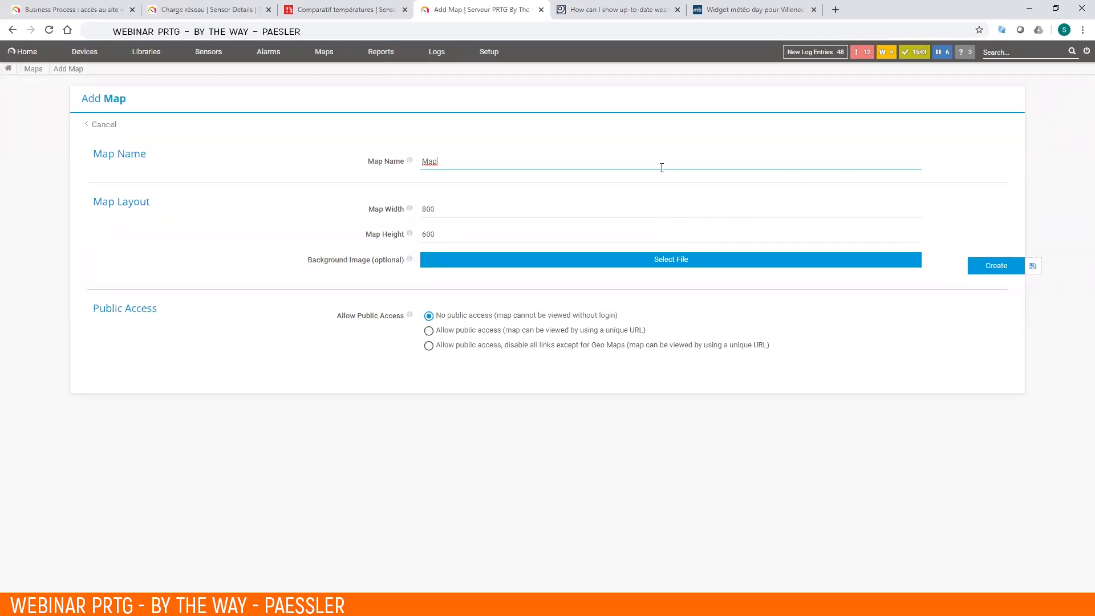
{"action": "type", "text": "webinar"}
{"action": "key", "text": "Tab"}
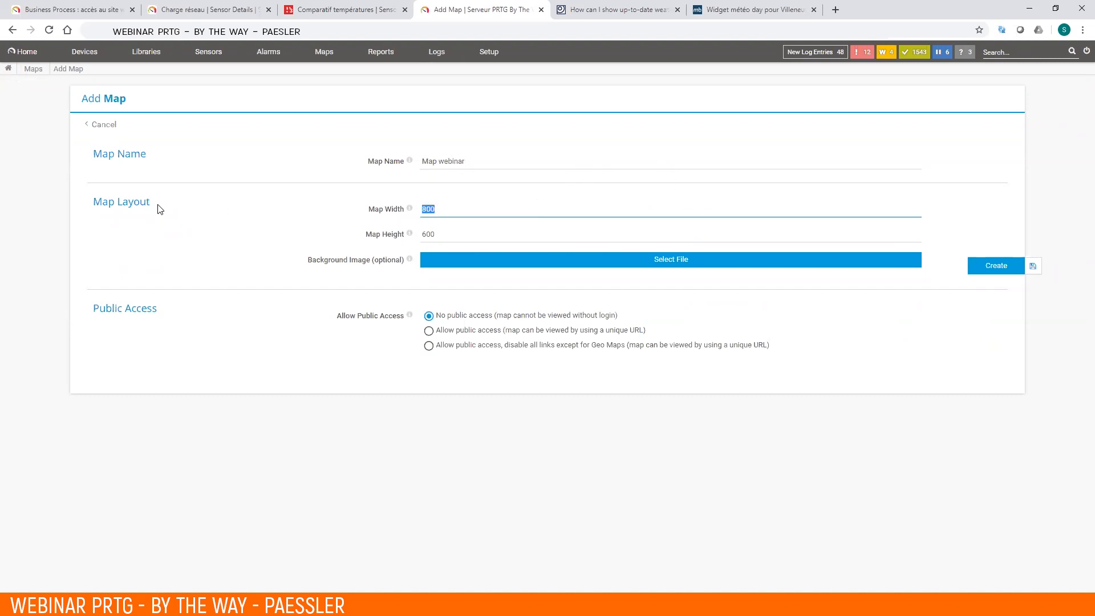
{"action": "type", "text": "1920"}
{"action": "key", "text": "Tab"}
{"action": "type", "text": "10"}
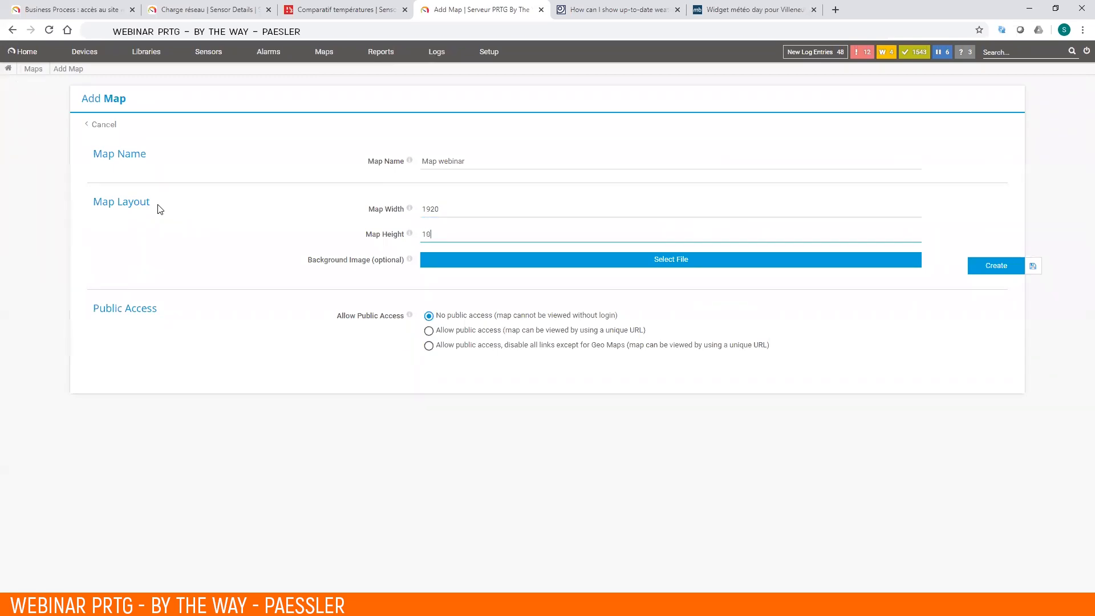
{"action": "type", "text": "80"}
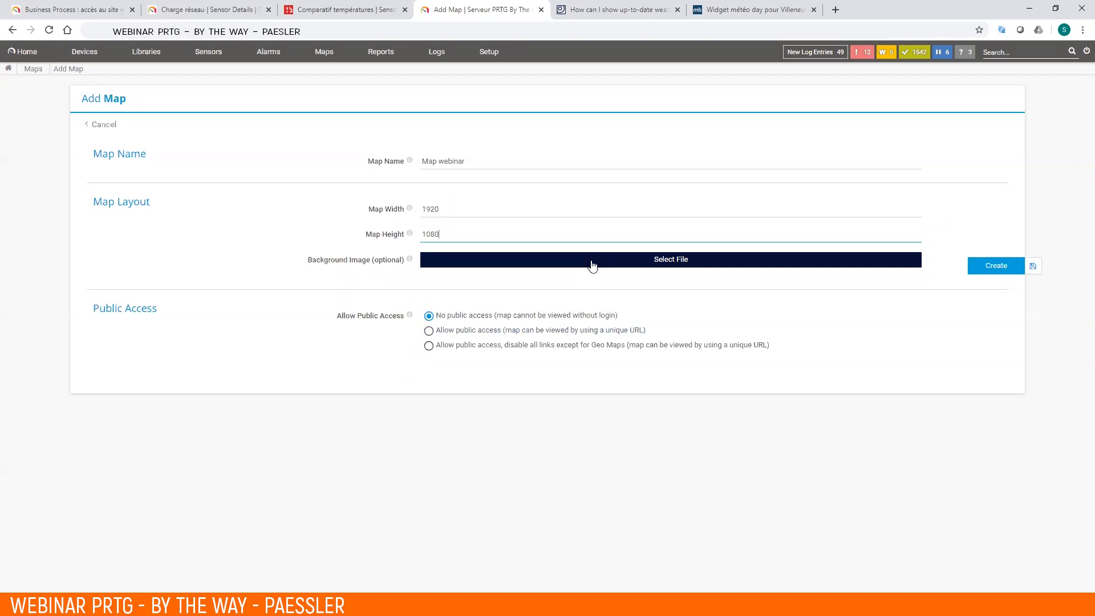
- Use the BTW dashboard image as the map's background and create the map
{"action": "left_click", "coordinate": [592, 263]}
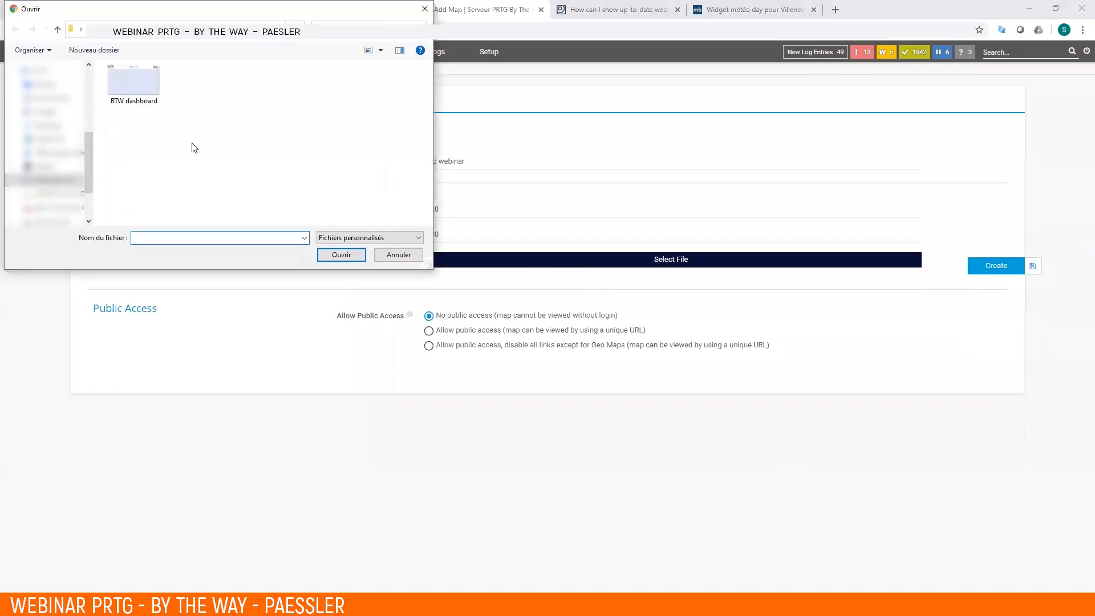
{"action": "left_click", "coordinate": [147, 84]}
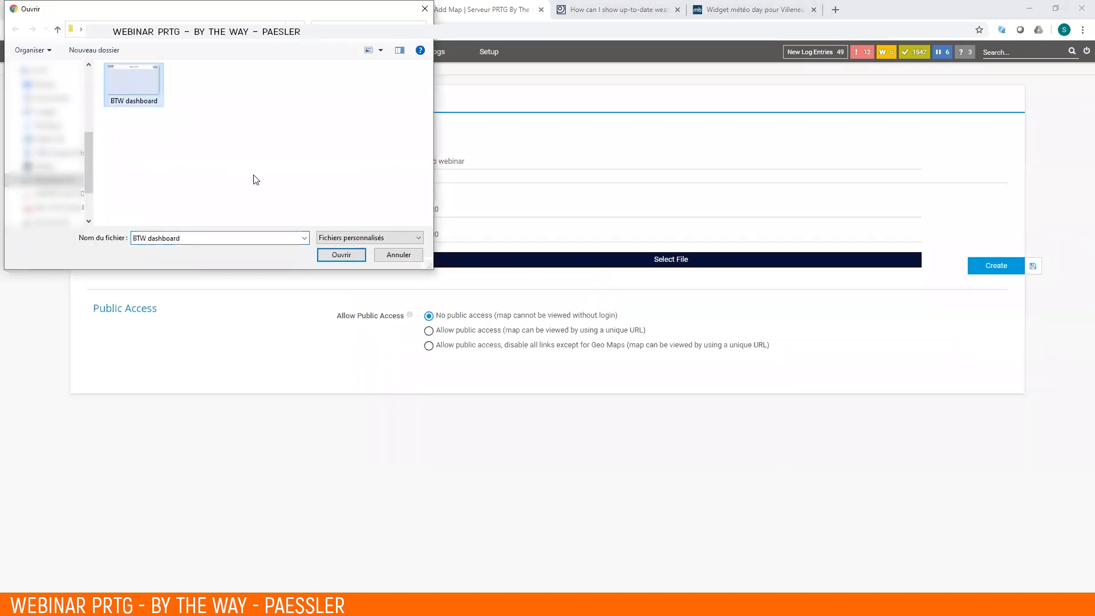
{"action": "left_click", "coordinate": [335, 255]}
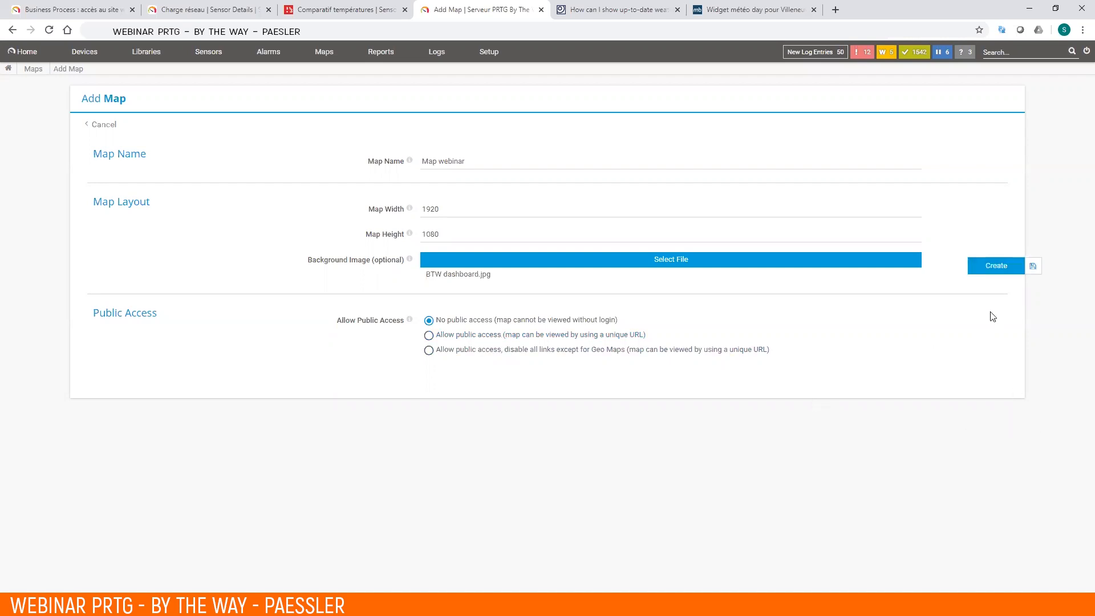
{"action": "left_click", "coordinate": [1000, 268]}
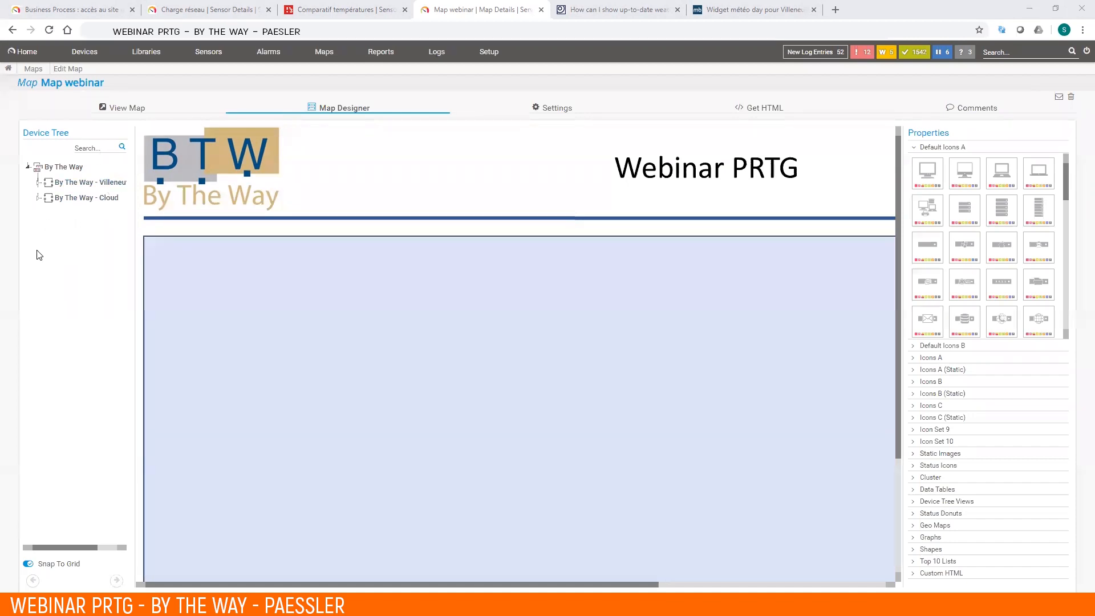
- Add the GTB device's Ping sensor from the device tree to the map and position it at top 210, left 30
{"action": "left_click", "coordinate": [38, 183]}
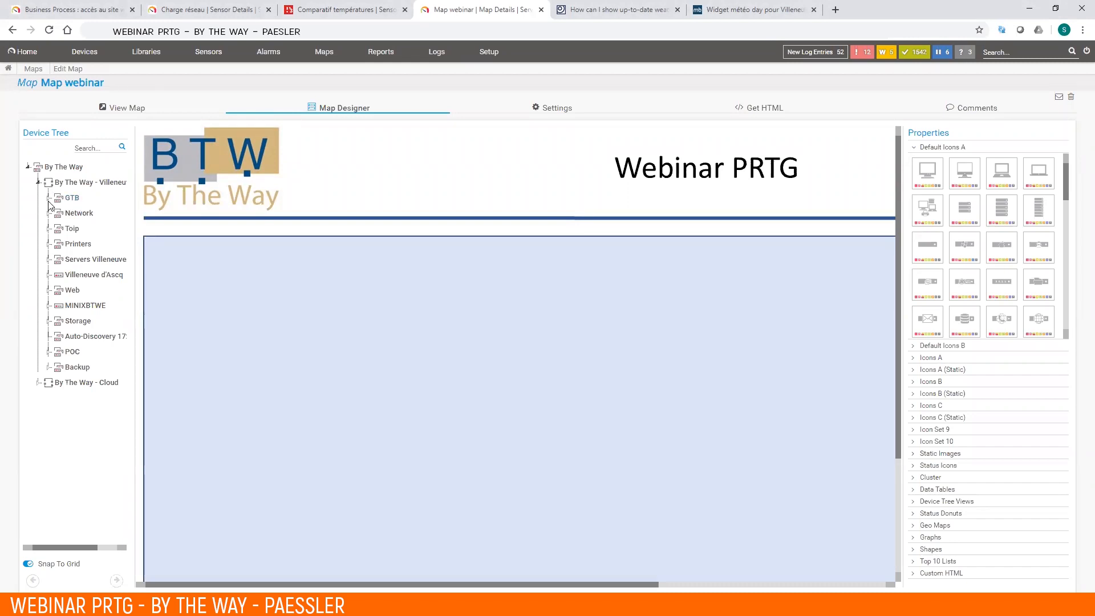
{"action": "left_click", "coordinate": [49, 199]}
{"action": "left_click", "coordinate": [58, 214]}
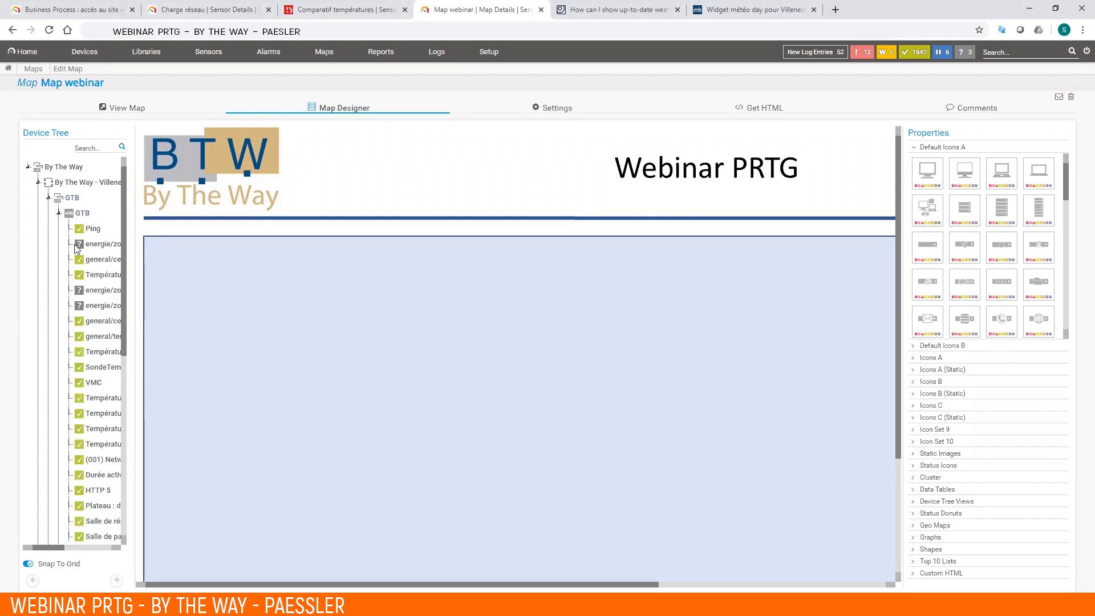
{"action": "left_click", "coordinate": [59, 213]}
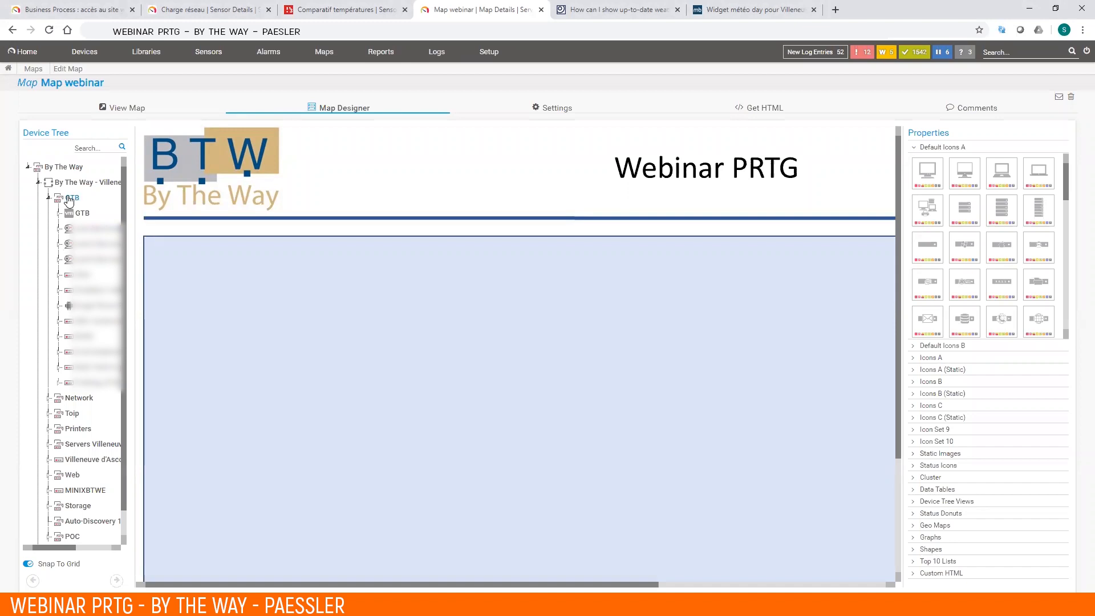
{"action": "left_click", "coordinate": [58, 212]}
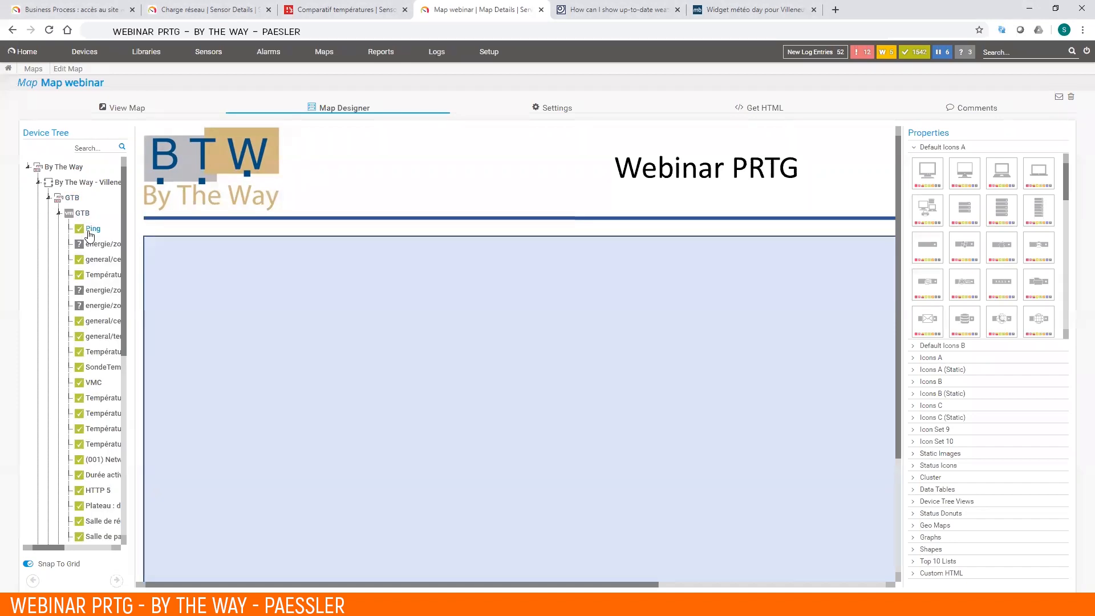
{"action": "left_click_drag", "start_coordinate": [83, 229], "coordinate": [270, 252]}
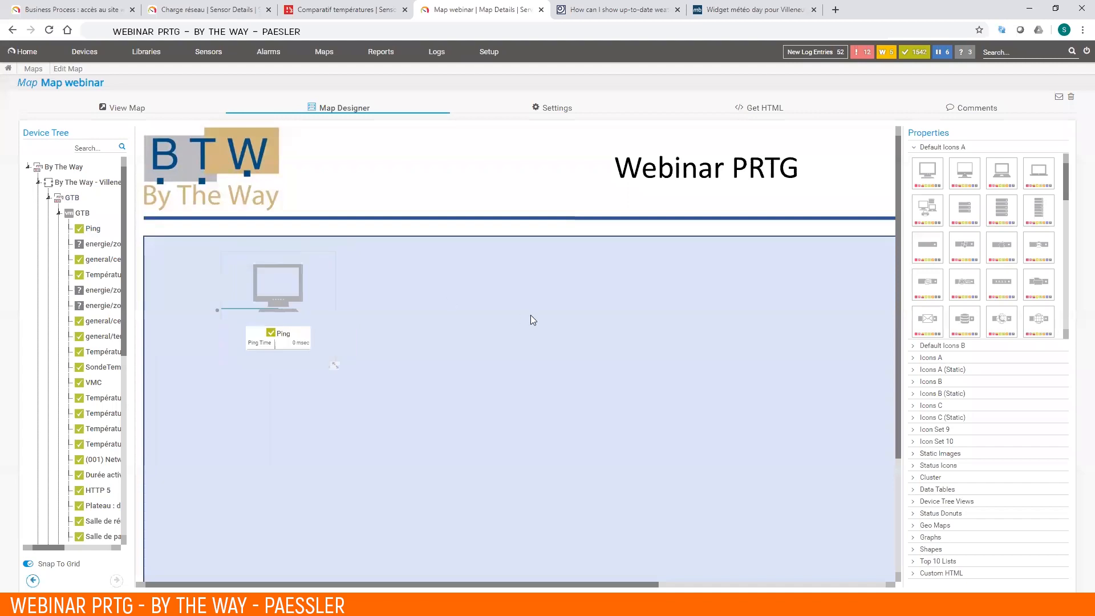
{"action": "left_click_drag", "start_coordinate": [291, 299], "coordinate": [221, 291]}
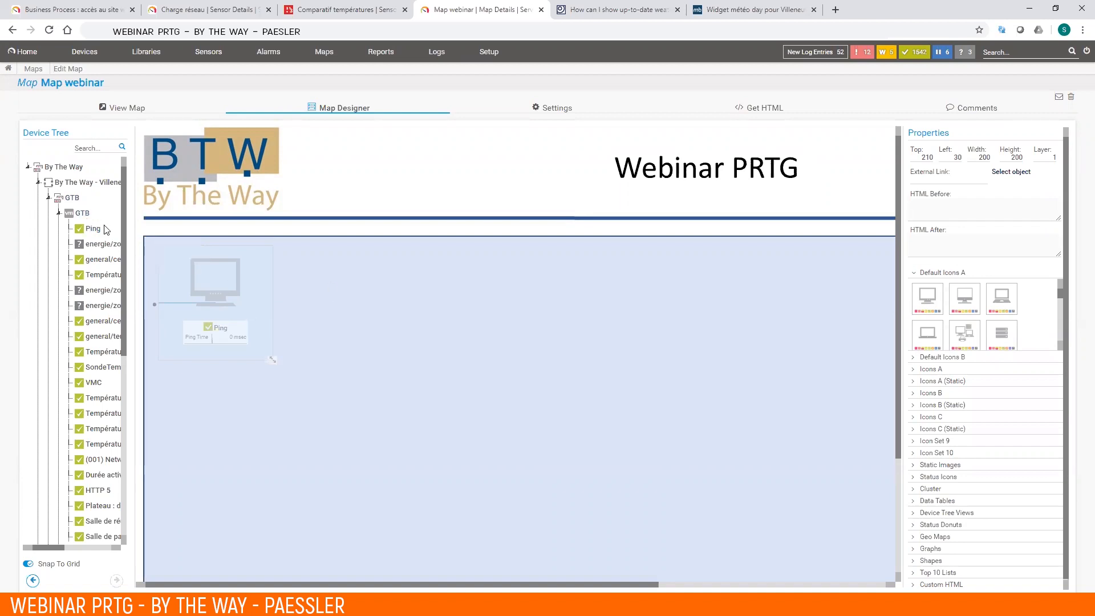
- Place the GTB device and the By The Way - Villeneuve d'Ascq probe on the map, aligned in a row beside the Ping object
{"action": "left_click_drag", "start_coordinate": [84, 214], "coordinate": [385, 267]}
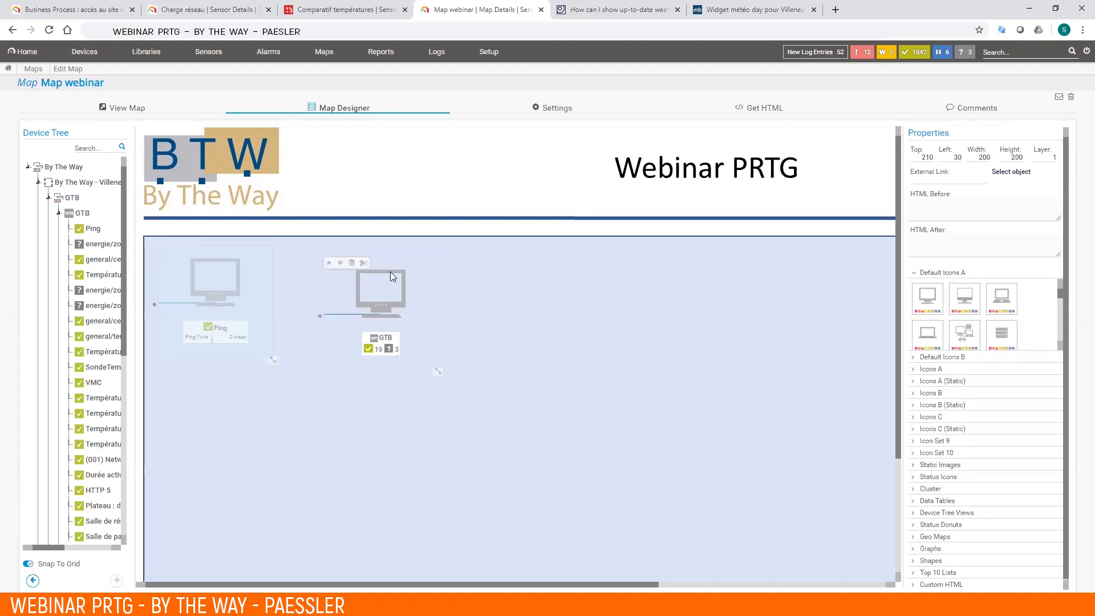
{"action": "left_click_drag", "start_coordinate": [72, 184], "coordinate": [528, 286]}
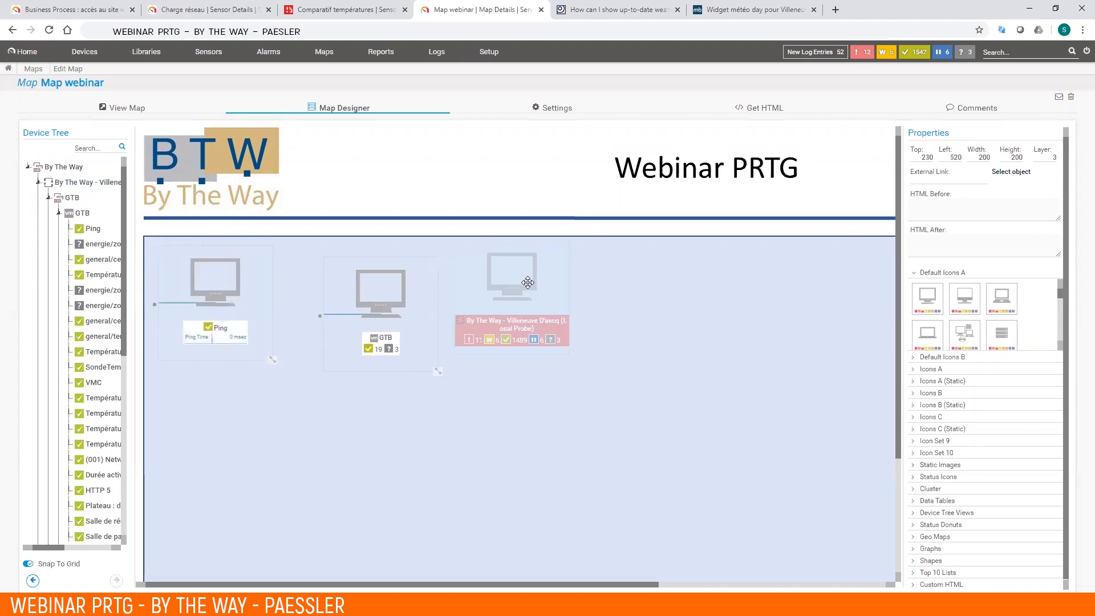
{"action": "left_click_drag", "start_coordinate": [391, 305], "coordinate": [346, 293]}
{"action": "left_click_drag", "start_coordinate": [517, 318], "coordinate": [467, 309]}
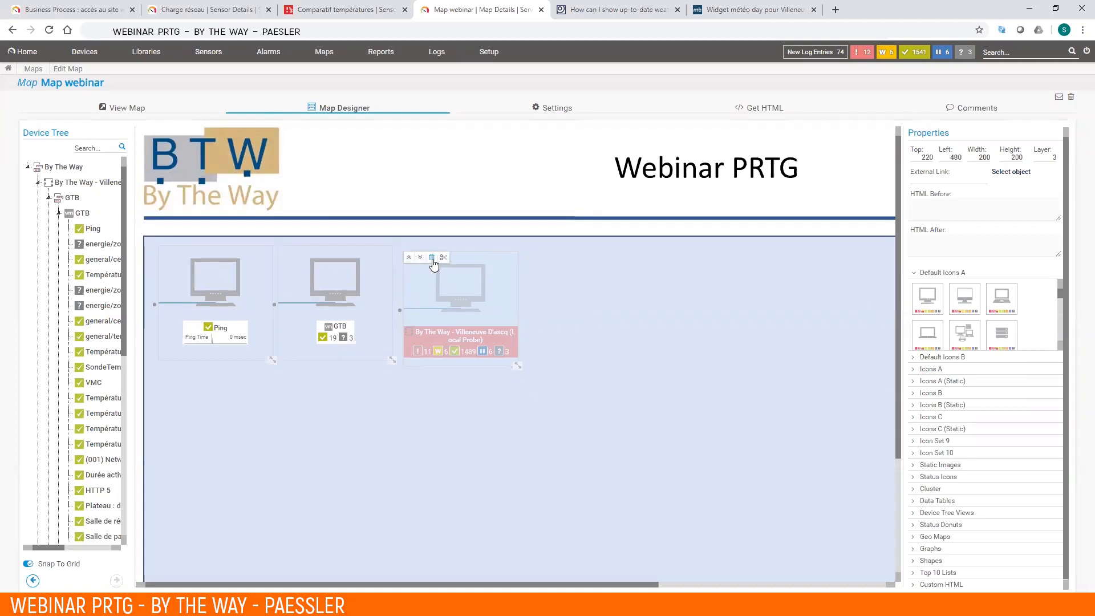
- Collapse the GTB device in the tree and delete the probe and GTB objects from the map
{"action": "left_click", "coordinate": [59, 213]}
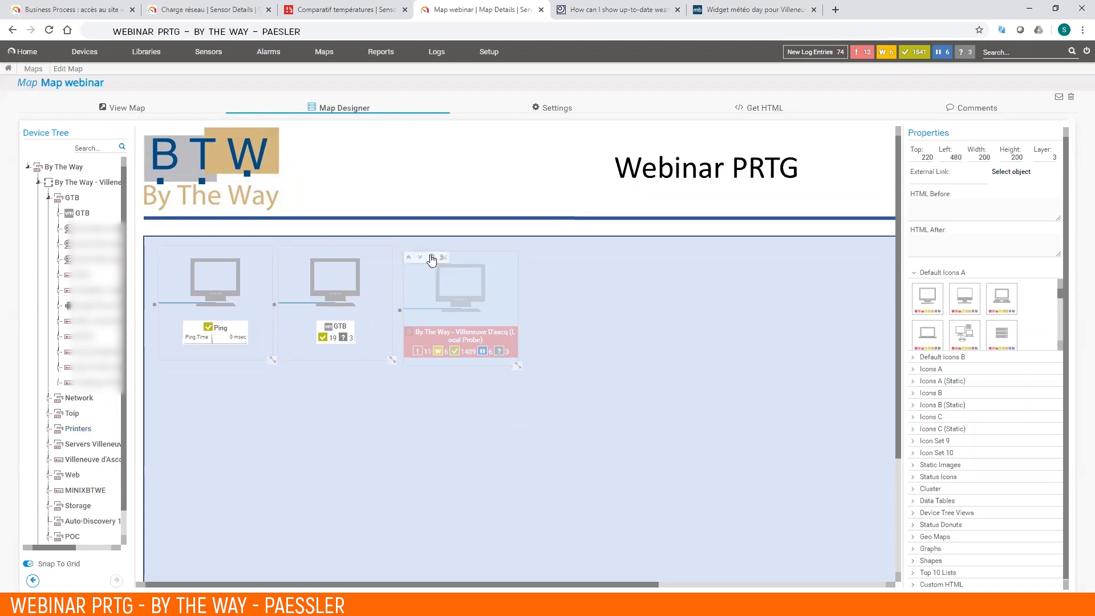
{"action": "left_click", "coordinate": [430, 258]}
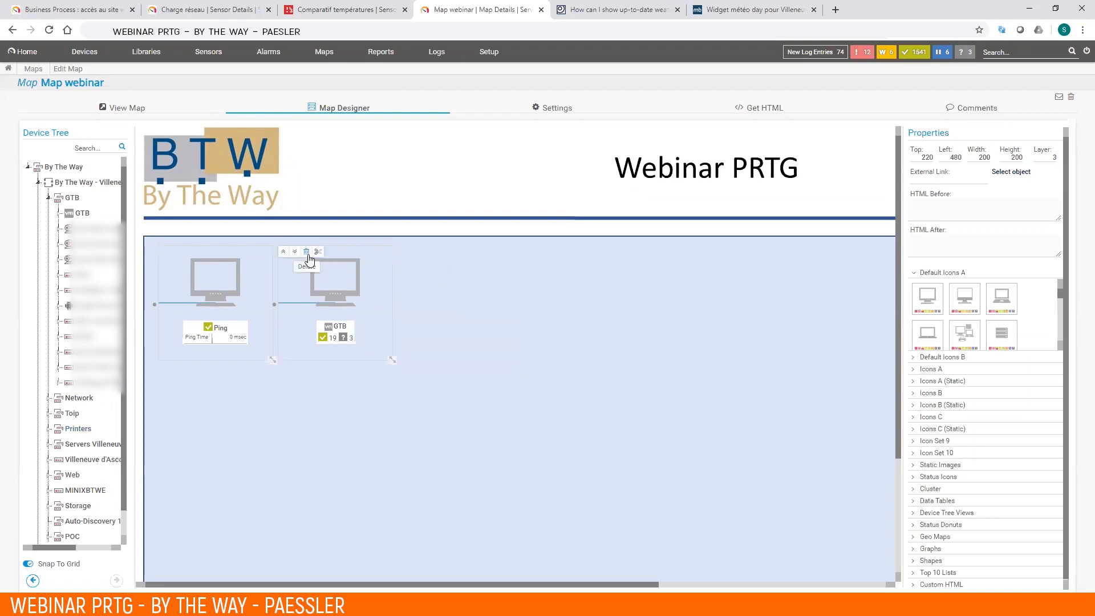
{"action": "left_click", "coordinate": [308, 257]}
- Move the Ping object to top 230, left 120, and fine-tune its position further right and down in small increments
{"action": "left_click_drag", "start_coordinate": [230, 291], "coordinate": [281, 314]}
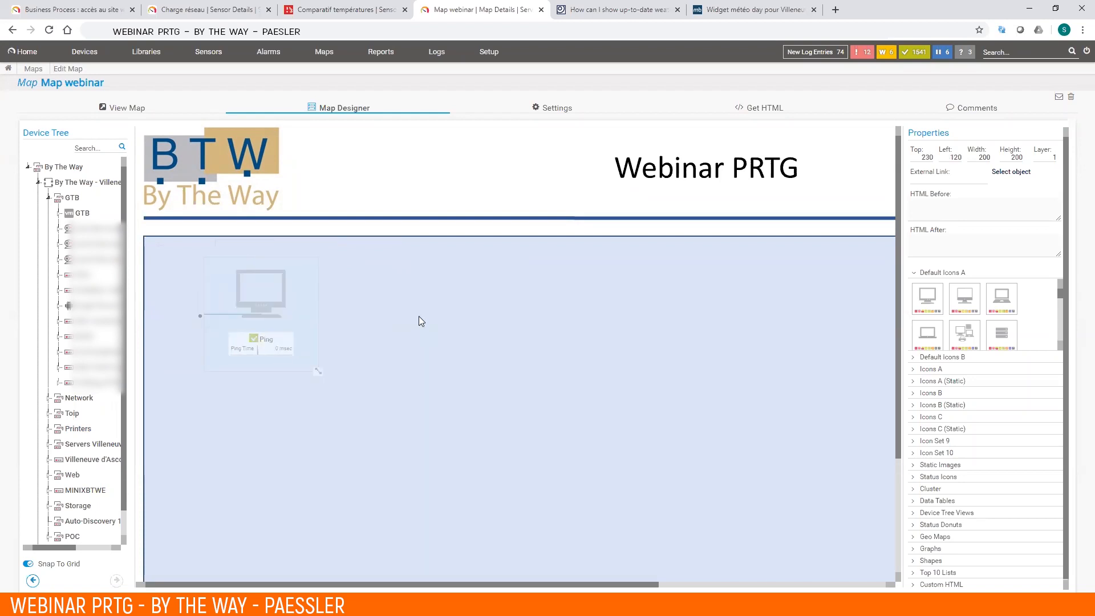
{"action": "key", "text": "Right"}
{"action": "key", "text": "Right"}
{"action": "key", "text": "Right"}
{"action": "key", "text": "Right"}
{"action": "key", "text": "Right"}
{"action": "key", "text": "Right"}
{"action": "key", "text": "Right"}
{"action": "key", "text": "Right"}
{"action": "key", "text": "Right"}
{"action": "key", "text": "Right"}
{"action": "key", "text": "Right"}
{"action": "key", "text": "Right"}
{"action": "key", "text": "Right"}
{"action": "key", "text": "Right"}
{"action": "key", "text": "Right"}
{"action": "key", "text": "Right"}
{"action": "key", "text": "Right"}
{"action": "key", "text": "Right"}
{"action": "key", "text": "Right"}
{"action": "key", "text": "Right"}
{"action": "key", "text": "Down"}
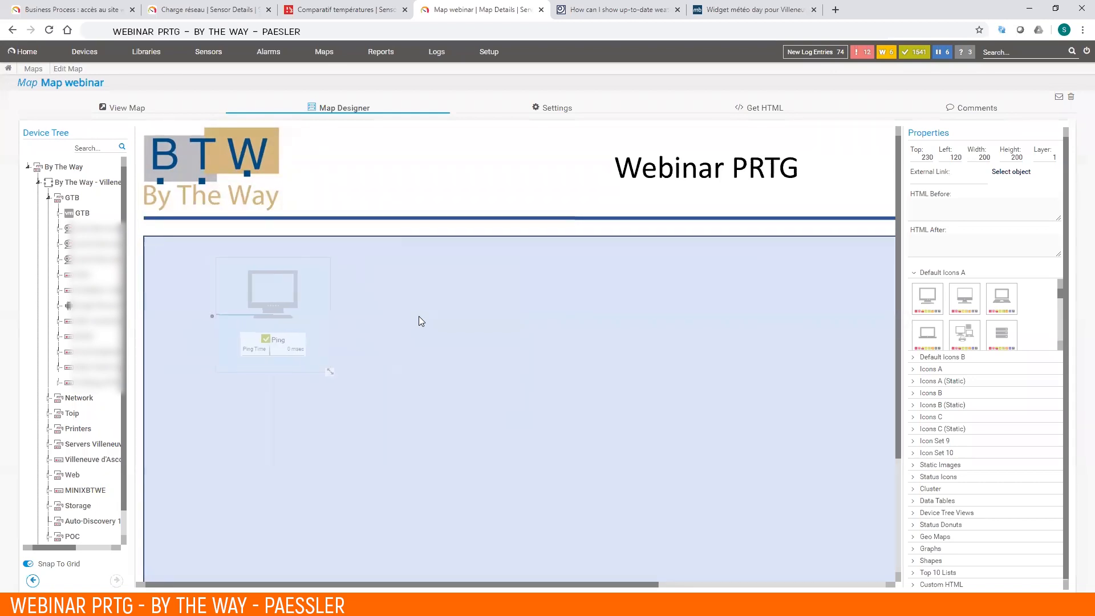
{"action": "key", "text": "Down"}
{"action": "key", "text": "Down"}
{"action": "key", "text": "Down"}
{"action": "key", "text": "Down"}
{"action": "key", "text": "Down"}
{"action": "key", "text": "Down"}
{"action": "key", "text": "Down"}
{"action": "key", "text": "Down"}
{"action": "key", "text": "Down"}
{"action": "key", "text": "Down"}
{"action": "key", "text": "Down"}
{"action": "key", "text": "Down"}
{"action": "key", "text": "Down"}
{"action": "key", "text": "Down"}
{"action": "key", "text": "Down"}
{"action": "key", "text": "Down"}
{"action": "key", "text": "Down"}
{"action": "key", "text": "Down"}
{"action": "key", "text": "Down"}
{"action": "key", "text": "Down"}
{"action": "key", "text": "Down"}
{"action": "key", "text": "Down"}
{"action": "key", "text": "Down"}
{"action": "key", "text": "Down"}
{"action": "key", "text": "Down"}
{"action": "key", "text": "Down"}
{"action": "key", "text": "Left"}
{"action": "key", "text": "Left"}
{"action": "key", "text": "Left"}
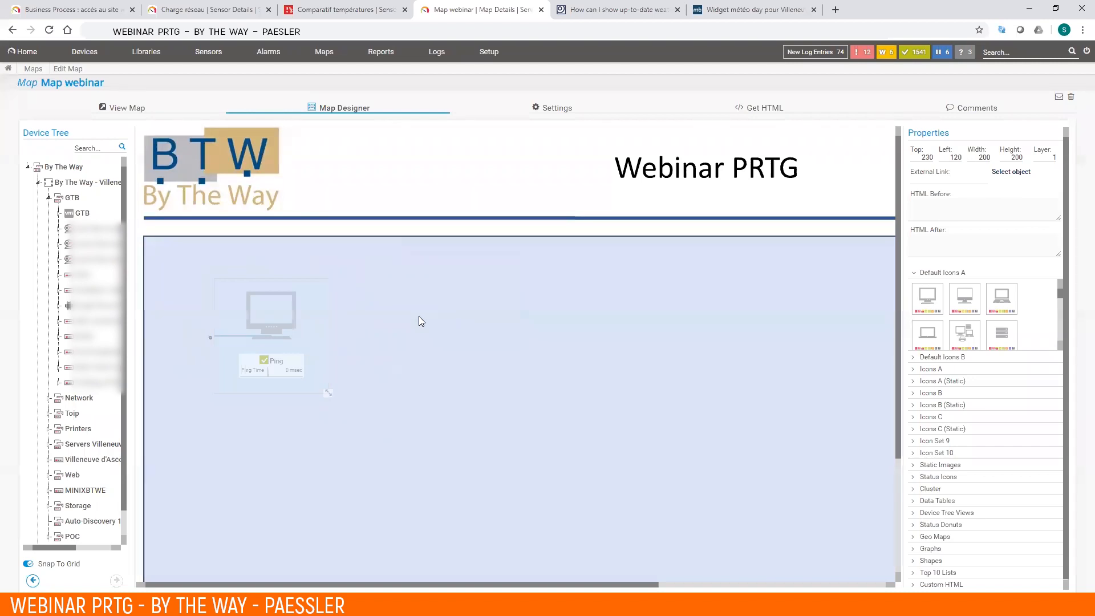
{"action": "key", "text": "Up"}
{"action": "key", "text": "Up"}
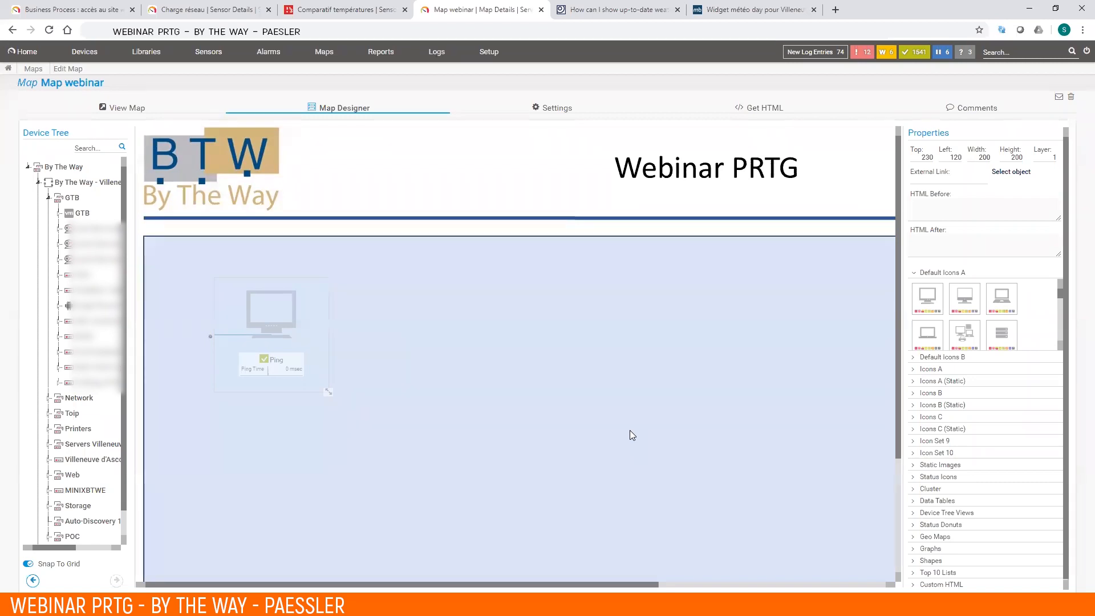
- Move the Ping object to top 316, left 428, bring it back to top 266, left 148, and deselect it
{"action": "left_click_drag", "start_coordinate": [294, 307], "coordinate": [457, 334]}
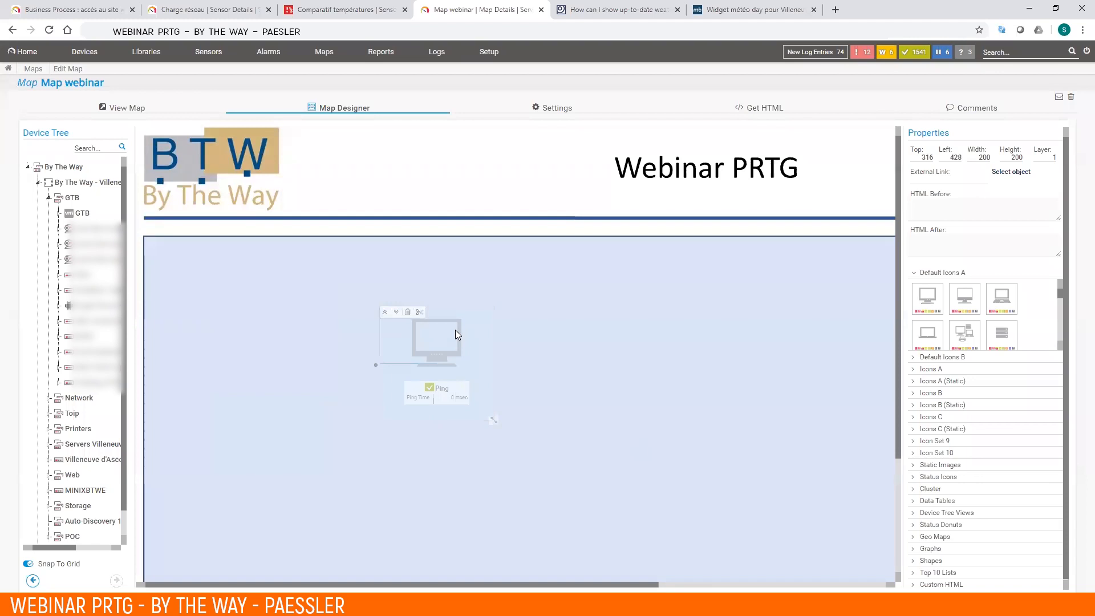
{"action": "left_click_drag", "start_coordinate": [455, 330], "coordinate": [295, 301]}
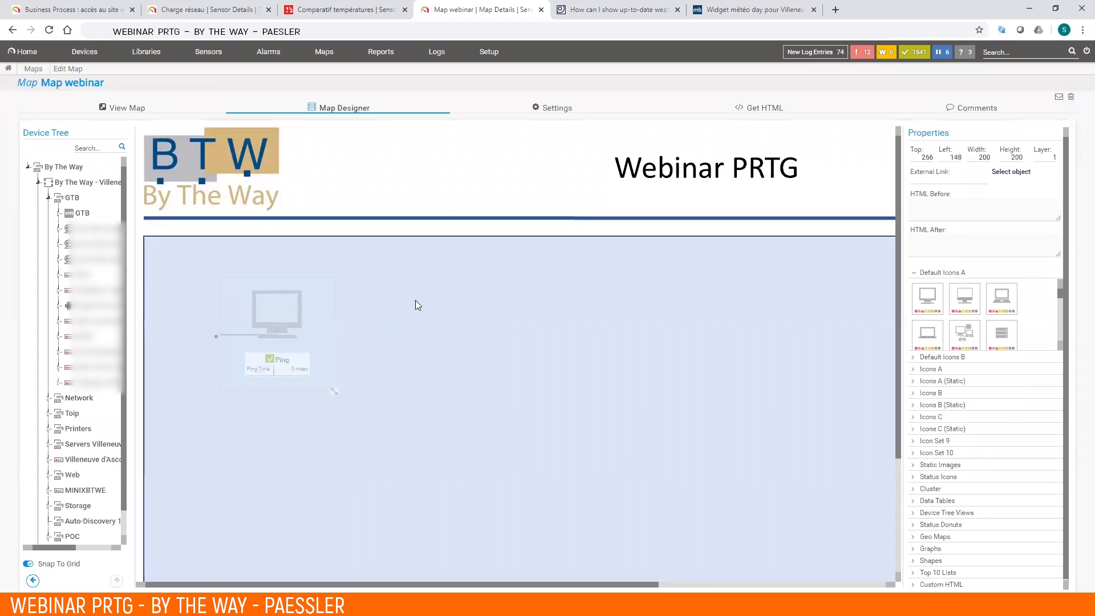
{"action": "left_click", "coordinate": [415, 300]}
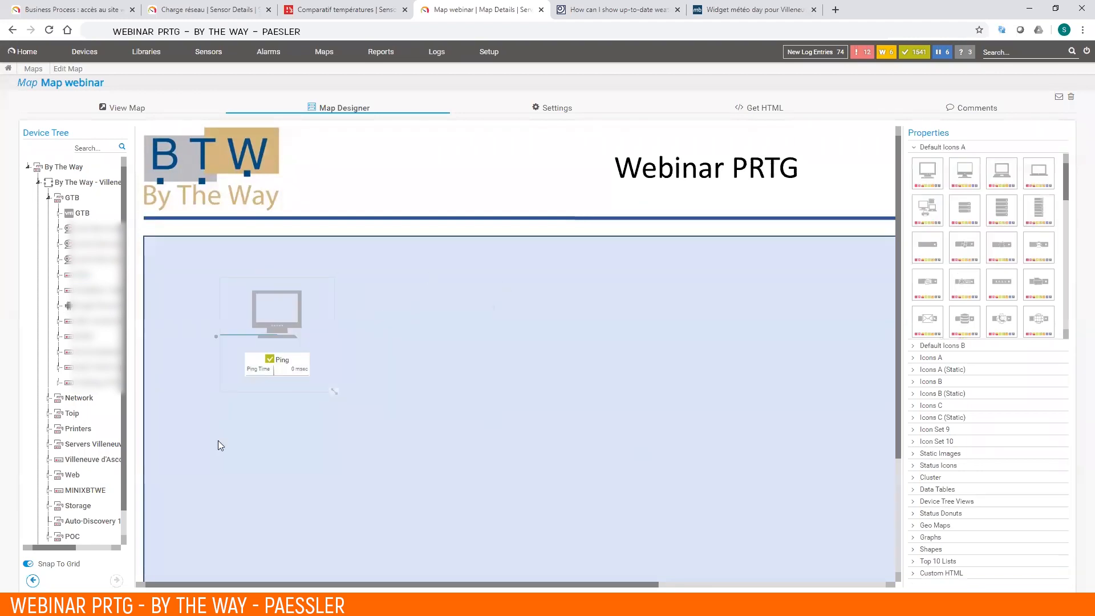
{"action": "left_click_drag", "start_coordinate": [928, 171], "coordinate": [936, 148]}
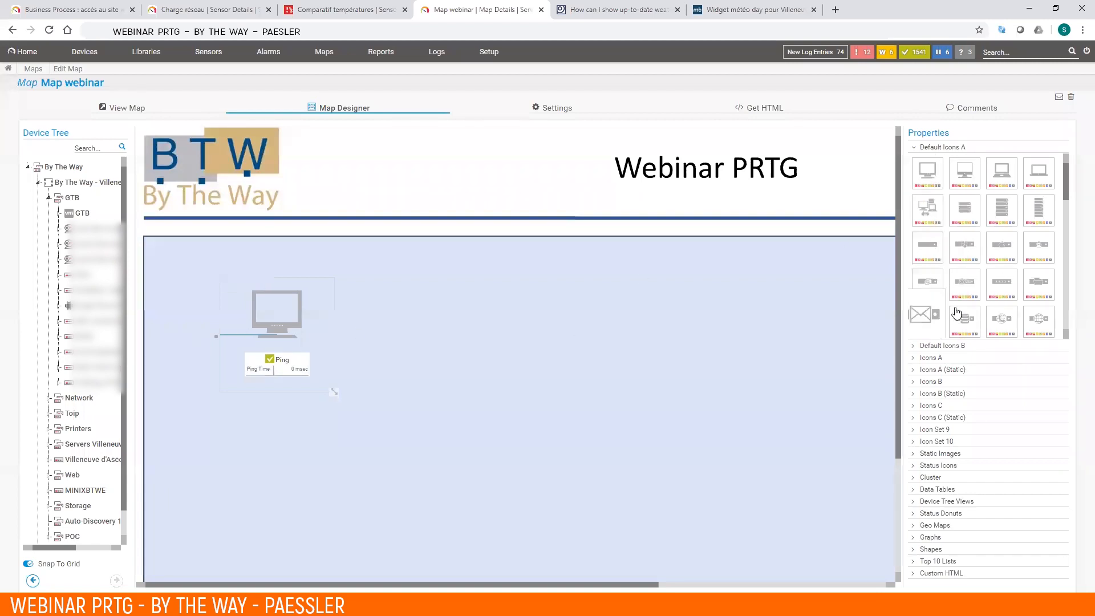
- Replace the Ping object's computer icon with the Dell icon from Default Icons A
{"action": "scroll", "coordinate": [970, 279], "scroll_direction": "down", "scroll_amount": 3}
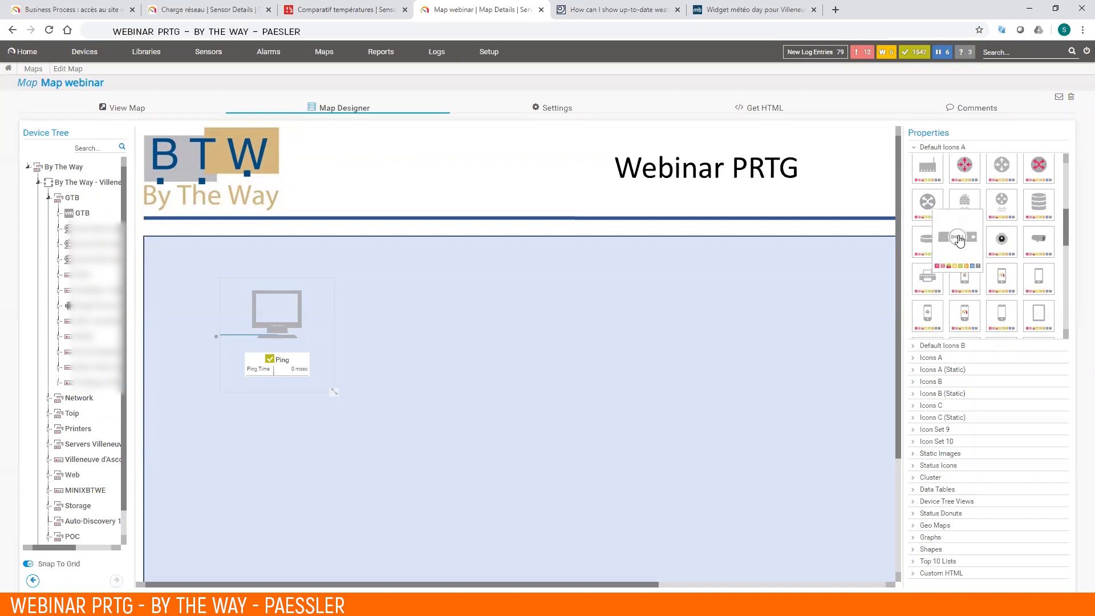
{"action": "left_click_drag", "start_coordinate": [459, 272], "coordinate": [291, 325]}
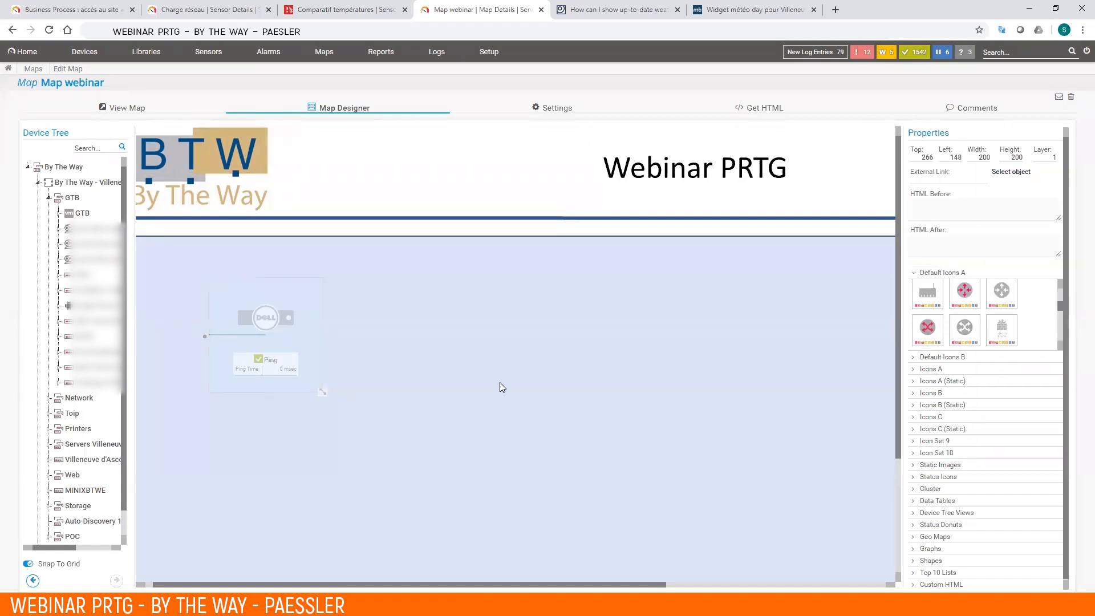
- Place the laptop from Icons A (Static) beside the Ping object and move it to top 270, left 460
{"action": "left_click", "coordinate": [916, 274]}
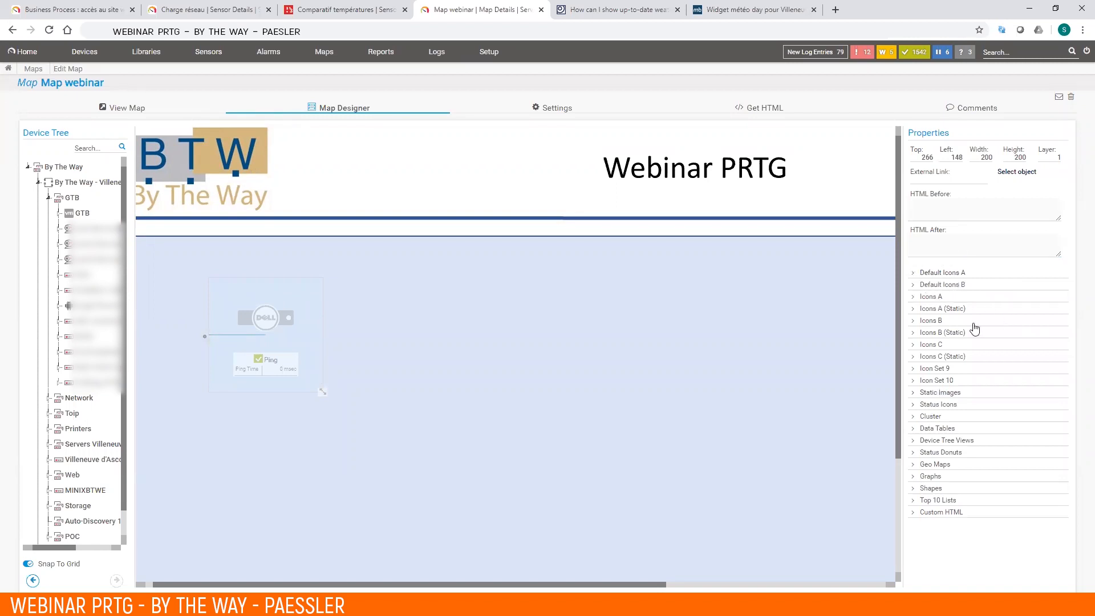
{"action": "left_click", "coordinate": [915, 274]}
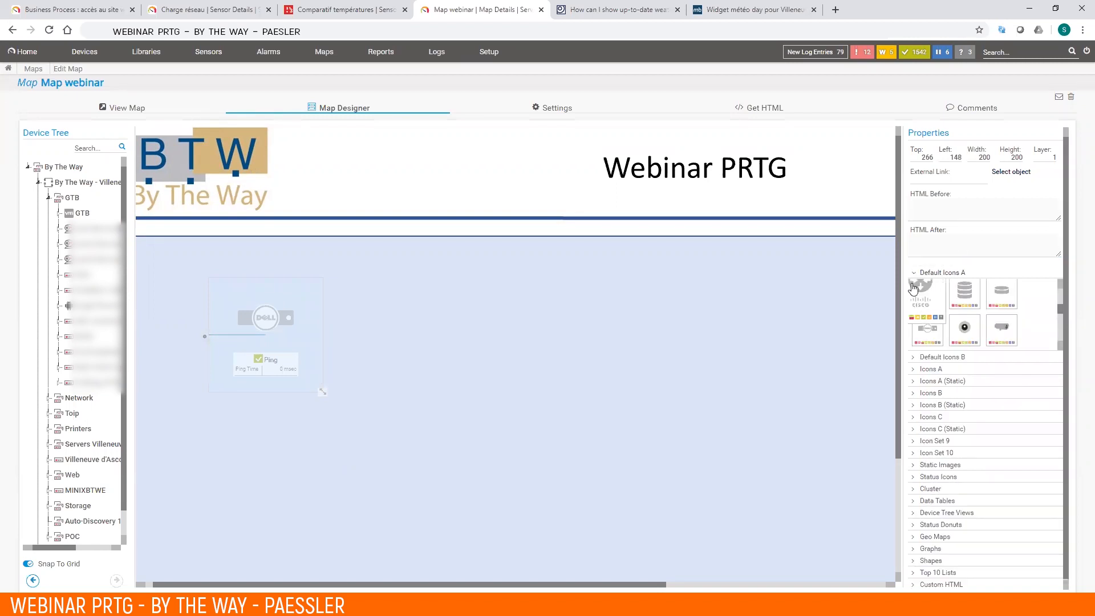
{"action": "left_click", "coordinate": [914, 274]}
{"action": "left_click", "coordinate": [917, 284]}
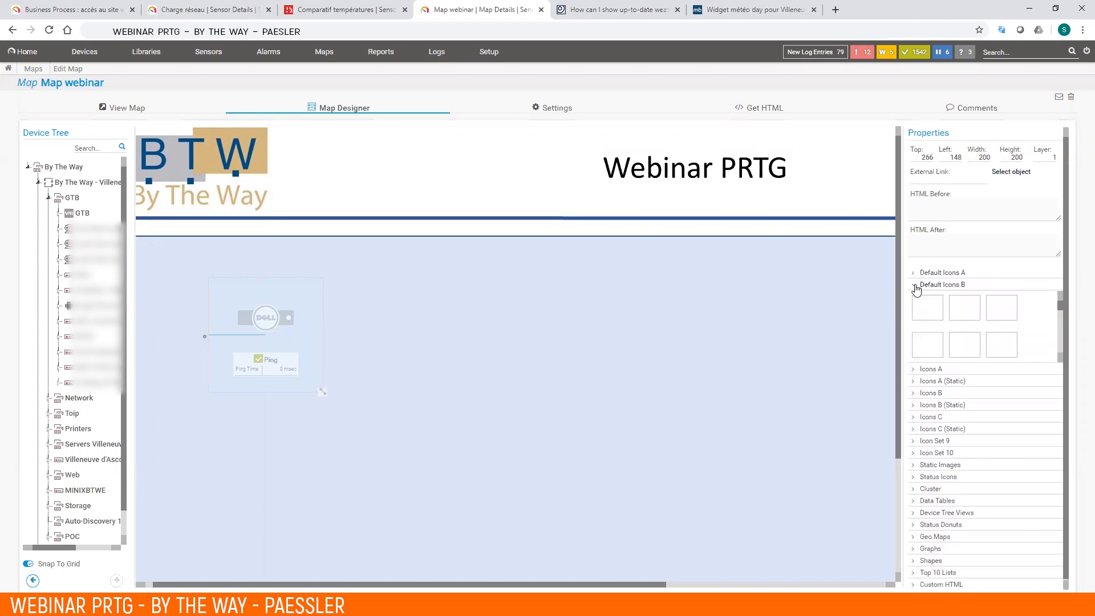
{"action": "left_click", "coordinate": [916, 287]}
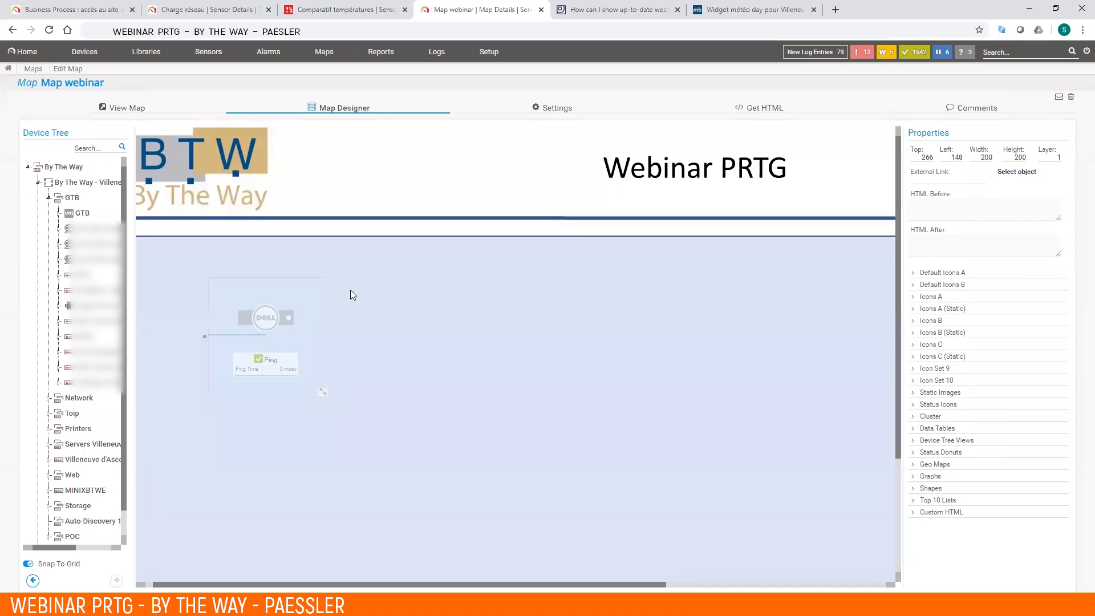
{"action": "left_click", "coordinate": [932, 299]}
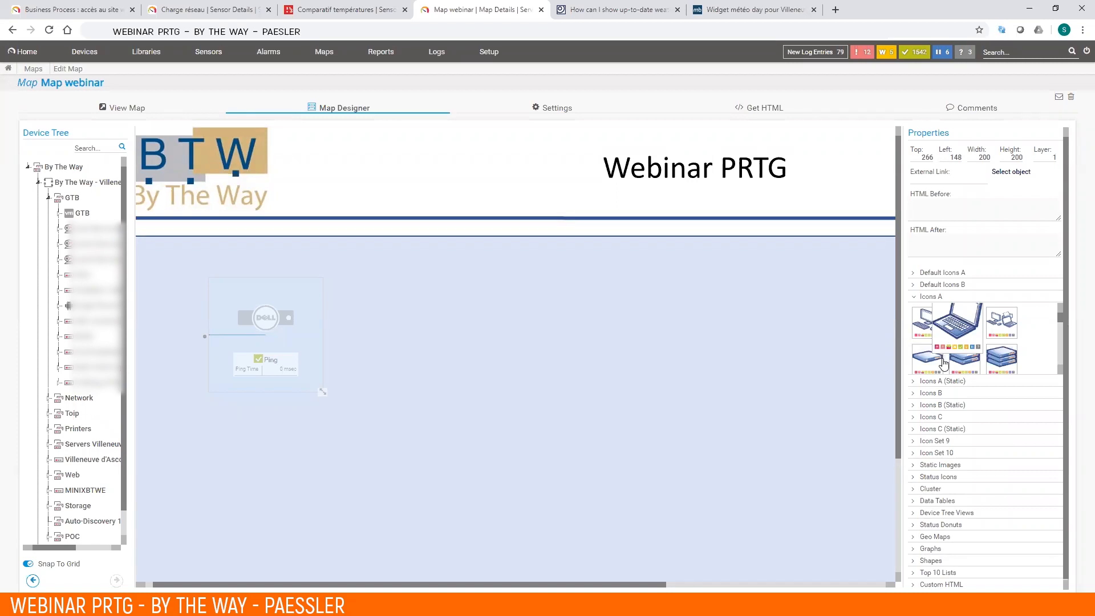
{"action": "left_click", "coordinate": [936, 381]}
{"action": "left_click_drag", "start_coordinate": [964, 331], "coordinate": [374, 298]}
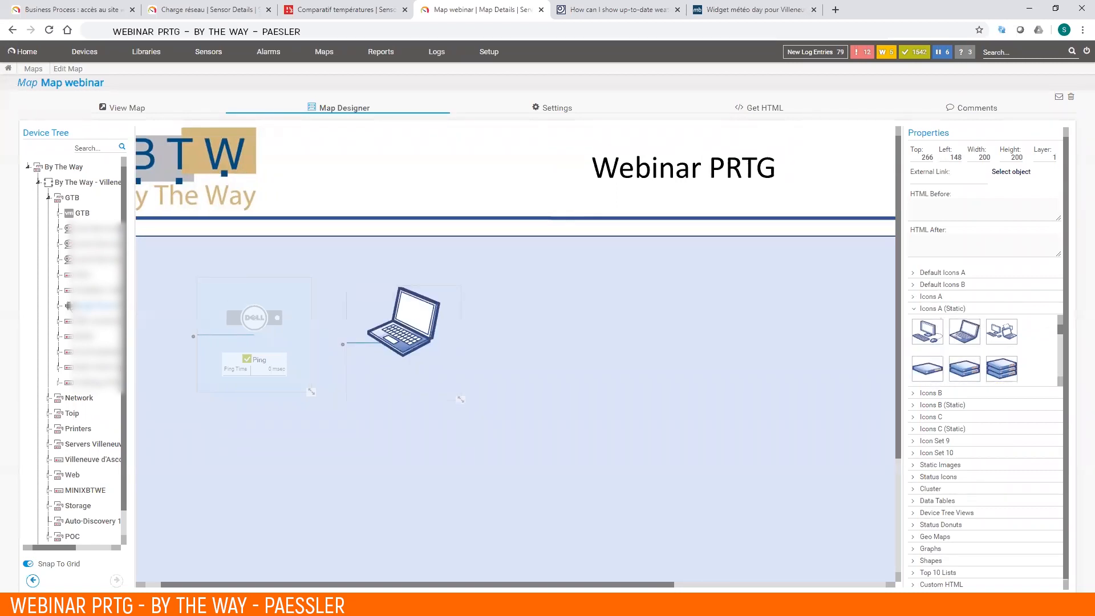
{"action": "left_click", "coordinate": [406, 344]}
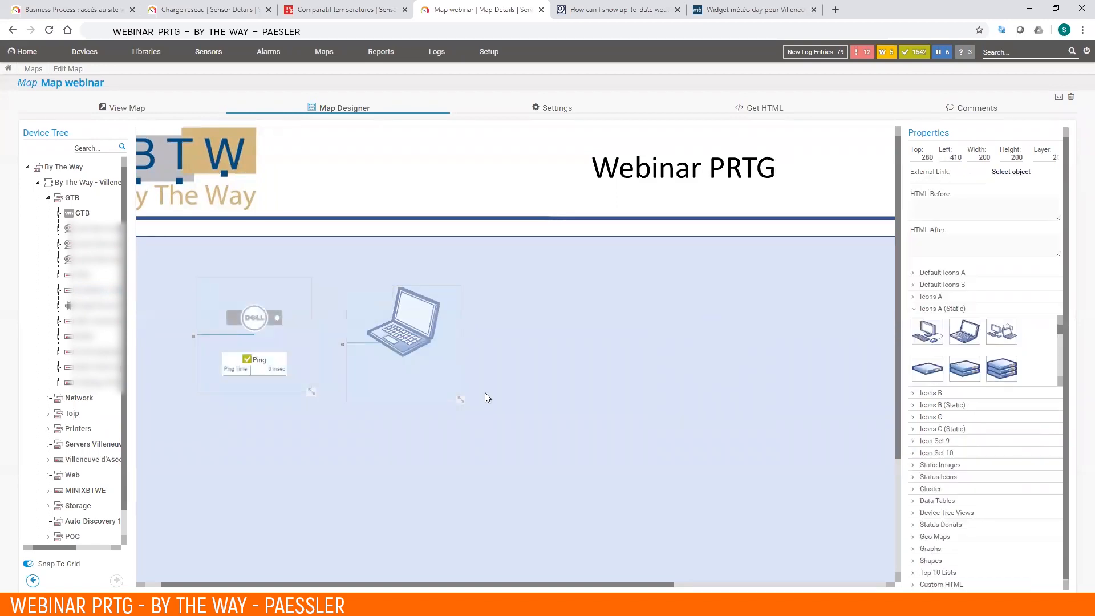
{"action": "left_click", "coordinate": [420, 314]}
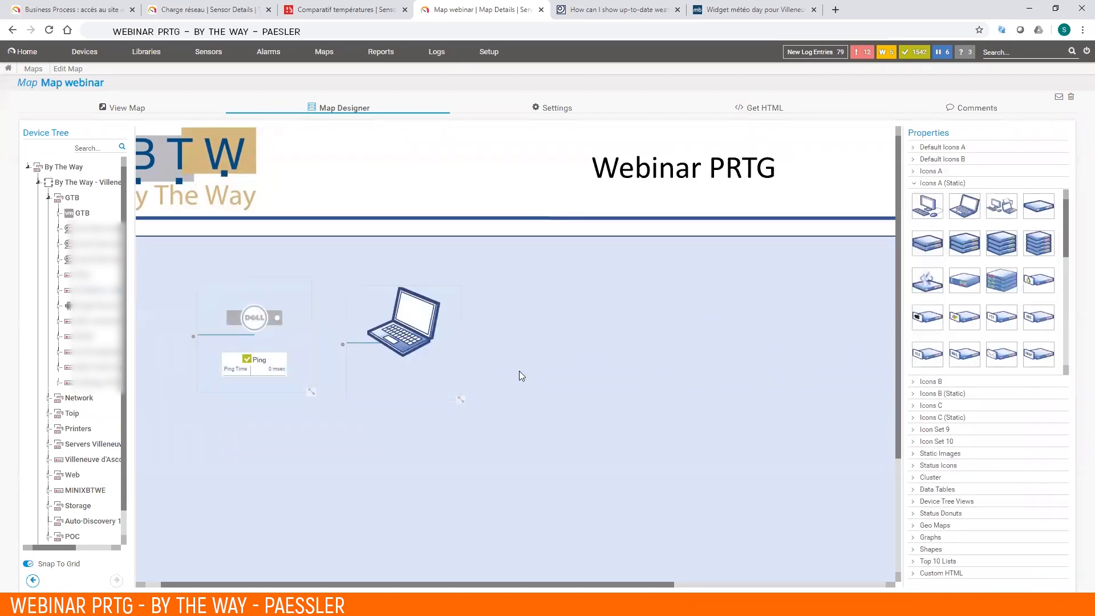
{"action": "left_click_drag", "start_coordinate": [405, 339], "coordinate": [433, 336]}
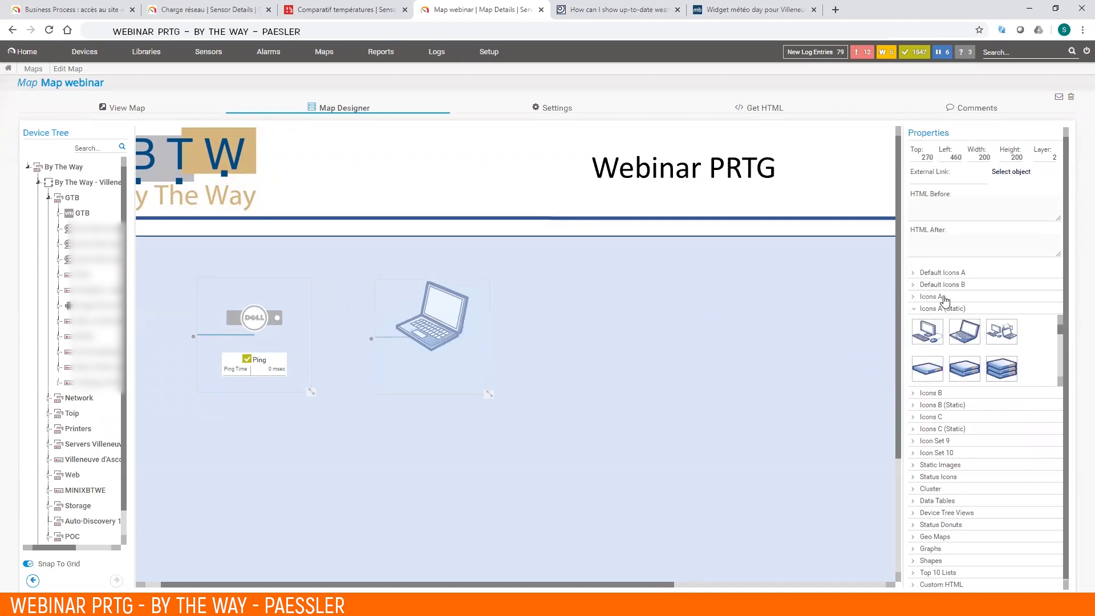
- Replace the static laptop with the laptop from Icons A, linked to the Onduleur Liebert device
{"action": "left_click", "coordinate": [929, 297]}
{"action": "left_click_drag", "start_coordinate": [967, 332], "coordinate": [442, 311]}
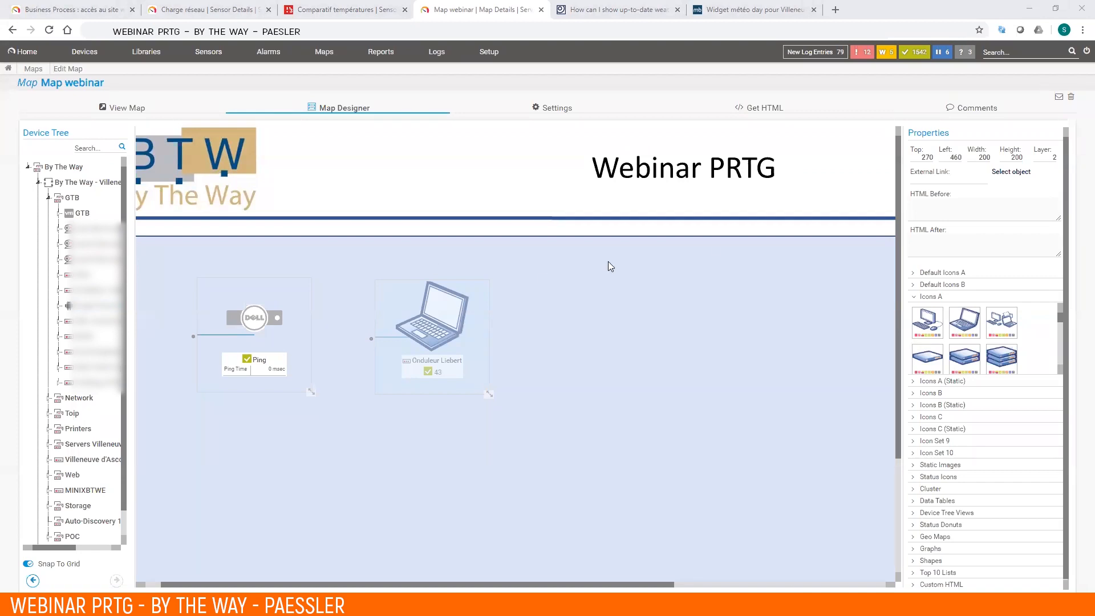
{"action": "left_click", "coordinate": [940, 299]}
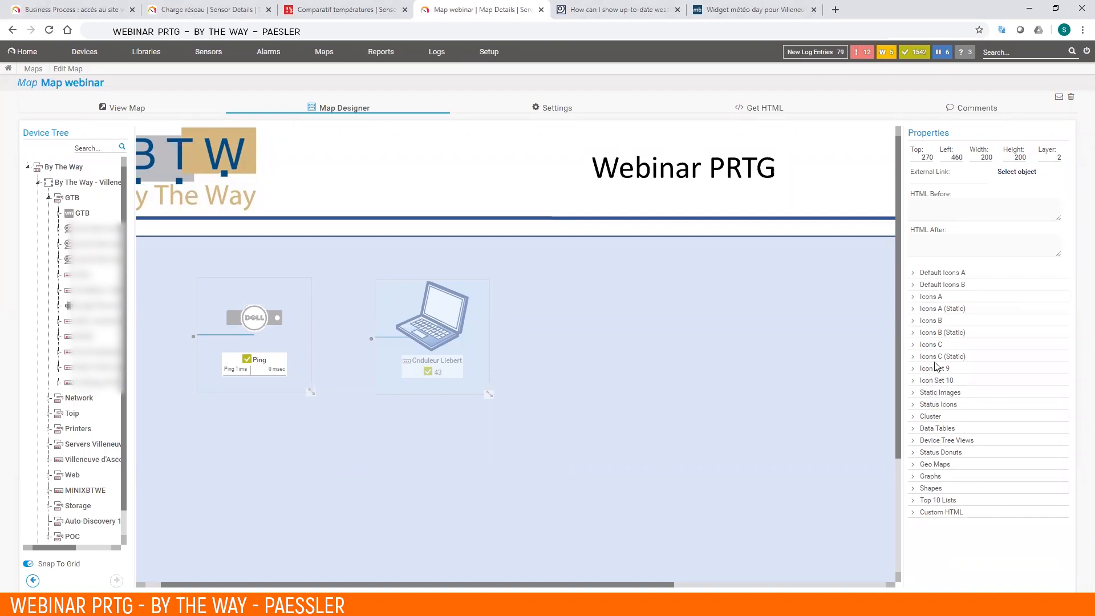
- Show the Status Icons options and delete the Ping and laptop objects from the map
{"action": "left_click", "coordinate": [942, 406]}
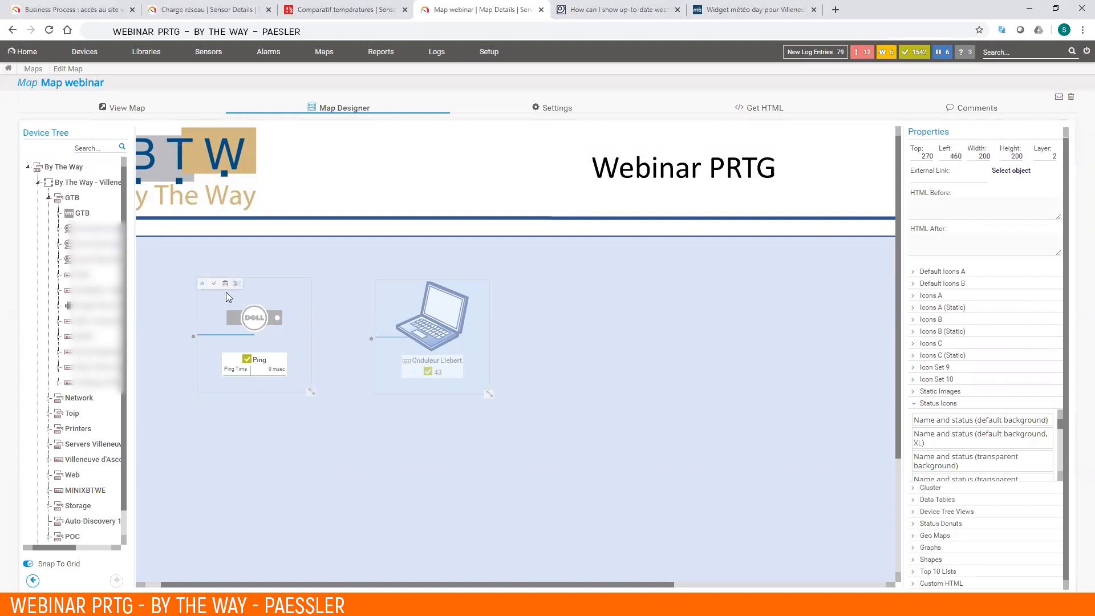
{"action": "left_click", "coordinate": [226, 285]}
{"action": "left_click", "coordinate": [403, 291]}
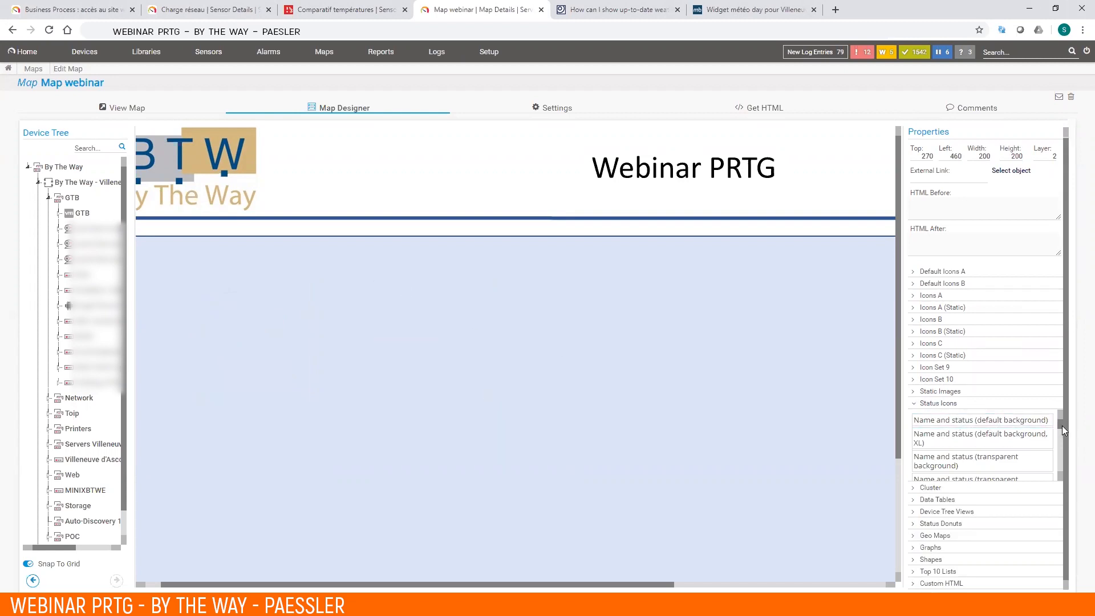
- Place a "Name and status (default background)" object on the map and link it to the Ping sensor, then to the GTB device
{"action": "mouse_move", "coordinate": [995, 430]}
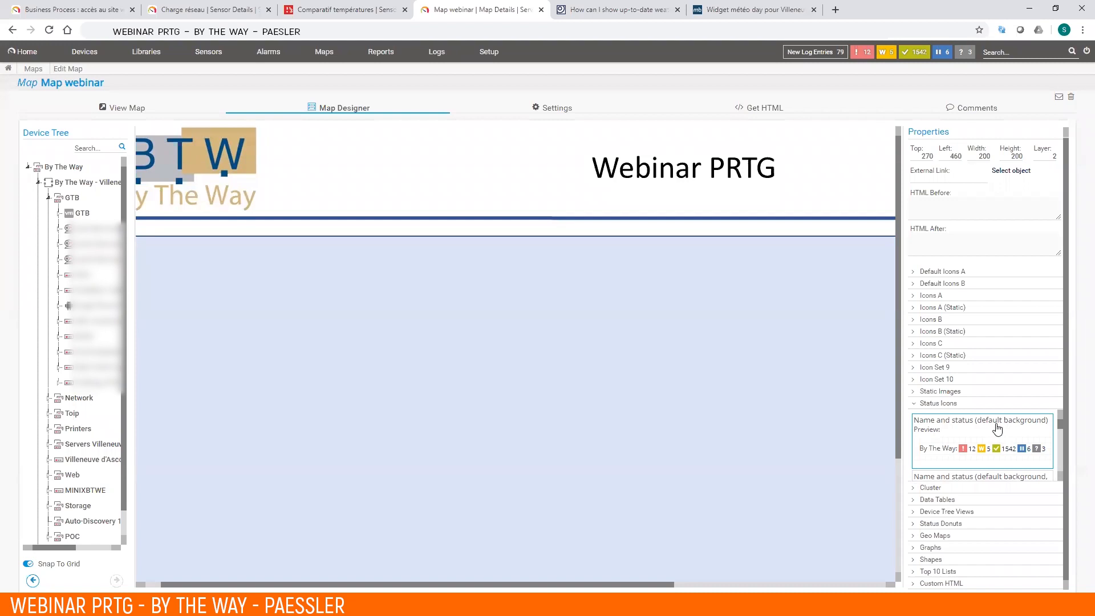
{"action": "left_click_drag", "start_coordinate": [992, 442], "coordinate": [212, 292]}
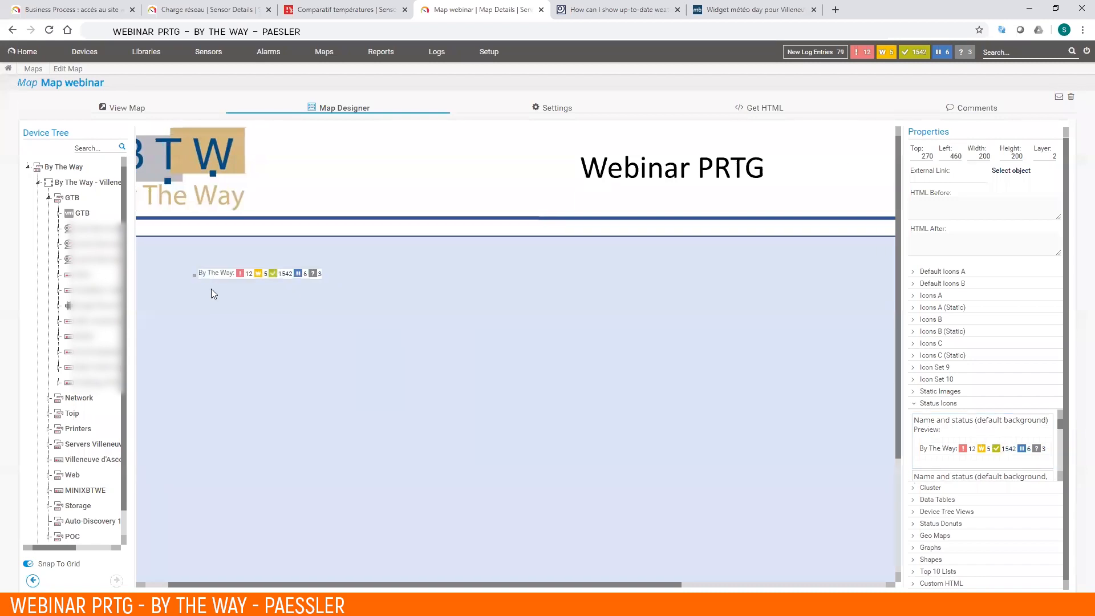
{"action": "left_click", "coordinate": [58, 215]}
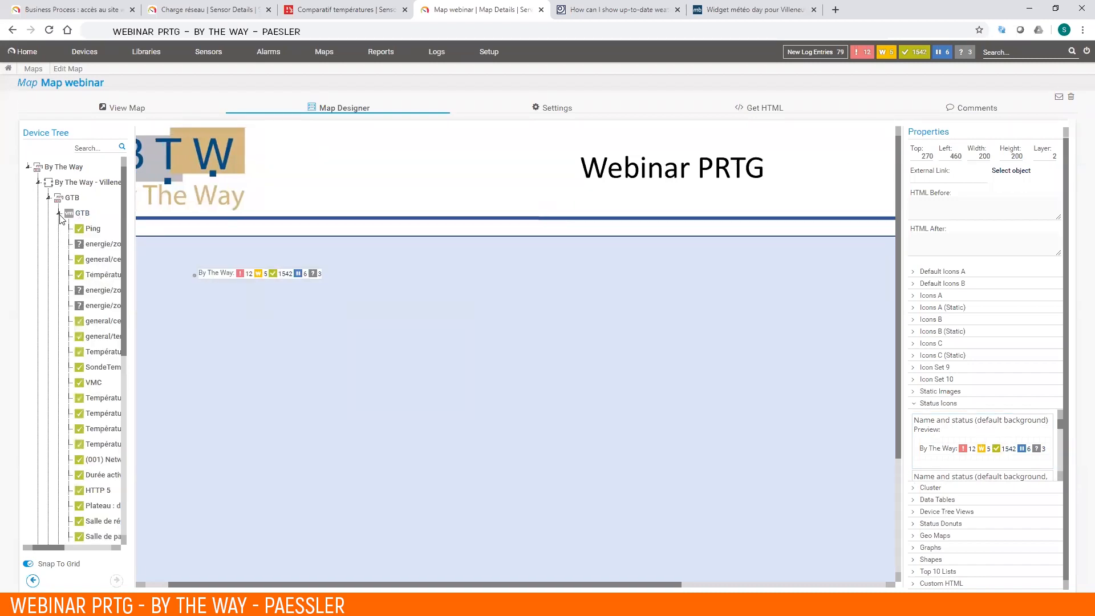
{"action": "left_click", "coordinate": [275, 292]}
{"action": "left_click_drag", "start_coordinate": [277, 278], "coordinate": [293, 302]}
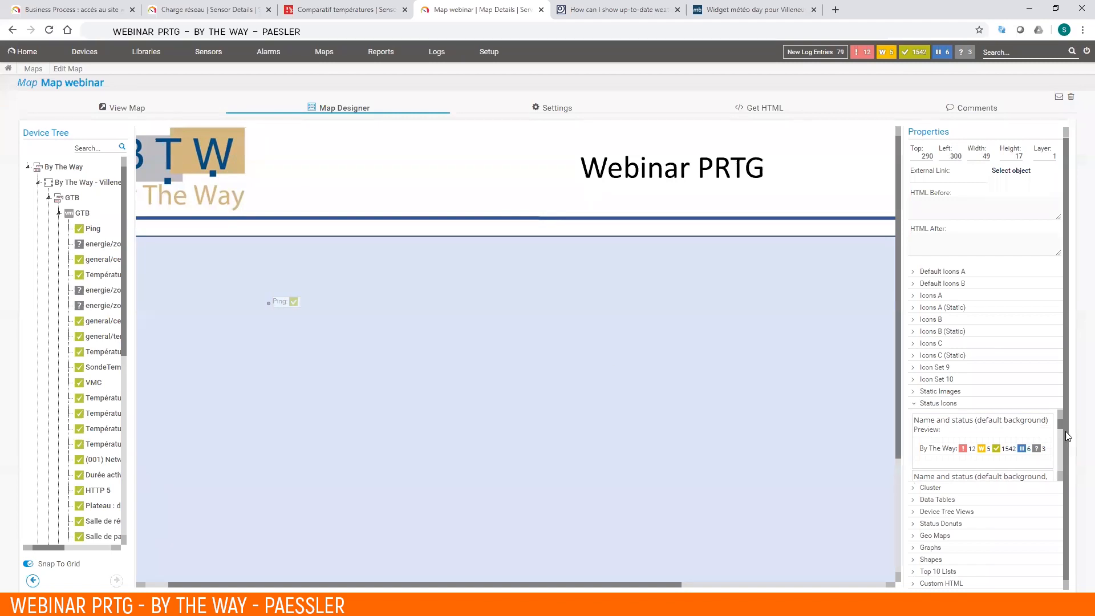
{"action": "left_click_drag", "start_coordinate": [75, 214], "coordinate": [293, 302]}
- Place a "Name and status (transparent background, XL)" object for By The Way and move it above the GTB object
{"action": "left_click", "coordinate": [1060, 477]}
{"action": "left_click", "coordinate": [1061, 475]}
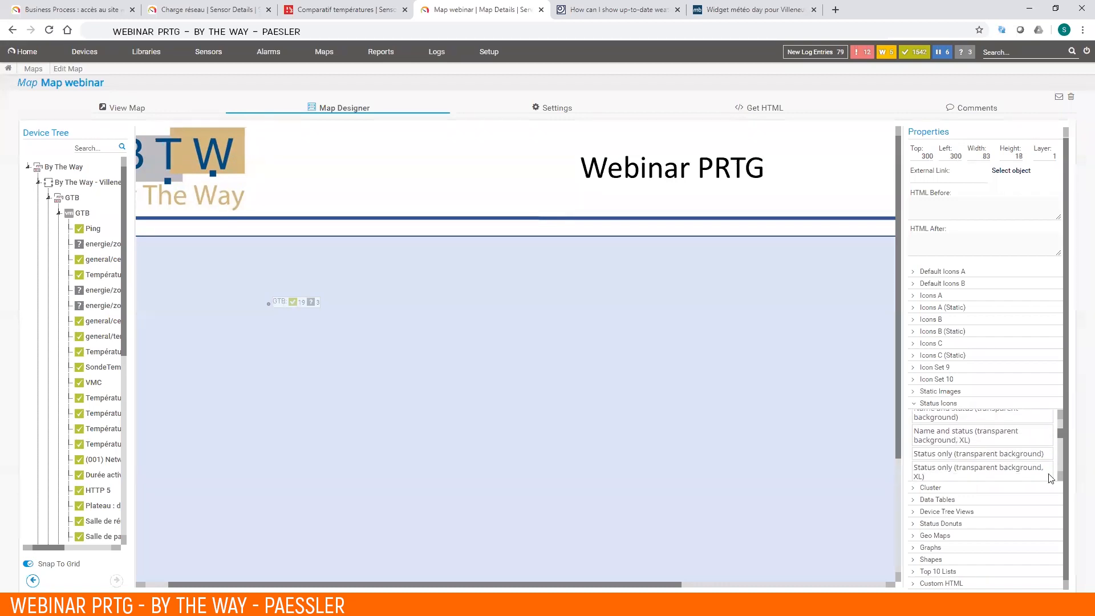
{"action": "left_click_drag", "start_coordinate": [1034, 443], "coordinate": [292, 336]}
{"action": "left_click", "coordinate": [386, 273]}
{"action": "left_click_drag", "start_coordinate": [338, 295], "coordinate": [346, 263]}
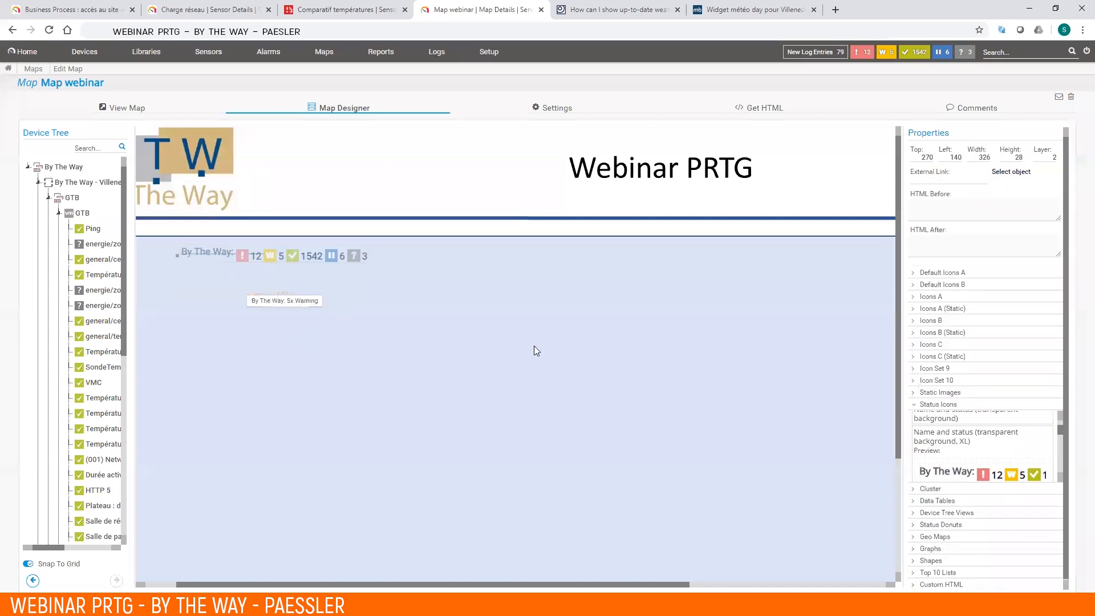
- Place a "Name and status (sizeable, status-related background)" object for By The Way as a wide band about 406 by 78
{"action": "scroll", "coordinate": [1059, 472], "scroll_direction": "down", "scroll_amount": 5}
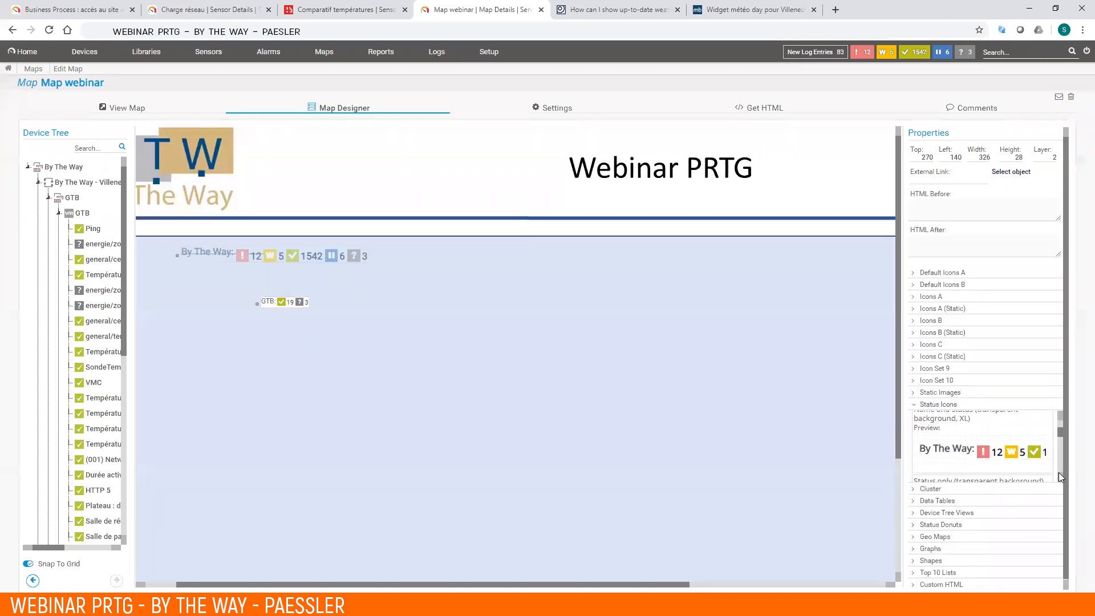
{"action": "scroll", "coordinate": [1058, 477], "scroll_direction": "down", "scroll_amount": 1}
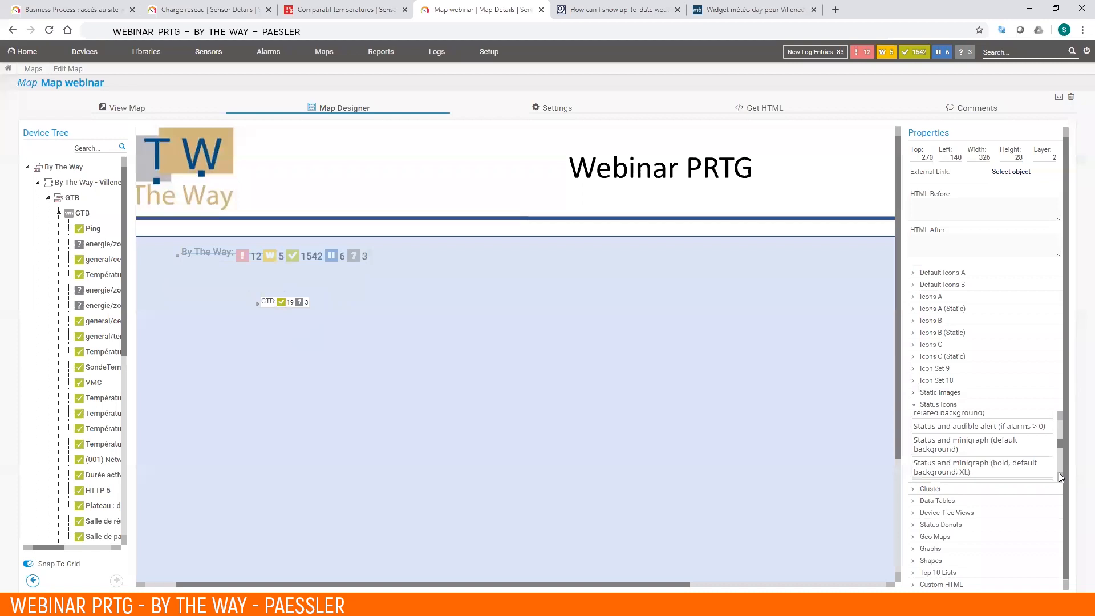
{"action": "scroll", "coordinate": [1058, 416], "scroll_direction": "up", "scroll_amount": 1}
{"action": "left_click_drag", "start_coordinate": [970, 437], "coordinate": [396, 294]}
{"action": "left_click_drag", "start_coordinate": [476, 296], "coordinate": [498, 283]}
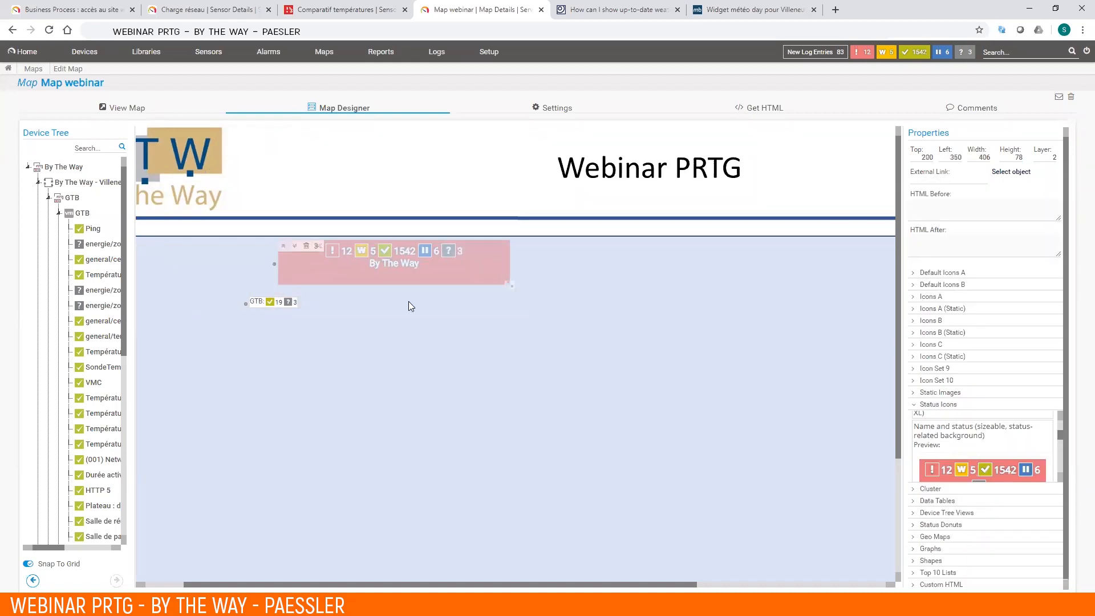
- Delete the small GTB status object, then move the By The Way band to top 220, left 370 and link it to the GTB group
{"action": "left_click", "coordinate": [276, 307]}
{"action": "left_click_drag", "start_coordinate": [401, 276], "coordinate": [412, 287]}
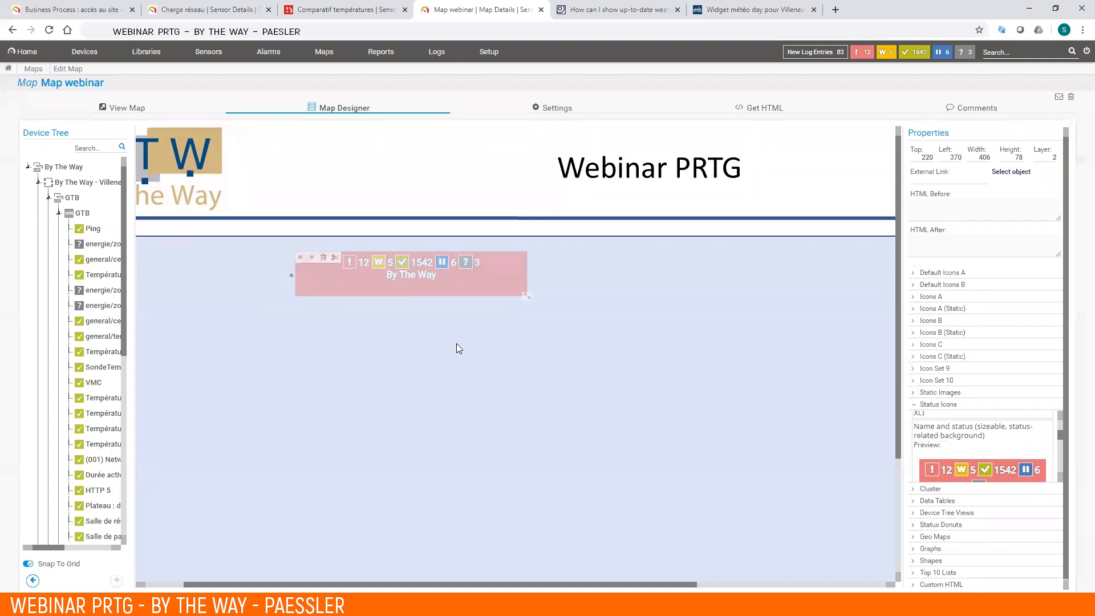
{"action": "left_click", "coordinate": [60, 214]}
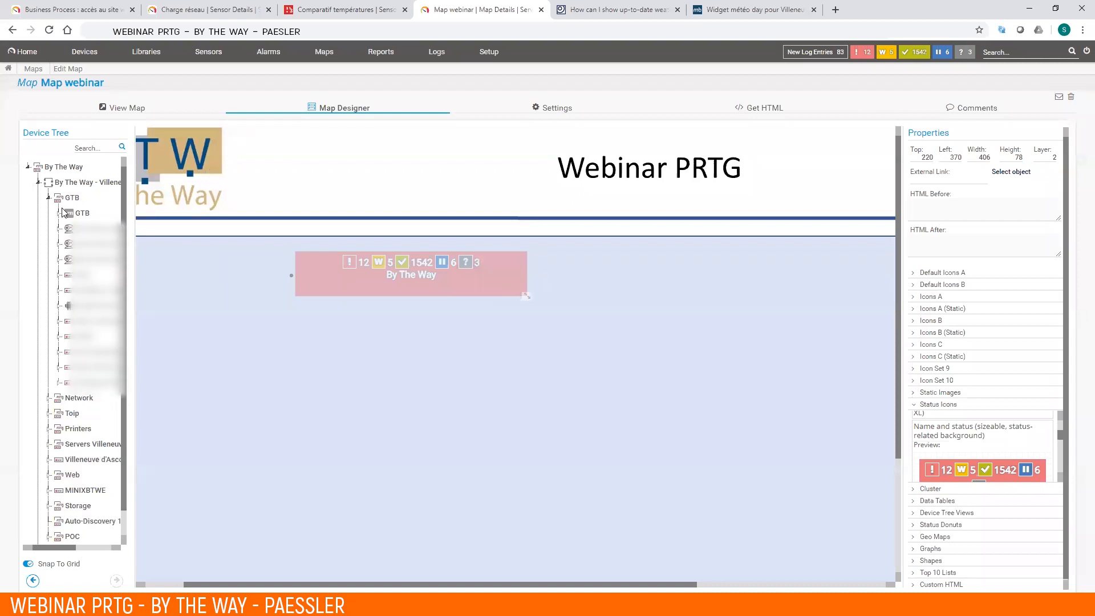
{"action": "left_click_drag", "start_coordinate": [60, 201], "coordinate": [473, 281]}
- Add a sizeable name and status object for the Toip group below GTB, at top 320, left 380, sized 410 by 80
{"action": "left_click_drag", "start_coordinate": [79, 231], "coordinate": [437, 364]}
{"action": "left_click_drag", "start_coordinate": [941, 449], "coordinate": [335, 343]}
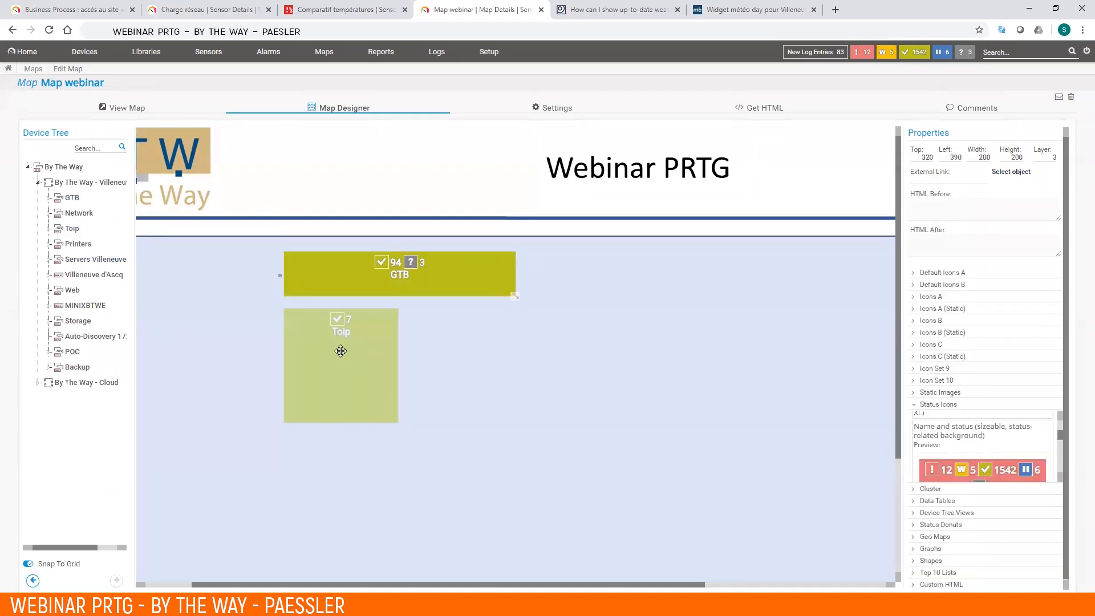
{"action": "left_click_drag", "start_coordinate": [427, 405], "coordinate": [516, 351]}
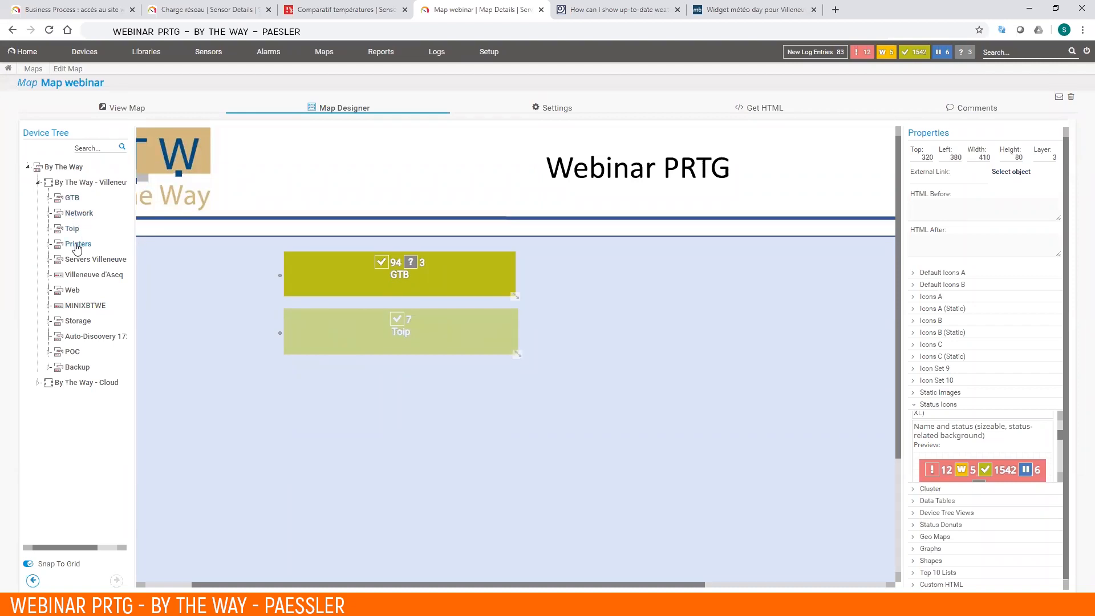
- Add a sizeable name and status object for the Printers group below Toip, at top 420, left 380, sized 410 by 80
{"action": "left_click_drag", "start_coordinate": [77, 250], "coordinate": [439, 456]}
{"action": "left_click_drag", "start_coordinate": [918, 442], "coordinate": [317, 395]}
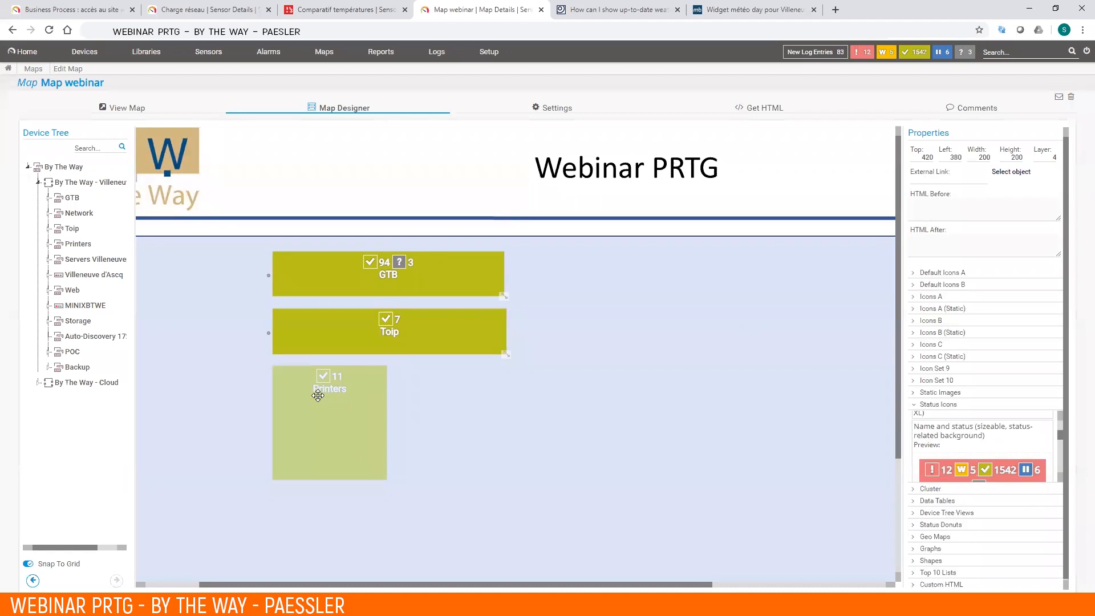
{"action": "left_click_drag", "start_coordinate": [386, 479], "coordinate": [500, 408]}
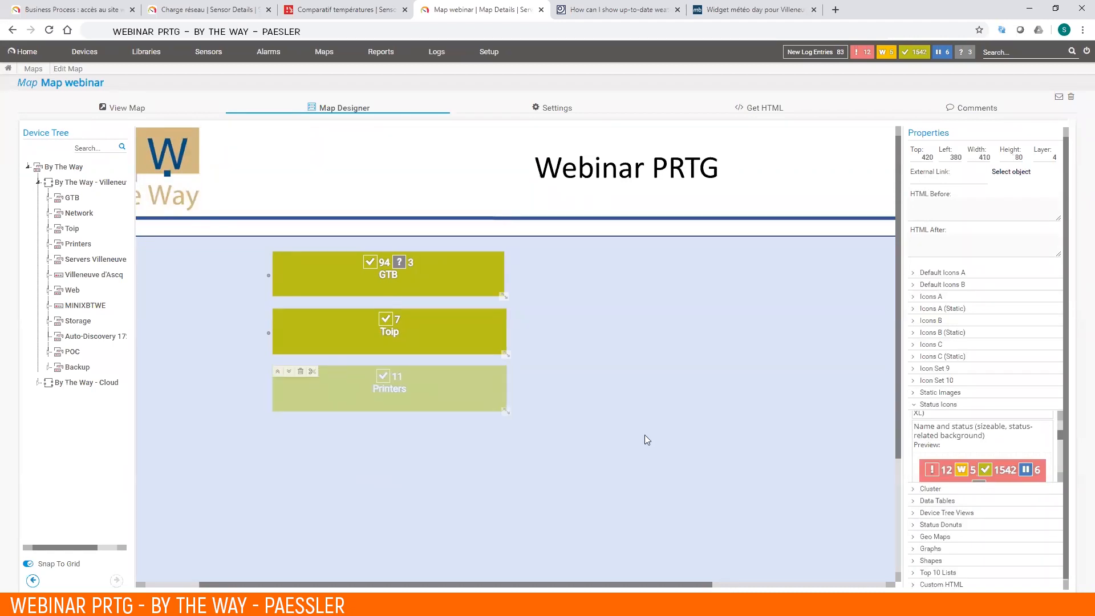
- Preview the gauge status icons and place a "Channel (gauges)" object on the map beside the GTB and Toip bands
{"action": "scroll", "coordinate": [974, 429], "scroll_direction": "down", "scroll_amount": 3}
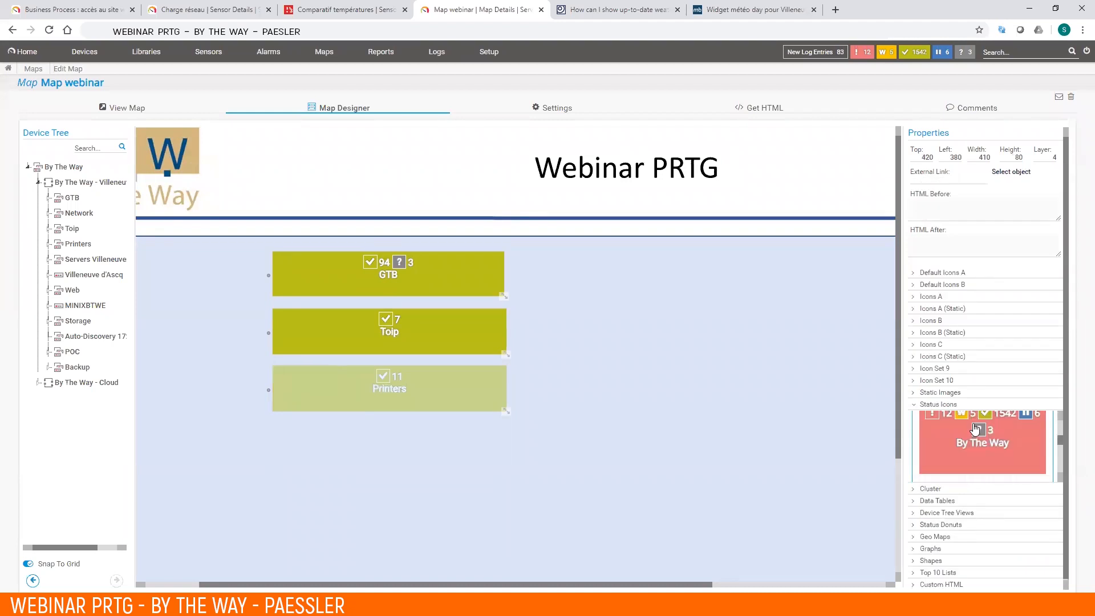
{"action": "scroll", "coordinate": [975, 429], "scroll_direction": "down", "scroll_amount": 3}
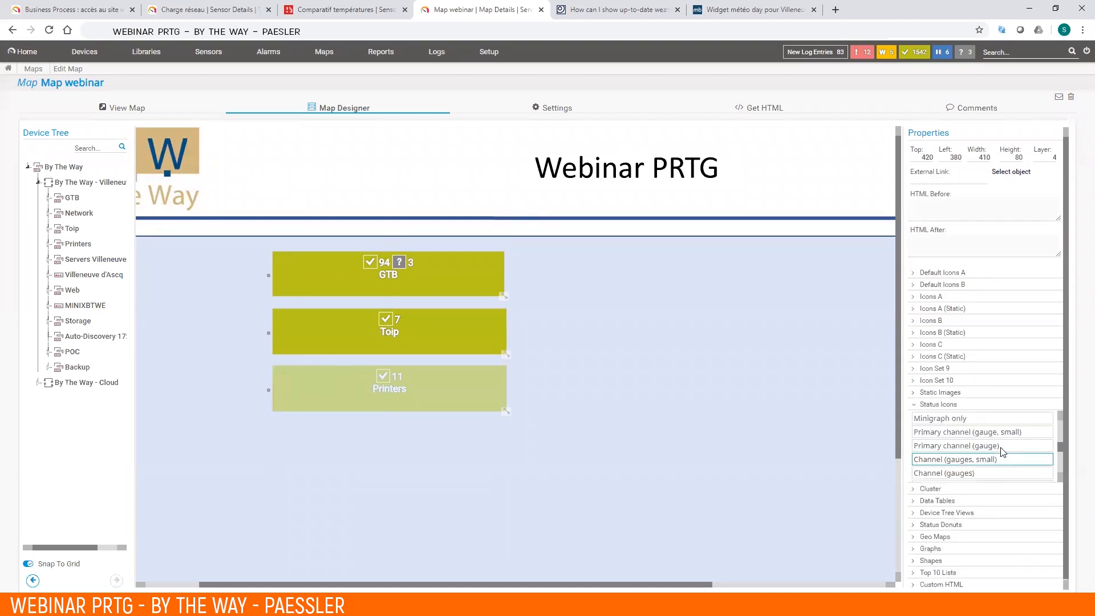
{"action": "left_click", "coordinate": [1060, 479]}
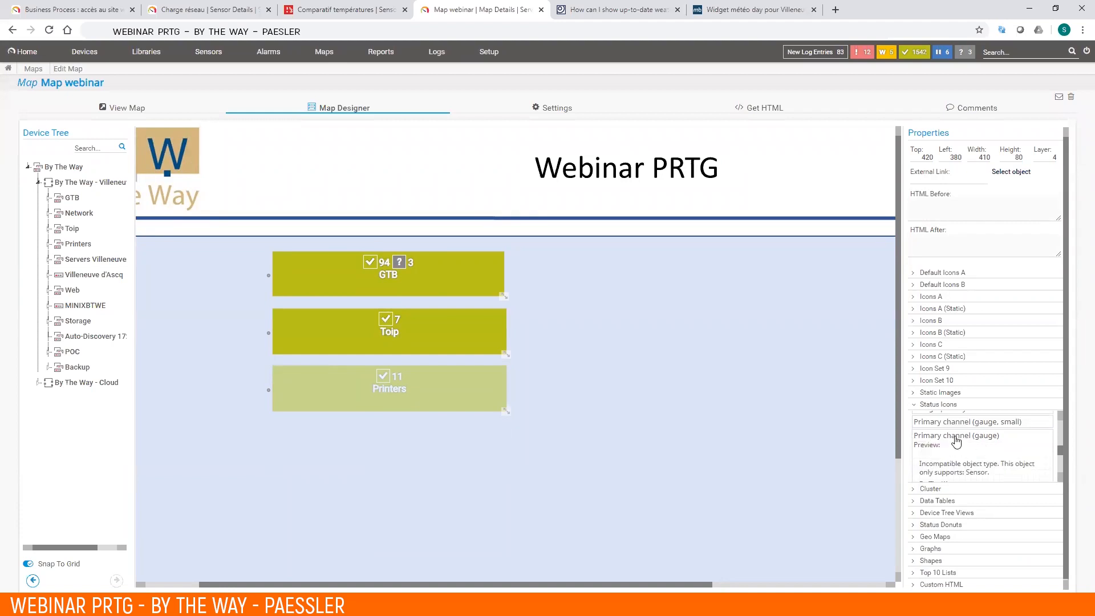
{"action": "scroll", "coordinate": [1062, 482], "scroll_direction": "down", "scroll_amount": 3}
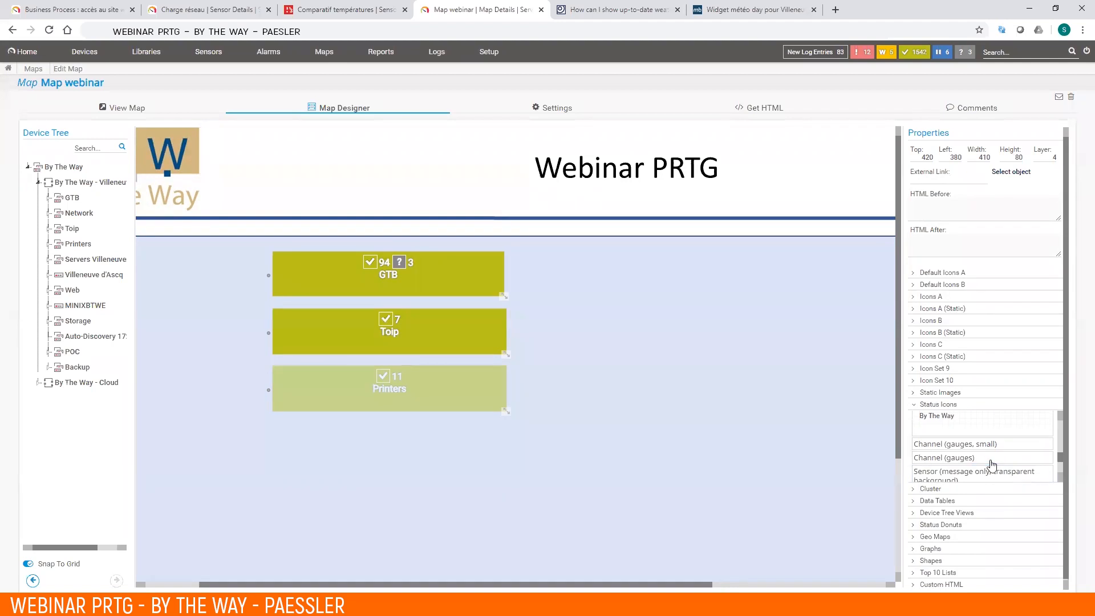
{"action": "left_click", "coordinate": [962, 458]}
{"action": "left_click_drag", "start_coordinate": [962, 457], "coordinate": [643, 337]}
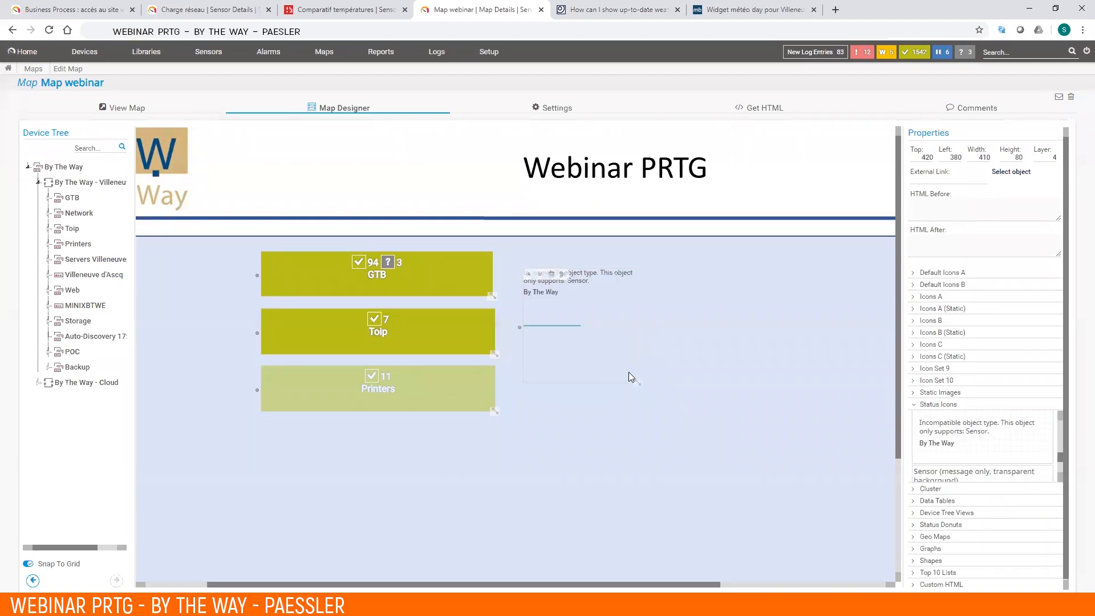
- Enlarge the channel gauges object to 400 by 220 and link it to the Business Process sensor found by searching the device tree for "business"
{"action": "left_click_drag", "start_coordinate": [638, 382], "coordinate": [726, 388]}
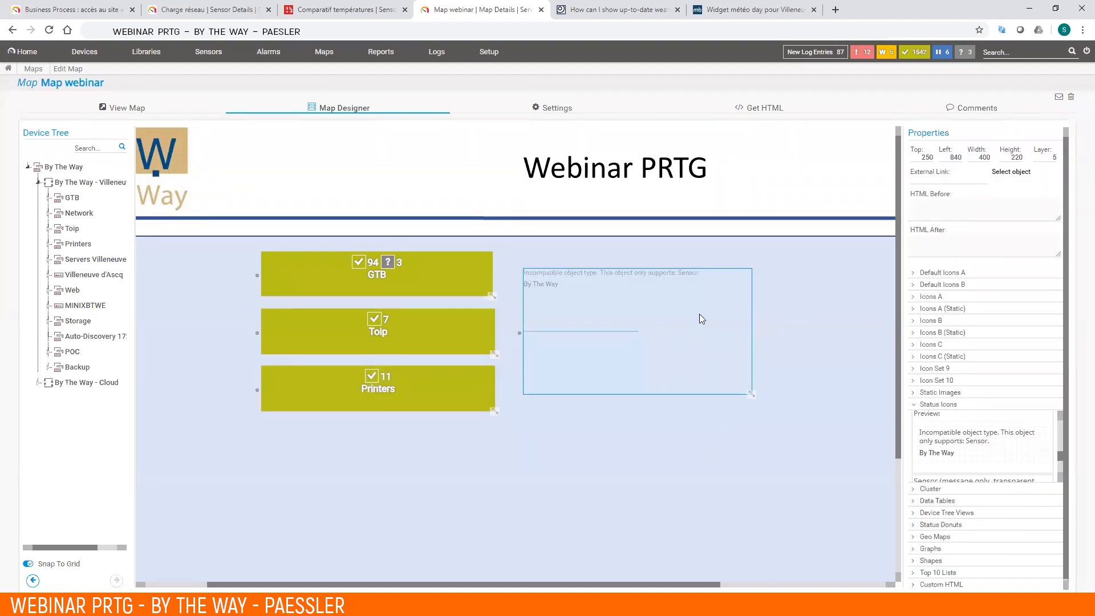
{"action": "left_click", "coordinate": [104, 148]}
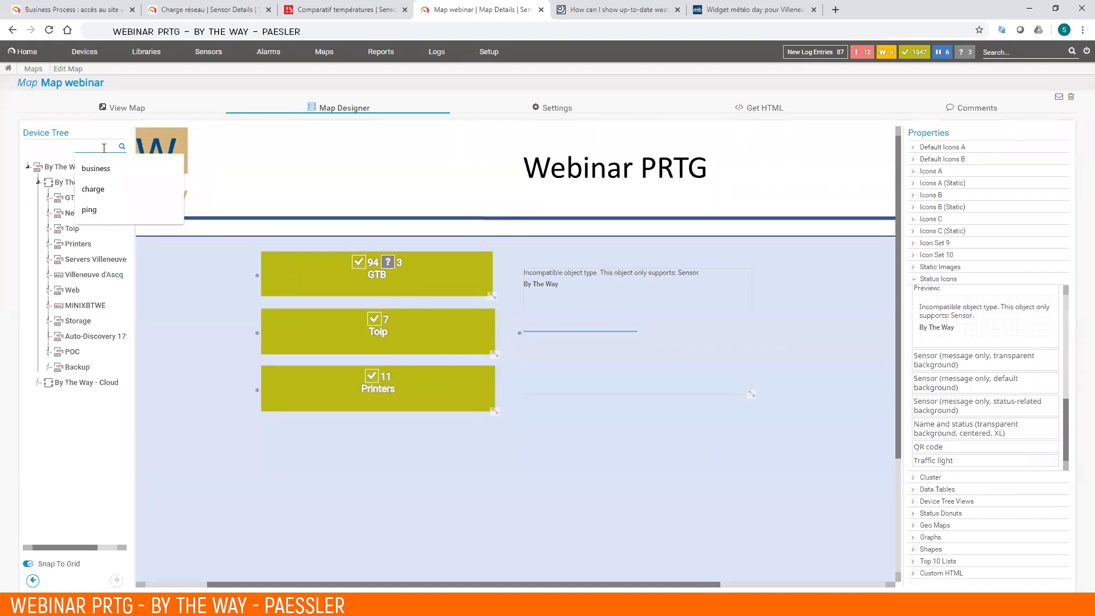
{"action": "left_click", "coordinate": [104, 162]}
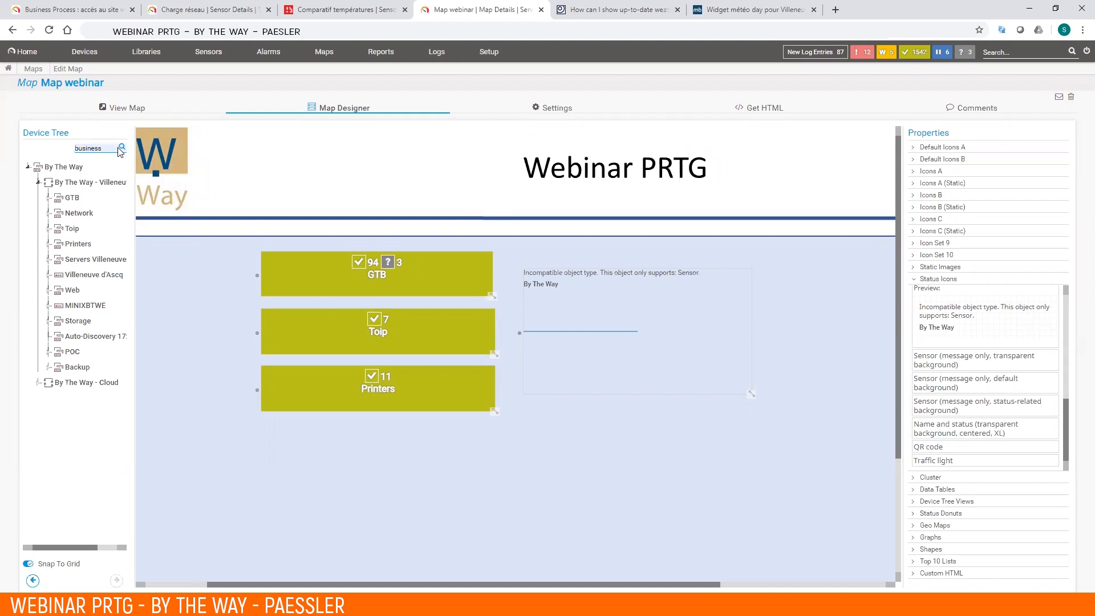
{"action": "left_click", "coordinate": [122, 147]}
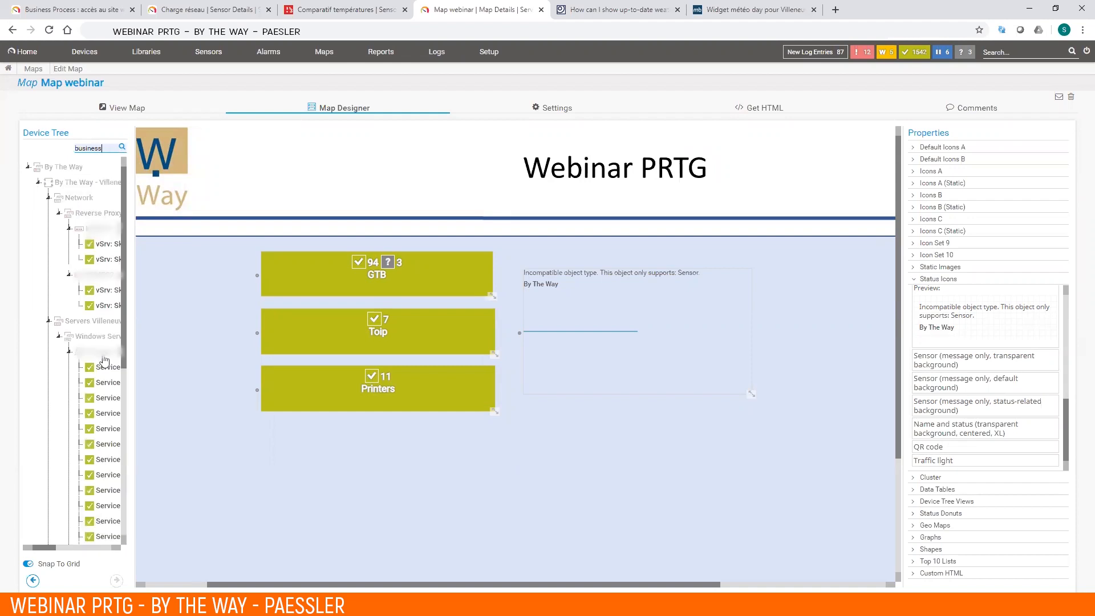
{"action": "scroll", "coordinate": [125, 305], "scroll_direction": "down", "scroll_amount": 6}
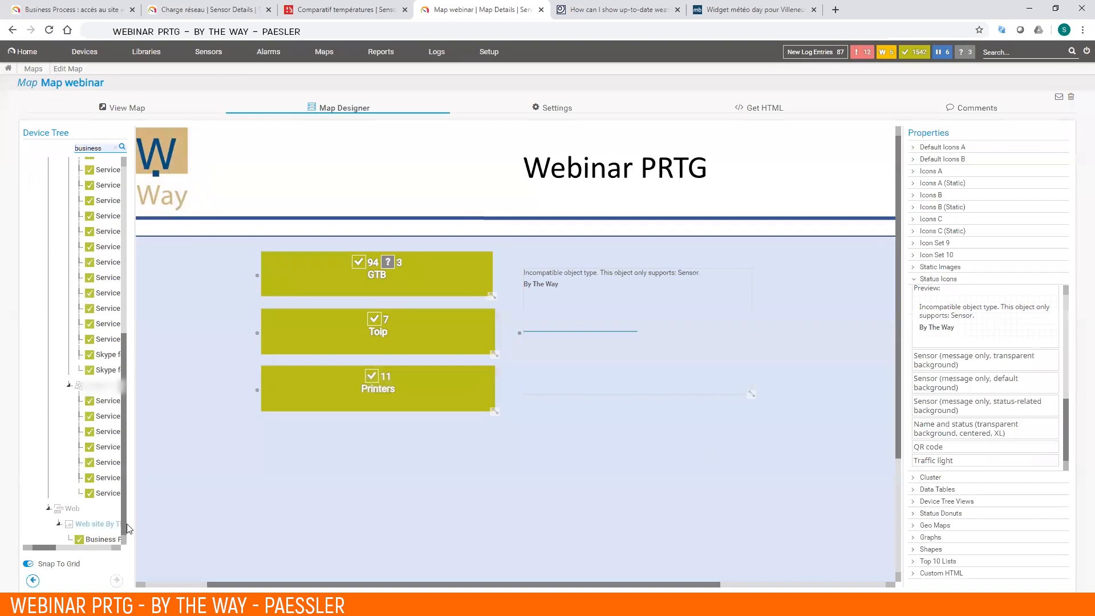
{"action": "left_click_drag", "start_coordinate": [76, 542], "coordinate": [599, 324]}
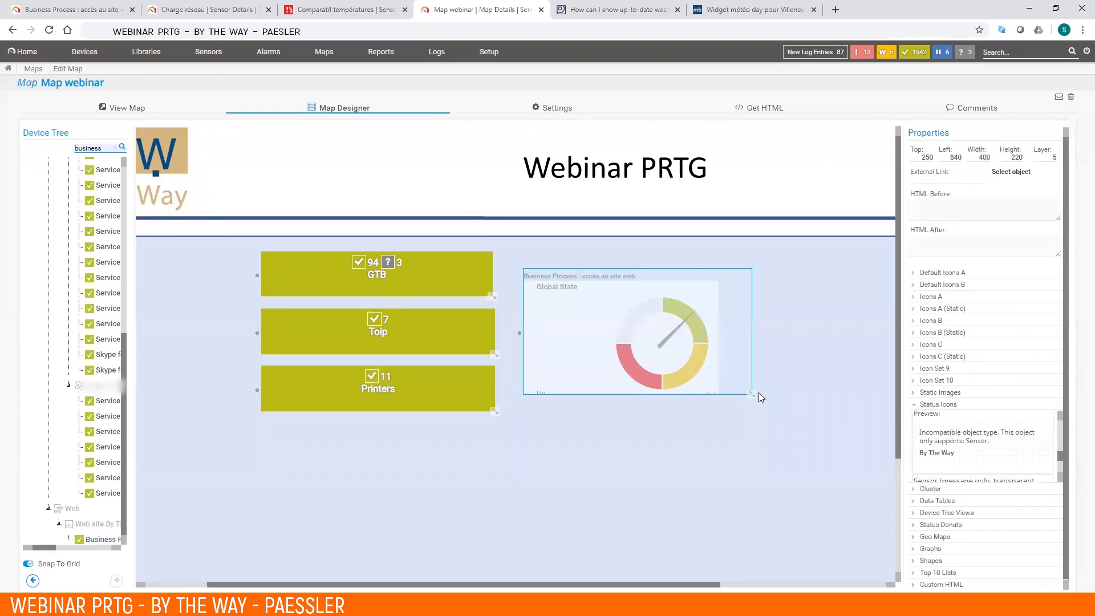
- Resize the Business Process gauges object to 380 by 460 and move it beside the group bands at top 200, left 20
{"action": "left_click_drag", "start_coordinate": [752, 393], "coordinate": [744, 529]}
{"action": "left_click_drag", "start_coordinate": [635, 455], "coordinate": [231, 427]}
{"action": "left_click_drag", "start_coordinate": [364, 582], "coordinate": [178, 579]}
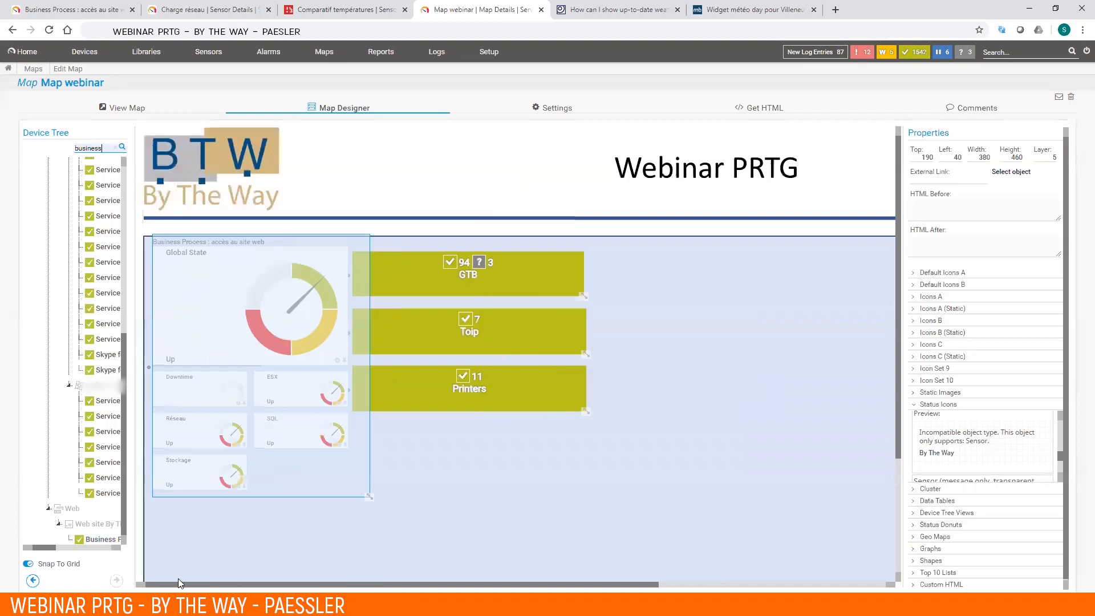
{"action": "left_click_drag", "start_coordinate": [288, 422], "coordinate": [281, 428]}
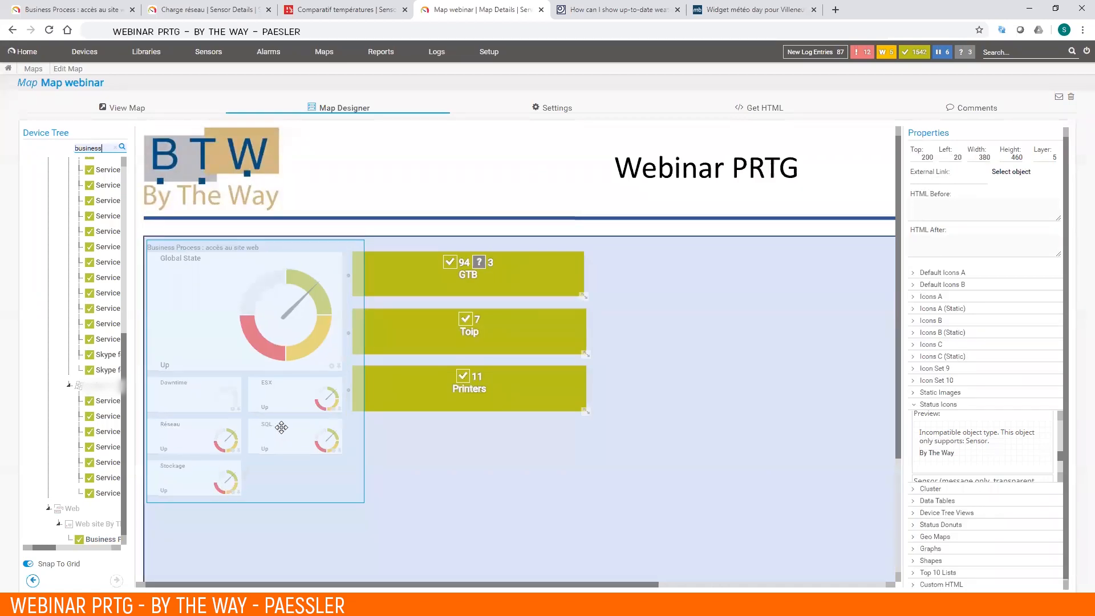
{"action": "left_click", "coordinate": [413, 488]}
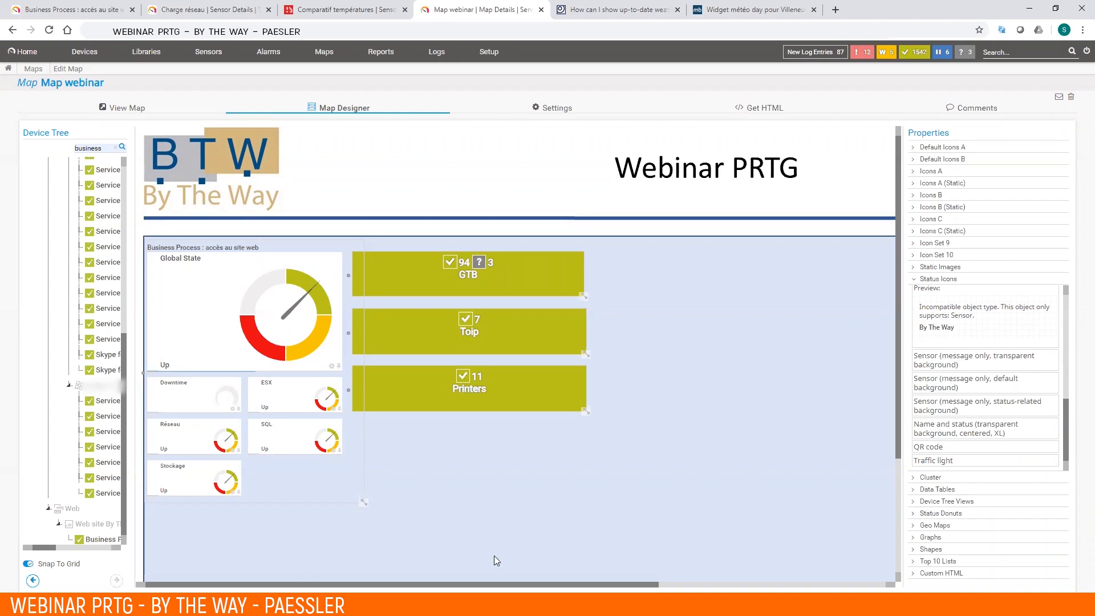
- Try out a QR code status object in the empty map area beside the group bands and delete it
{"action": "left_click_drag", "start_coordinate": [1070, 432], "coordinate": [1079, 457]}
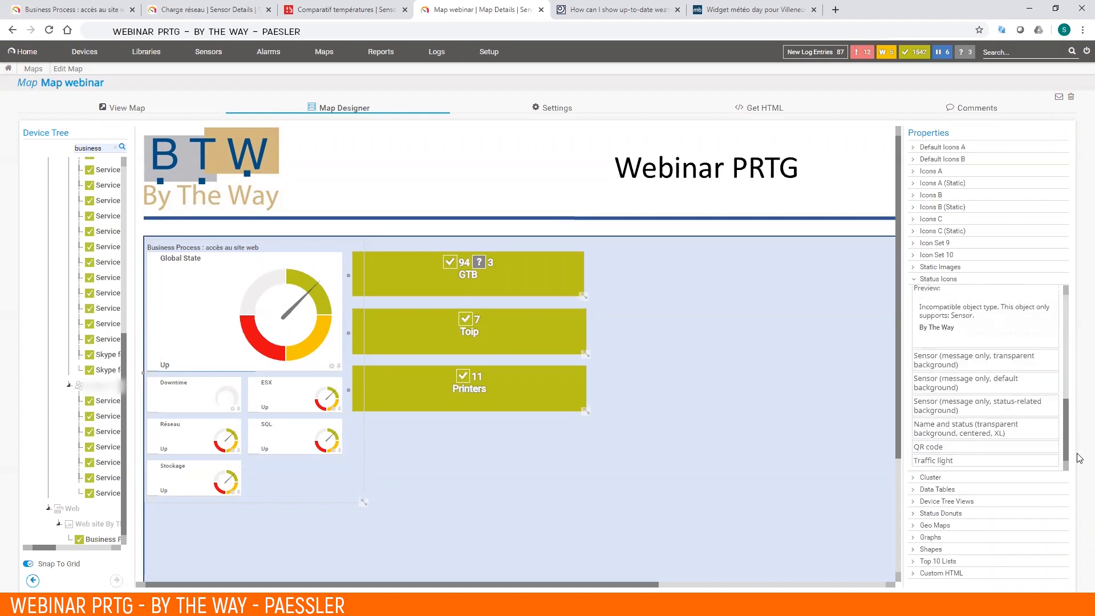
{"action": "left_click", "coordinate": [934, 452]}
{"action": "left_click_drag", "start_coordinate": [941, 428], "coordinate": [704, 314]}
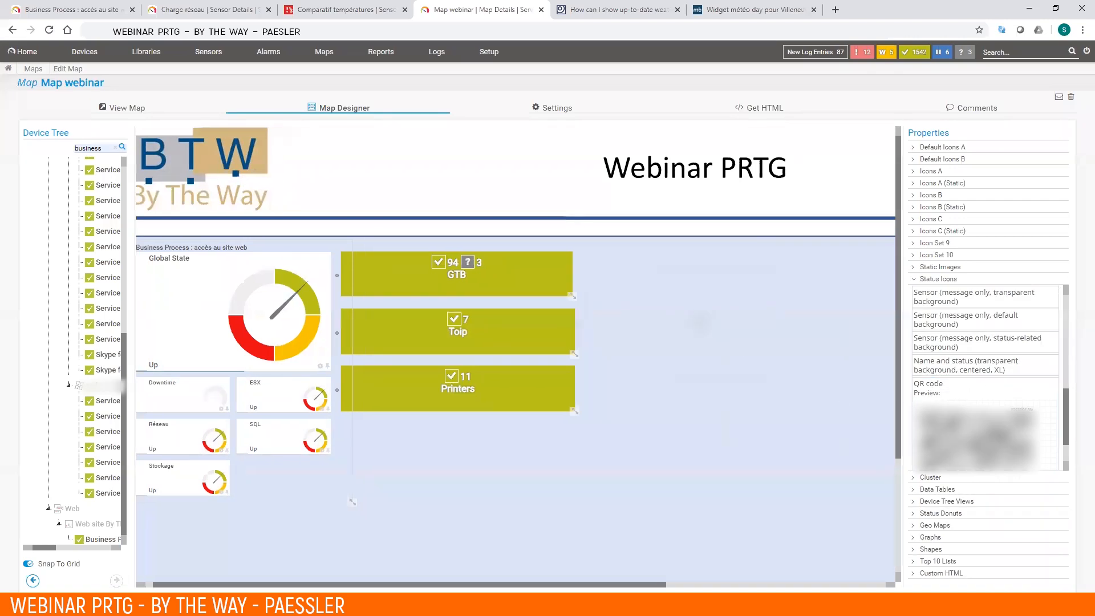
{"action": "left_click_drag", "start_coordinate": [667, 585], "coordinate": [817, 570]}
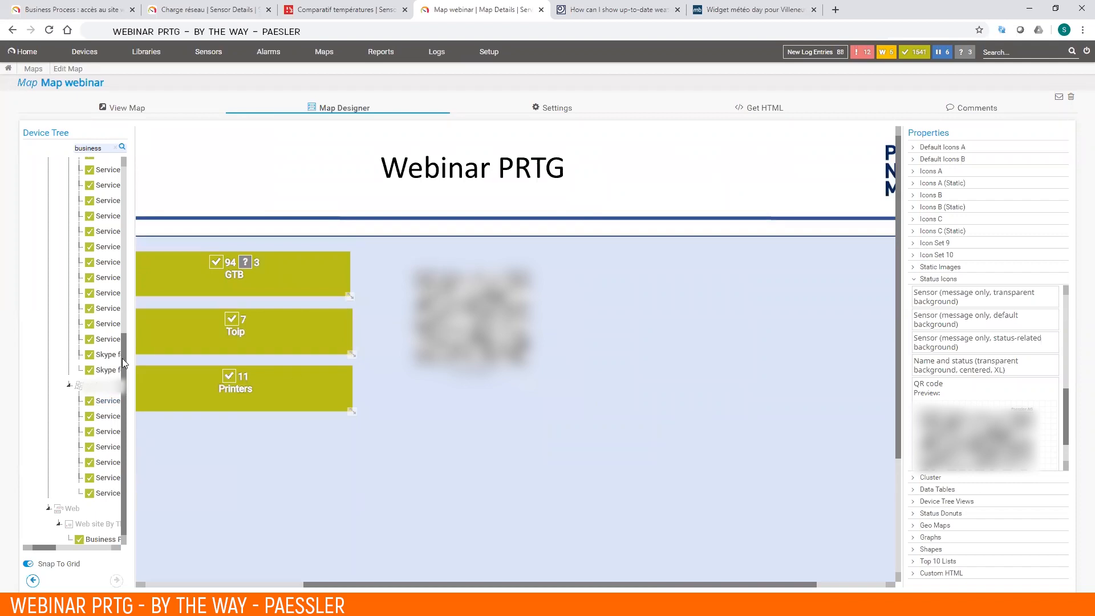
{"action": "left_click_drag", "start_coordinate": [122, 359], "coordinate": [132, 260]}
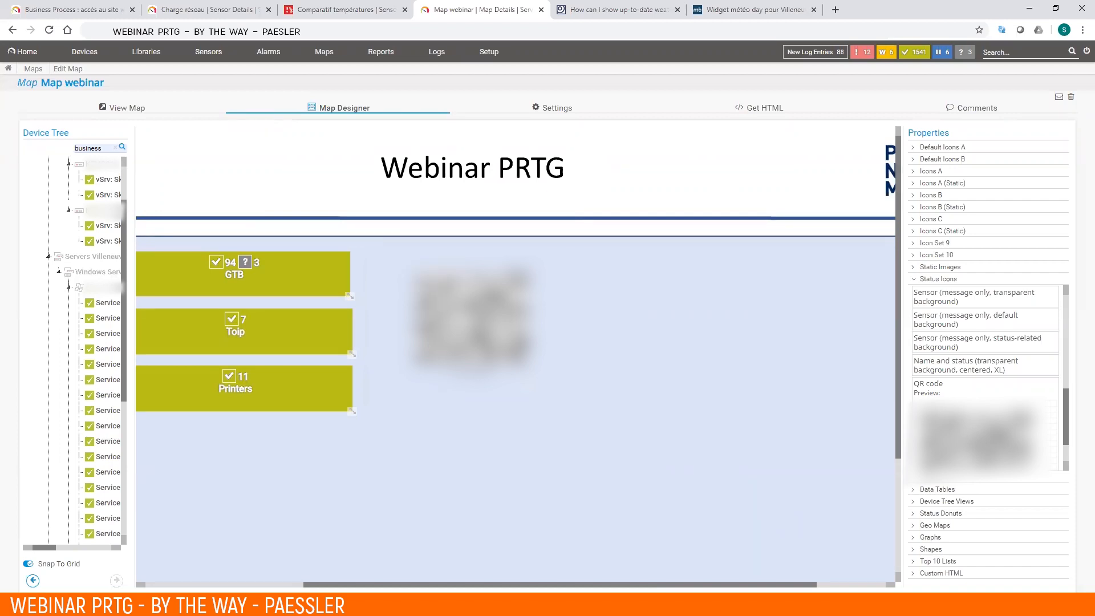
{"action": "left_click_drag", "start_coordinate": [472, 318], "coordinate": [501, 375]}
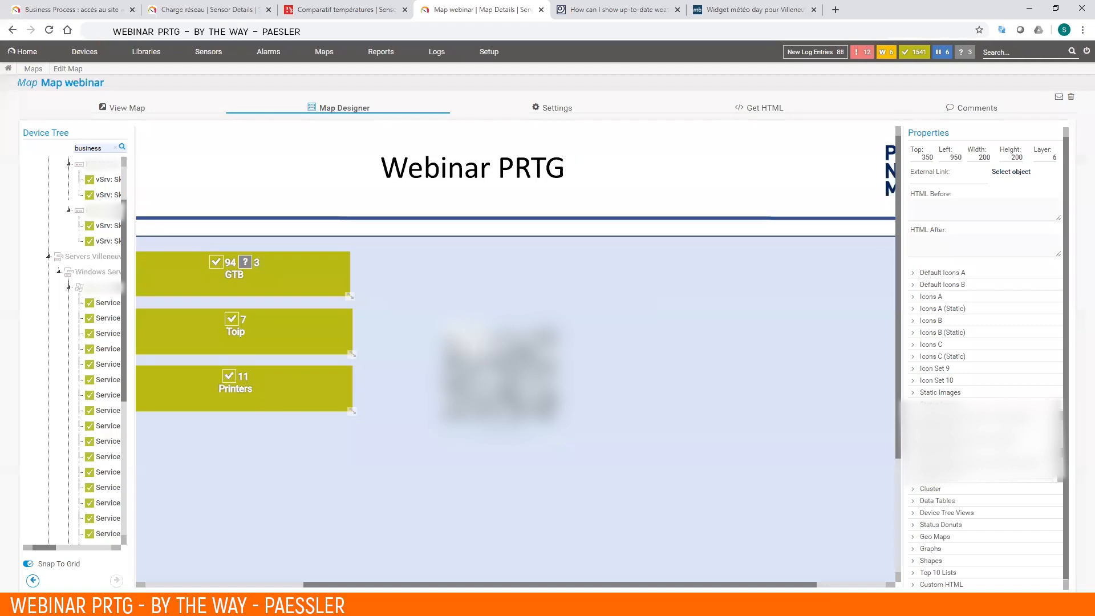
{"action": "left_click", "coordinate": [472, 346]}
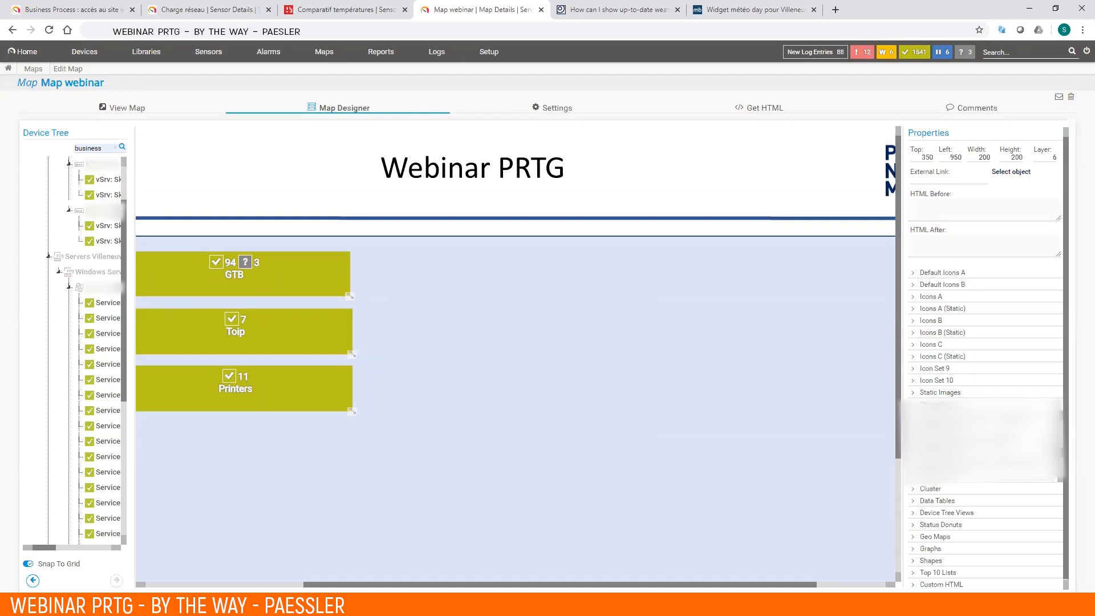
- Add a "Sunburst (hide paused devices)" device tree view beside the group bands at top 250, left 850, sized 300 by 260
{"action": "left_click_drag", "start_coordinate": [1061, 456], "coordinate": [1061, 480]}
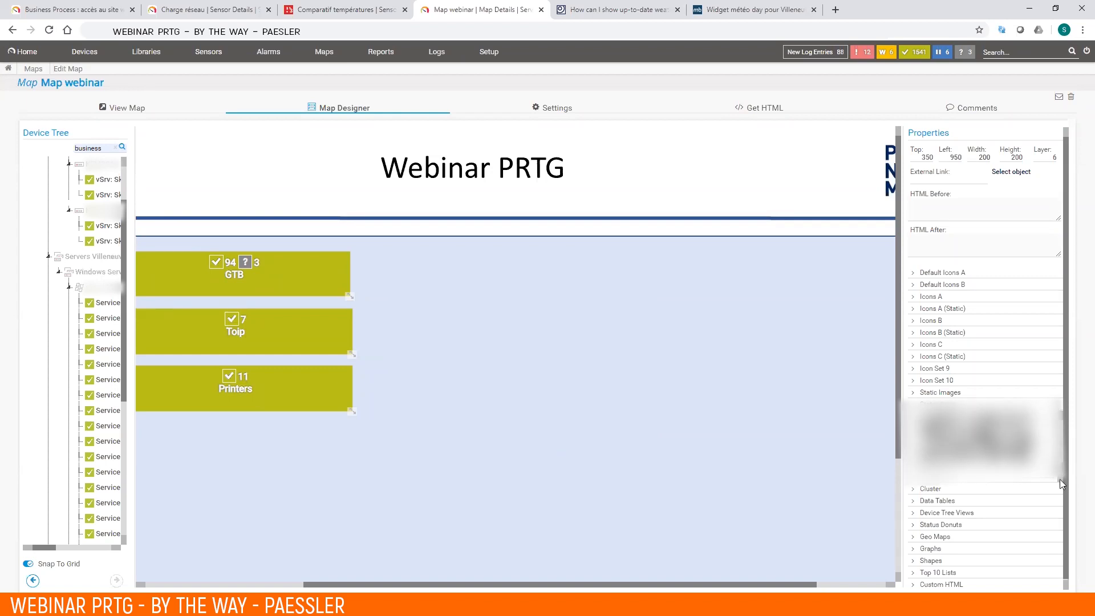
{"action": "left_click", "coordinate": [949, 405]}
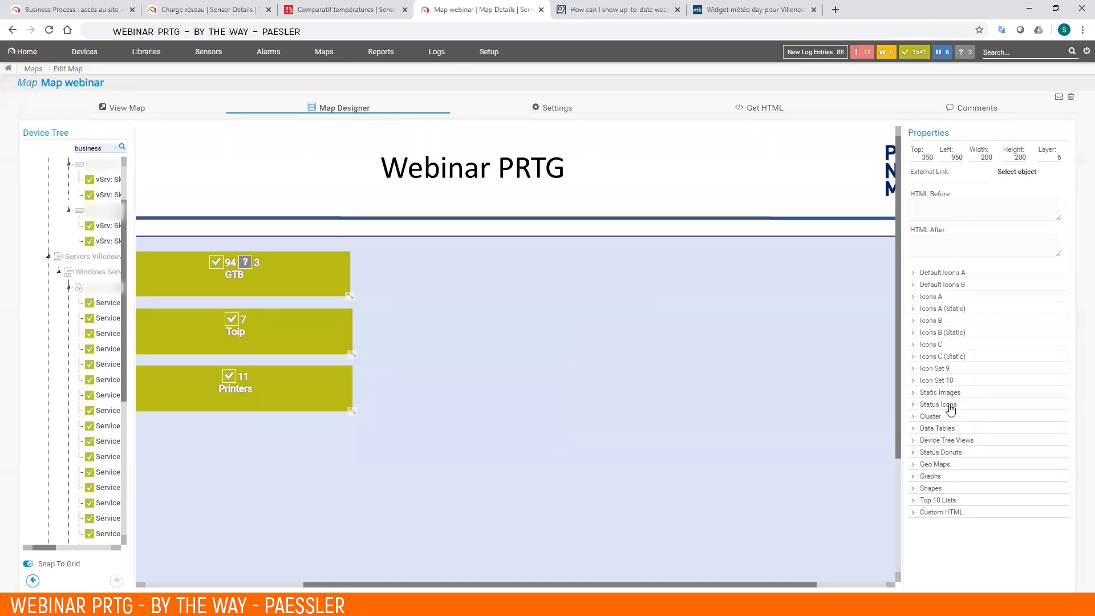
{"action": "left_click", "coordinate": [951, 441]}
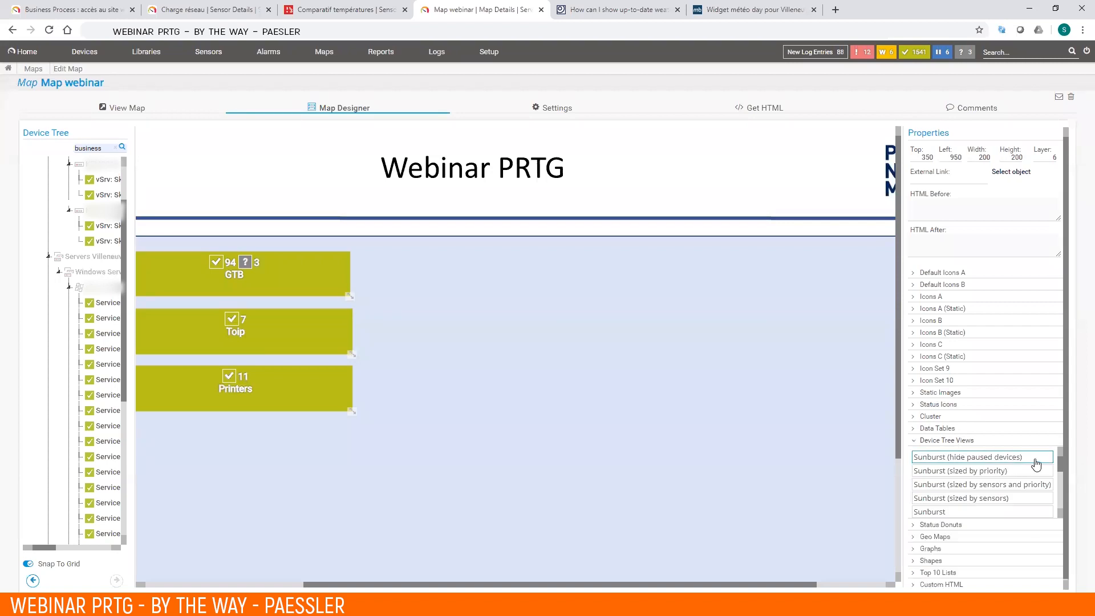
{"action": "mouse_move", "coordinate": [1007, 462]}
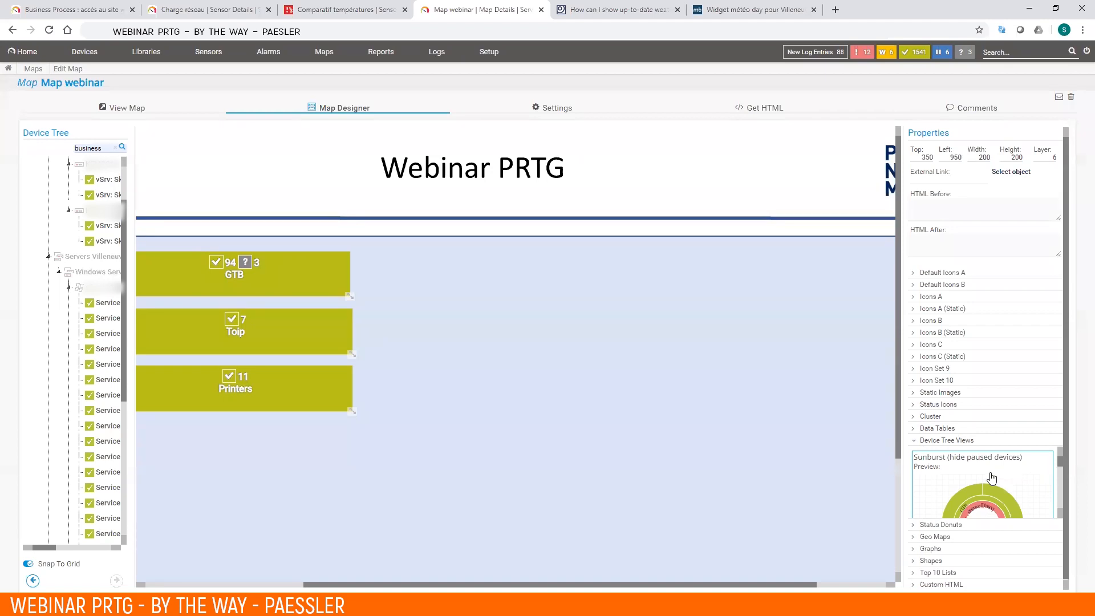
{"action": "scroll", "coordinate": [993, 479], "scroll_direction": "down", "scroll_amount": 5}
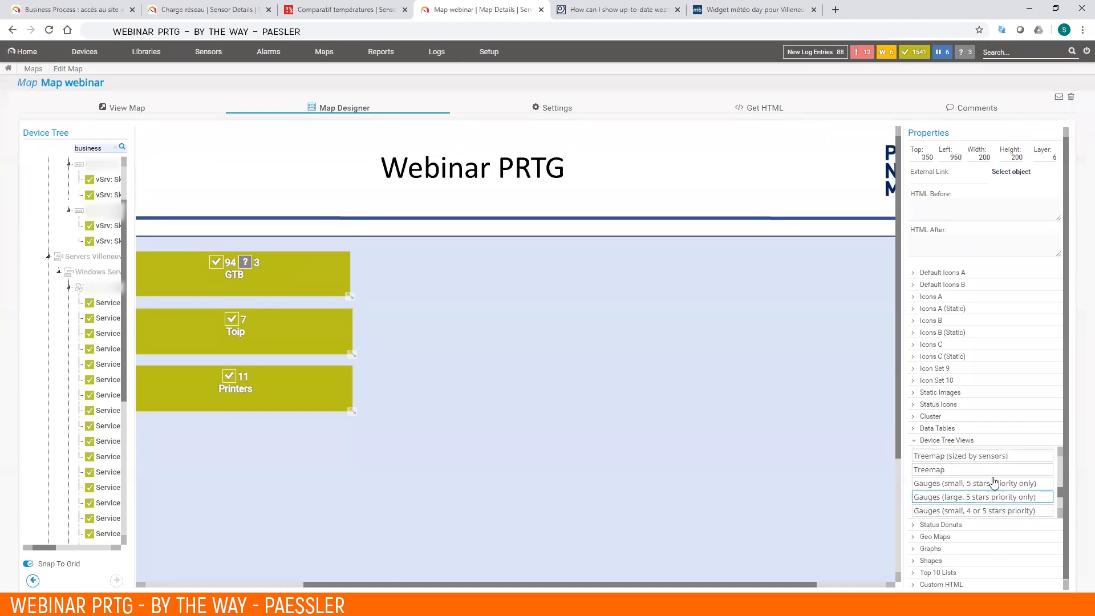
{"action": "scroll", "coordinate": [993, 482], "scroll_direction": "up", "scroll_amount": 3}
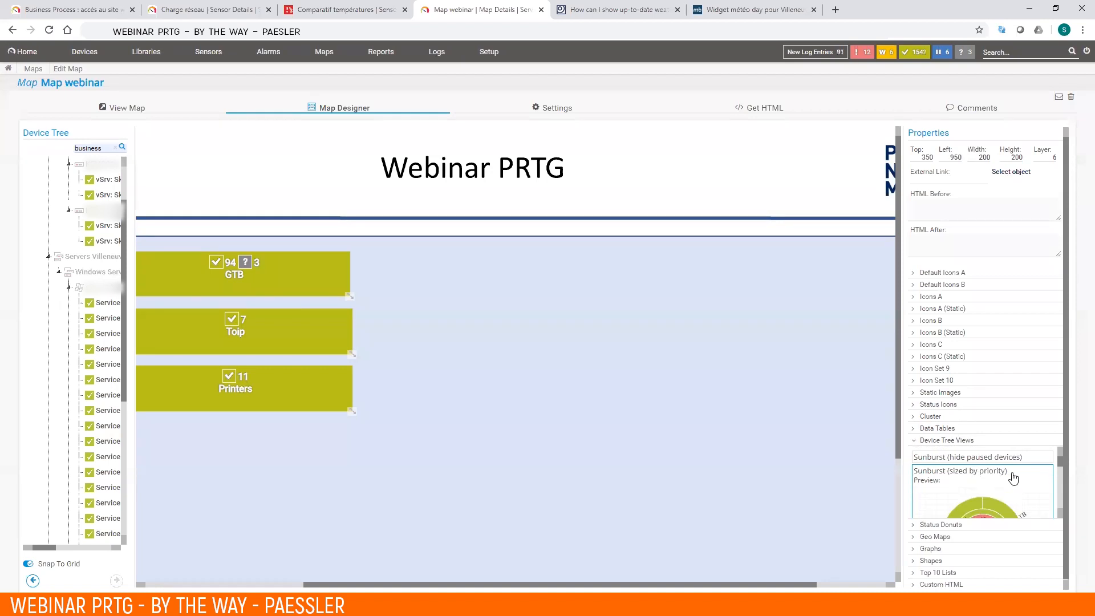
{"action": "left_click", "coordinate": [997, 459]}
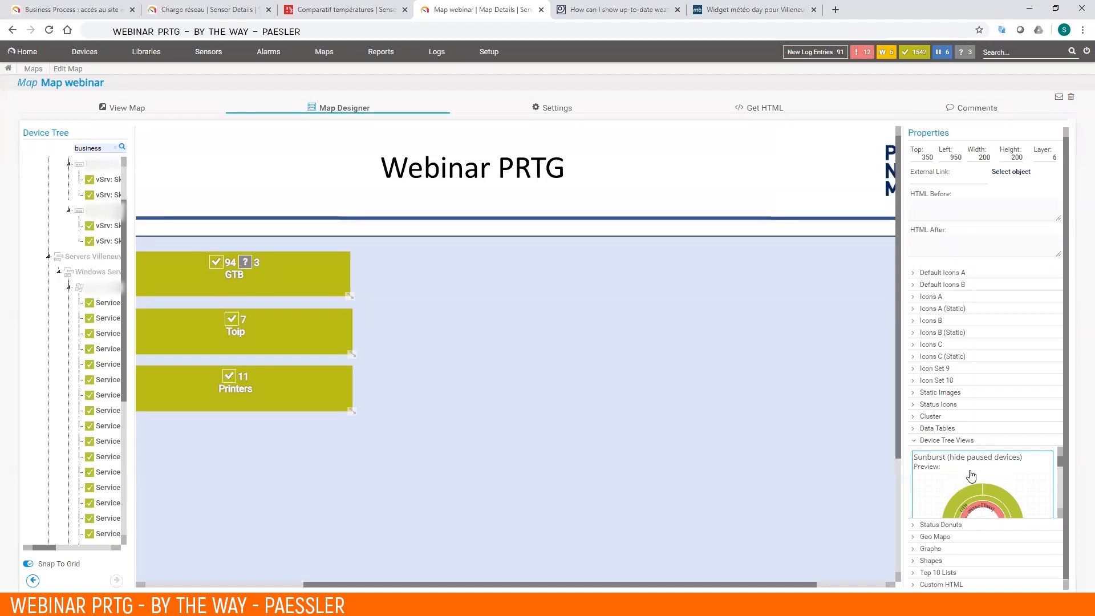
{"action": "left_click_drag", "start_coordinate": [1006, 474], "coordinate": [500, 341]}
{"action": "left_click_drag", "start_coordinate": [489, 382], "coordinate": [545, 417]}
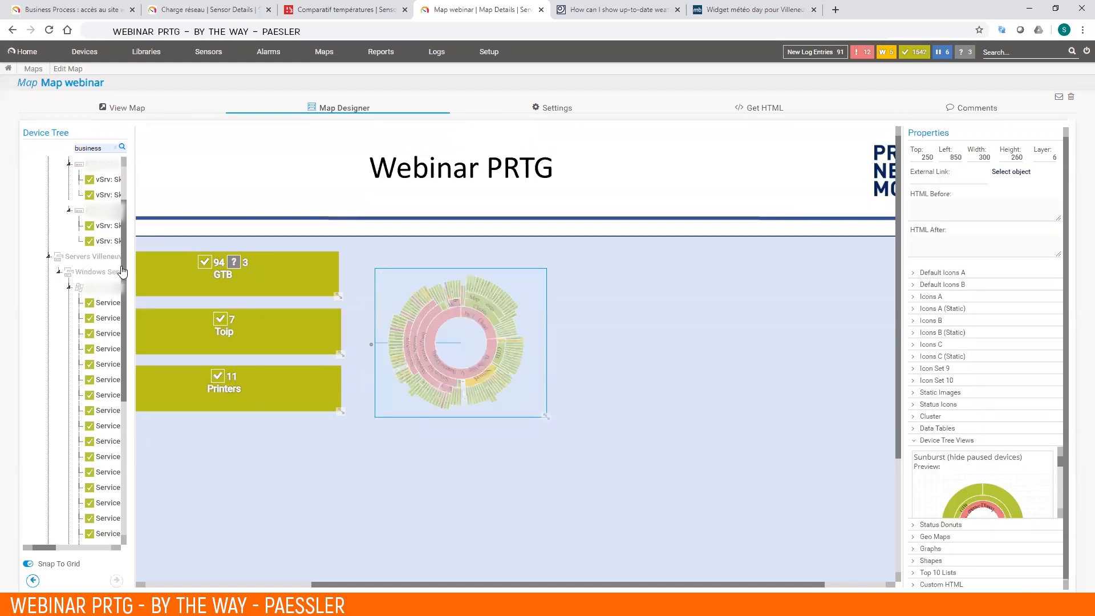
- Move the sunburst to top 220, left 850 and draw connection lines to it from the GTB, Toip and Printers bands
{"action": "left_click_drag", "start_coordinate": [125, 253], "coordinate": [490, 326]}
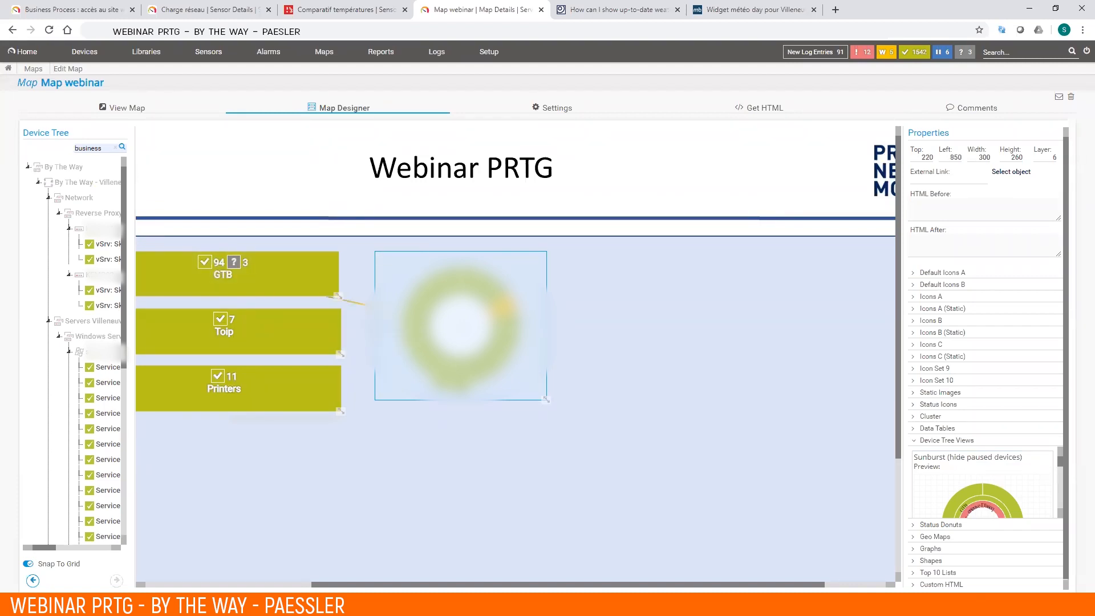
{"action": "left_click", "coordinate": [348, 354]}
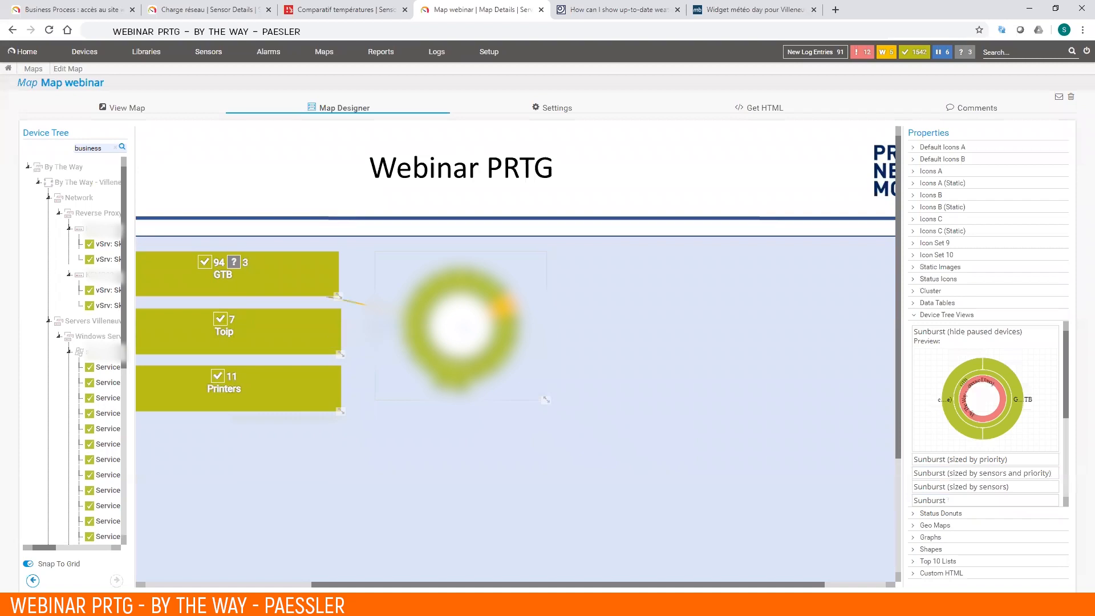
{"action": "left_click_drag", "start_coordinate": [331, 328], "coordinate": [428, 327]}
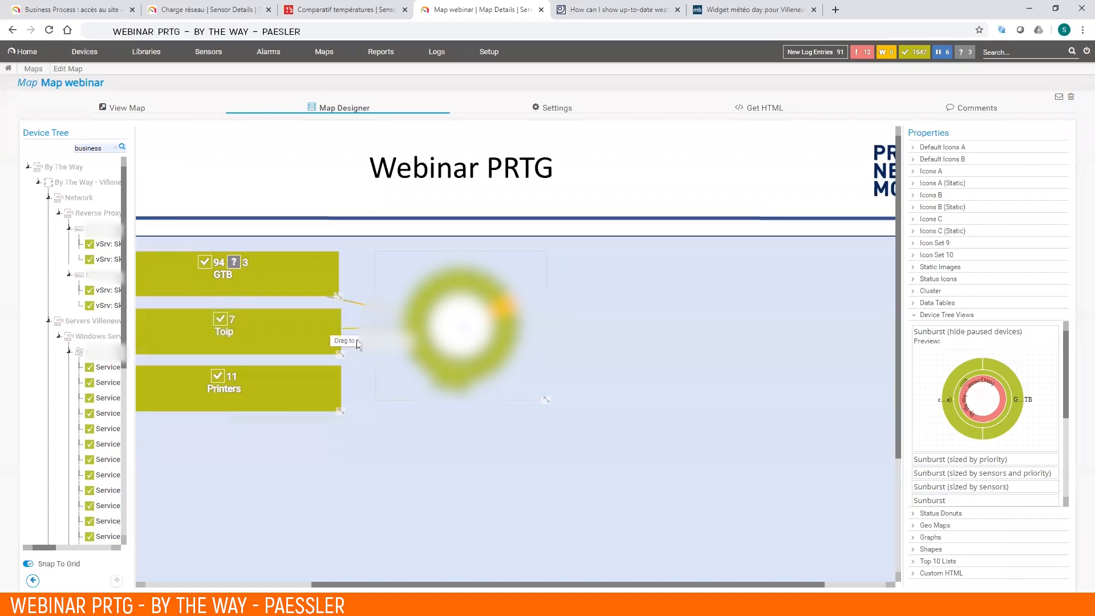
{"action": "left_click_drag", "start_coordinate": [290, 378], "coordinate": [427, 332]}
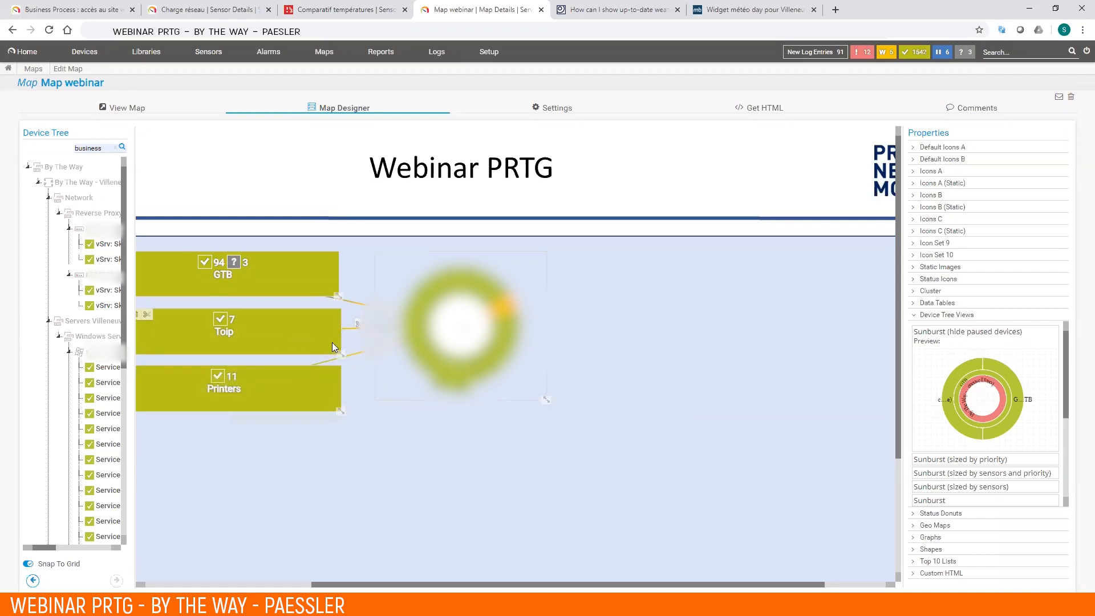
{"action": "mouse_move", "coordinate": [461, 325]}
{"action": "left_mouse_down"}
{"action": "mouse_move", "coordinate": [461, 338]}
{"action": "mouse_move", "coordinate": [461, 325]}
{"action": "left_mouse_up"}
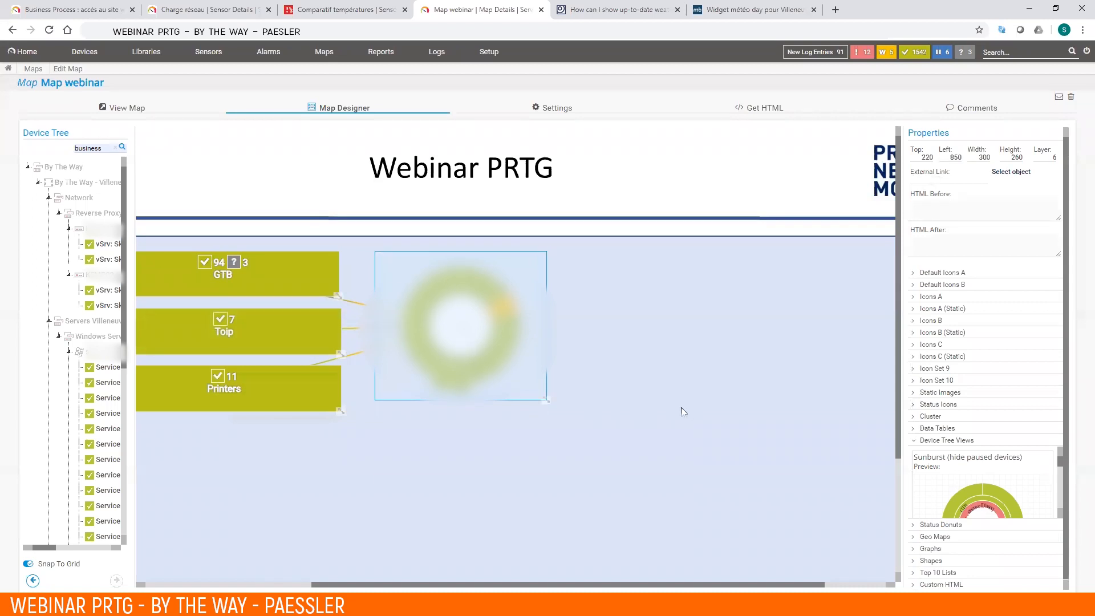
- Place a "Treemap (sized by priority)" device tree view below the Printers band, spanning the width from the bands to the sunburst
{"action": "left_click_drag", "start_coordinate": [506, 586], "coordinate": [412, 590]}
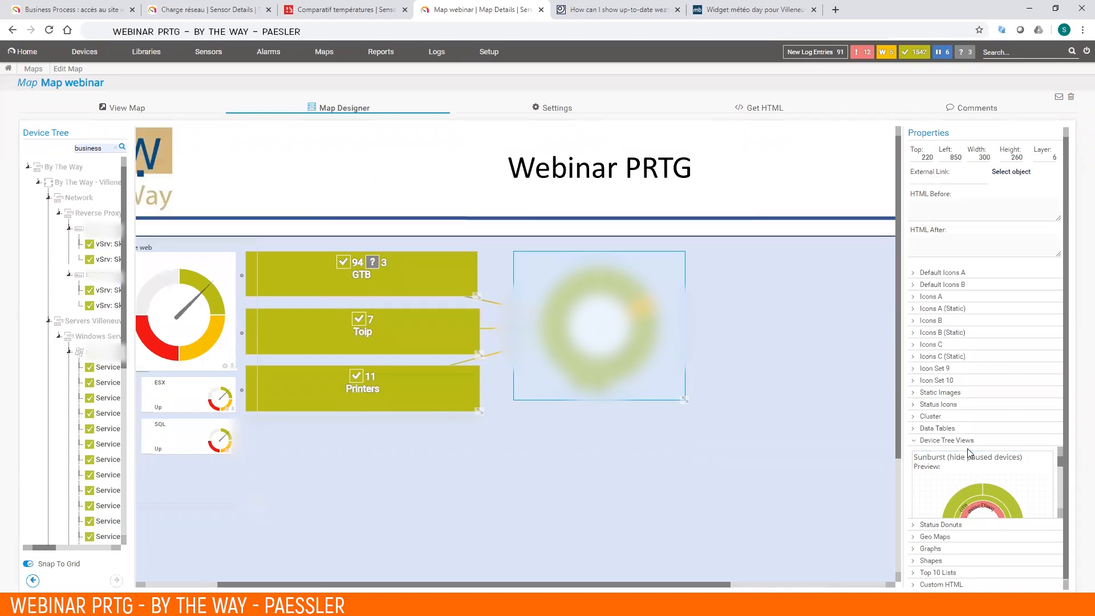
{"action": "scroll", "coordinate": [1058, 512], "scroll_direction": "down", "scroll_amount": 5}
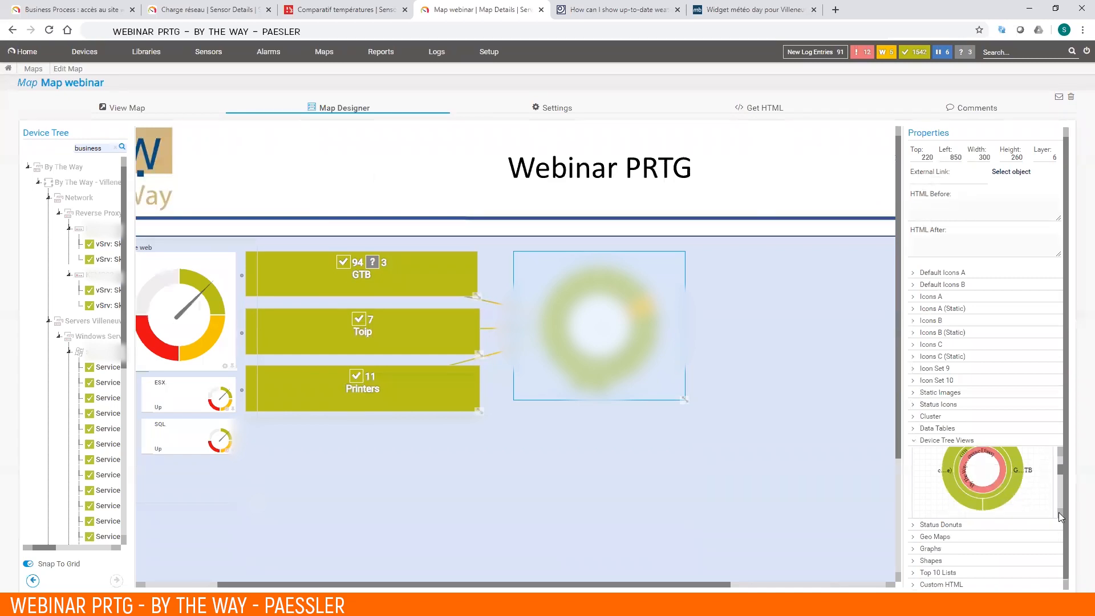
{"action": "mouse_move", "coordinate": [979, 485]}
{"action": "left_click_drag", "start_coordinate": [978, 484], "coordinate": [344, 452]}
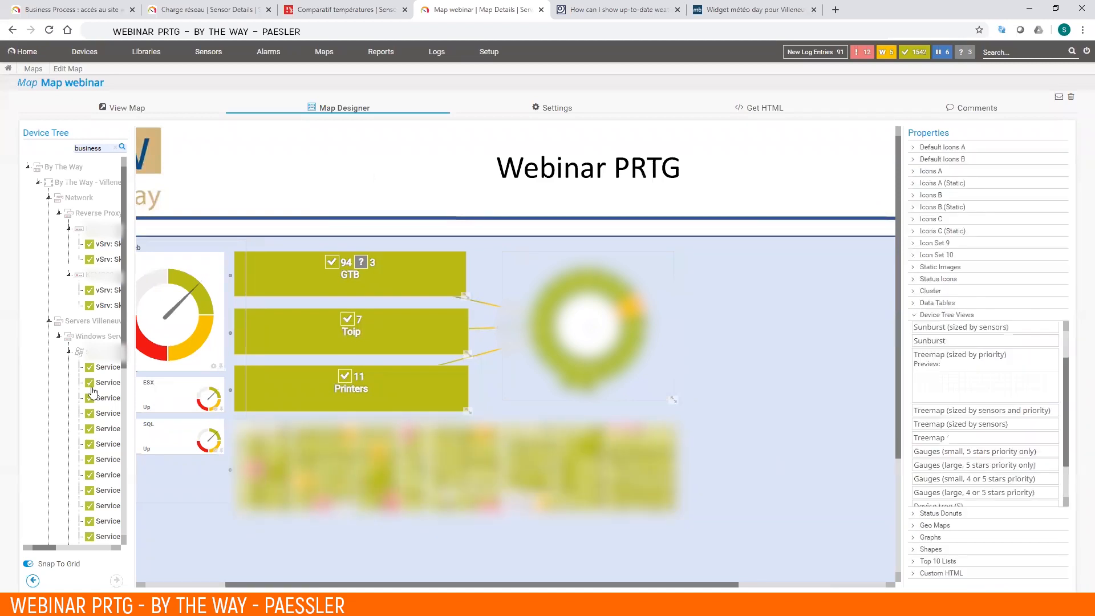
- Clear the device tree search, collapse the GTB, Toip and Printers groups, and link the treemap to an item from the Servers group
{"action": "left_click", "coordinate": [48, 197]}
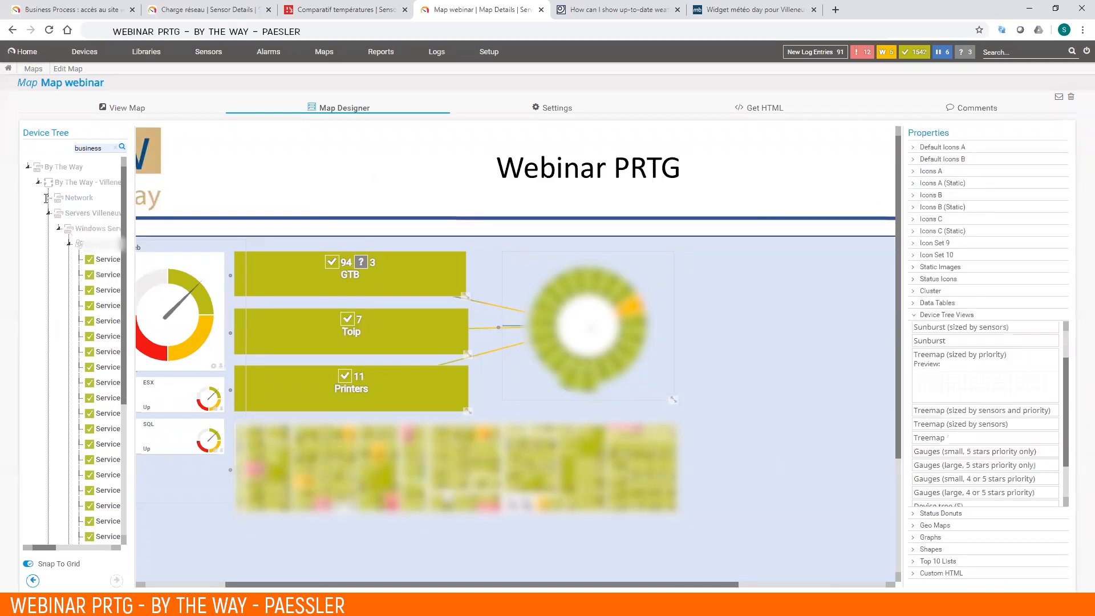
{"action": "left_click", "coordinate": [115, 148]}
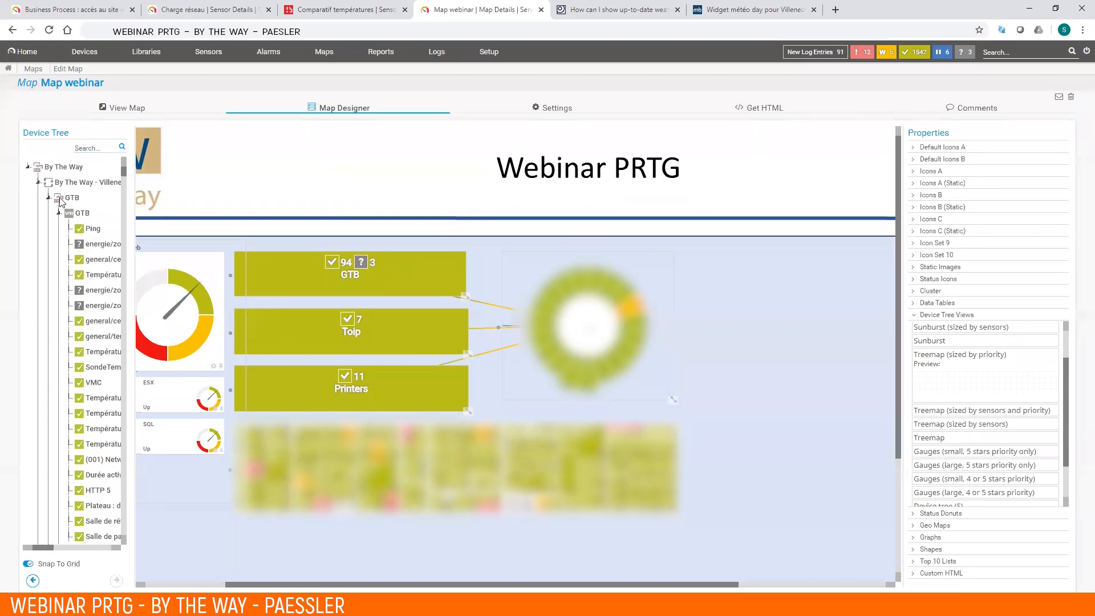
{"action": "left_click", "coordinate": [49, 197]}
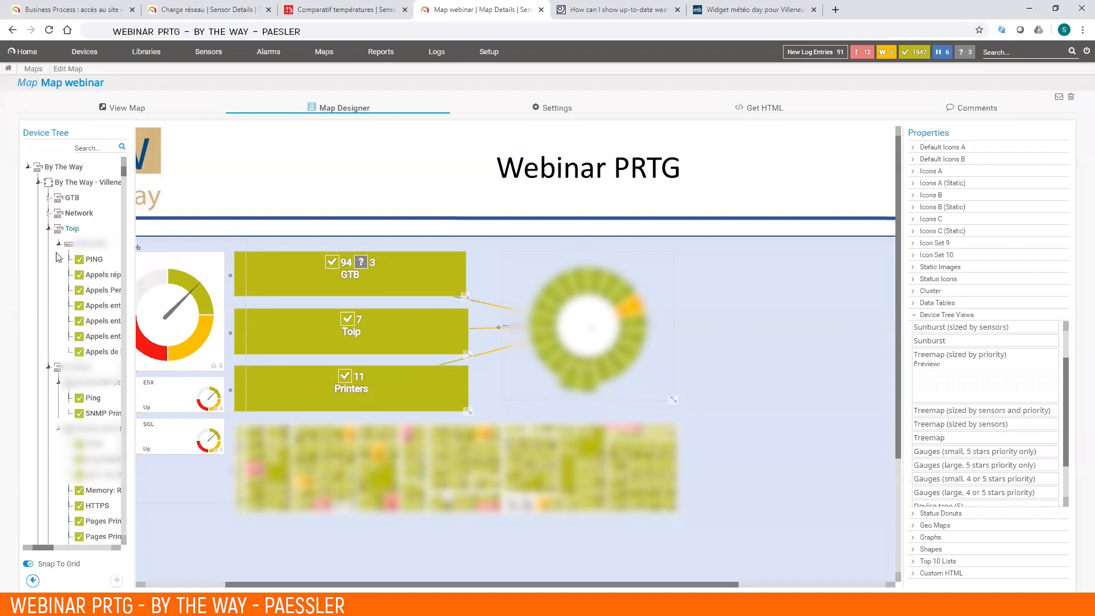
{"action": "left_click", "coordinate": [48, 229]}
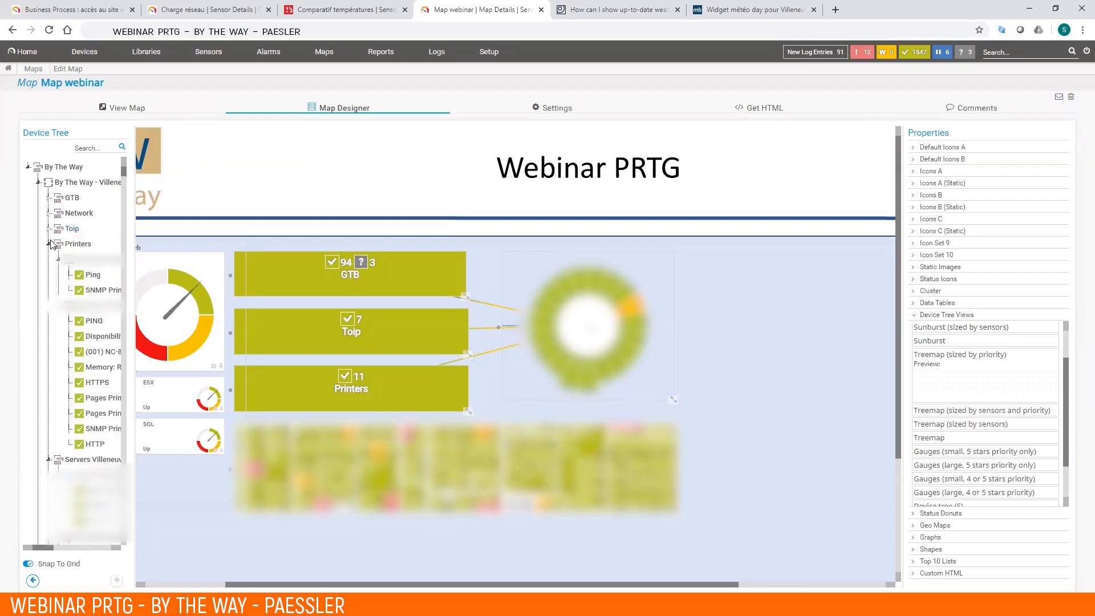
{"action": "left_click", "coordinate": [51, 244]}
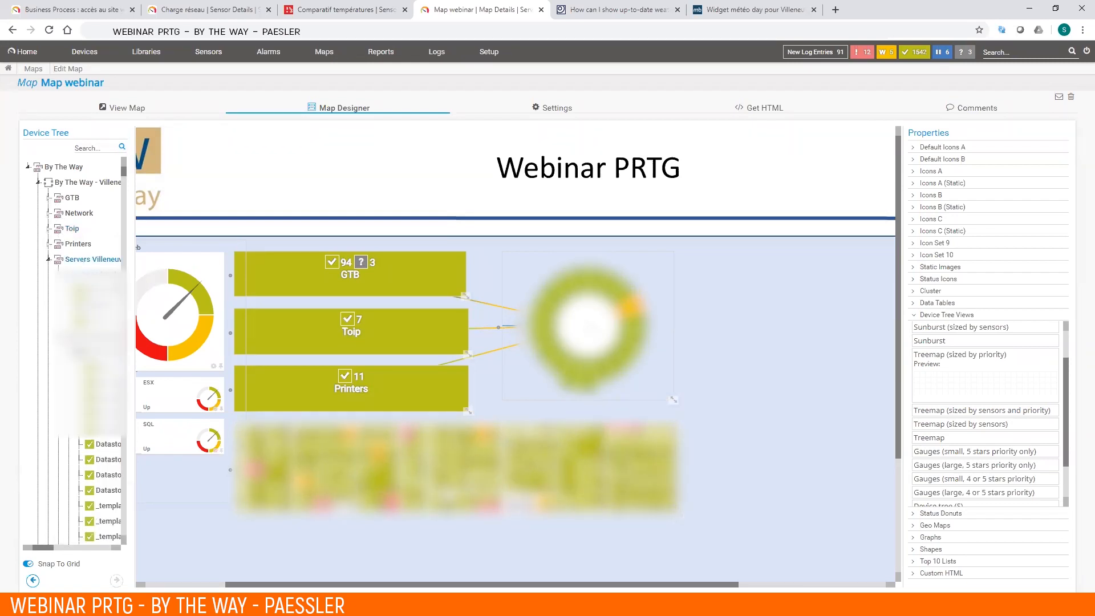
{"action": "left_click_drag", "start_coordinate": [98, 336], "coordinate": [566, 477]}
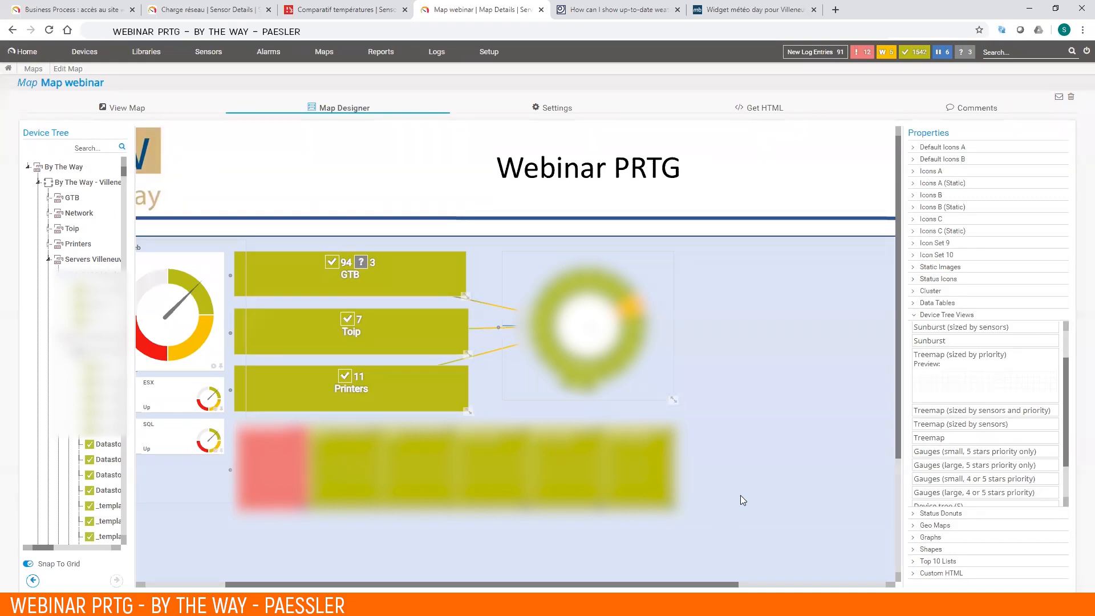
{"action": "scroll", "coordinate": [740, 500], "scroll_direction": "down", "scroll_amount": 3}
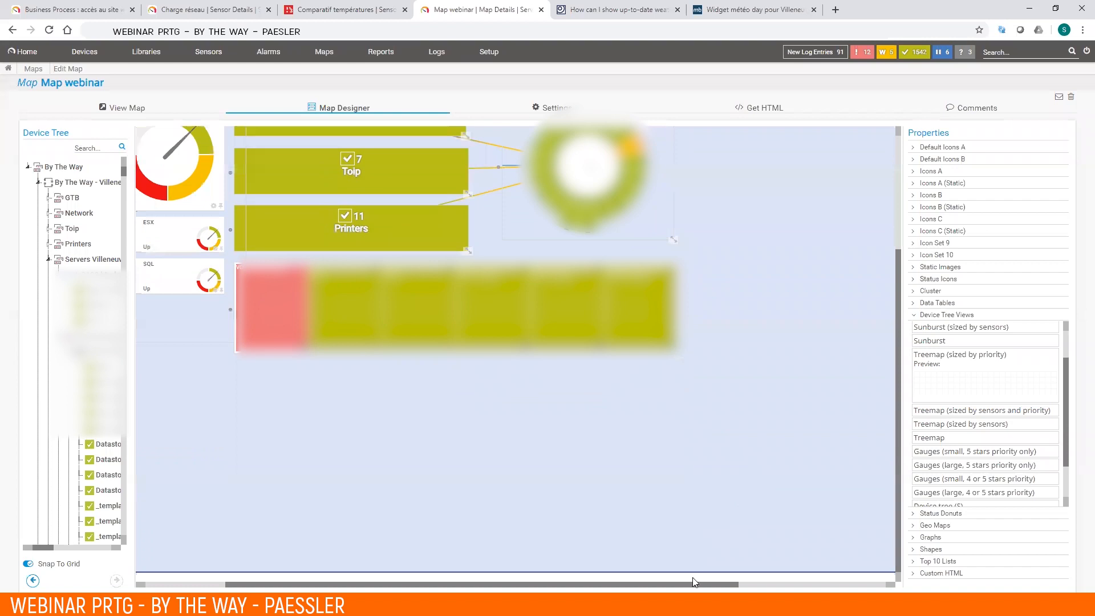
{"action": "left_click_drag", "start_coordinate": [676, 584], "coordinate": [596, 585]}
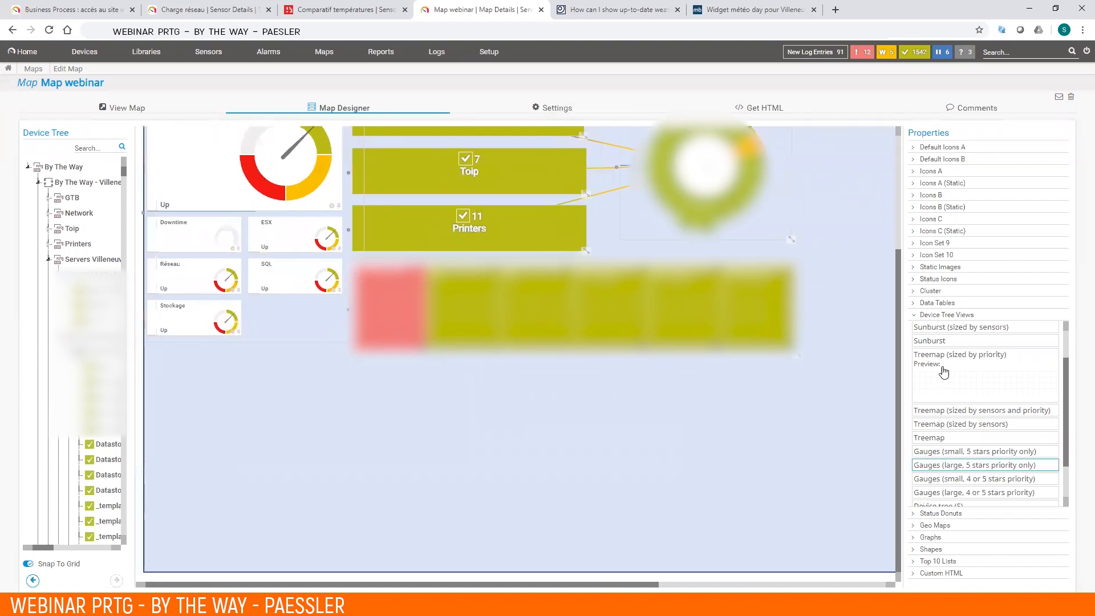
{"action": "left_click", "coordinate": [948, 317]}
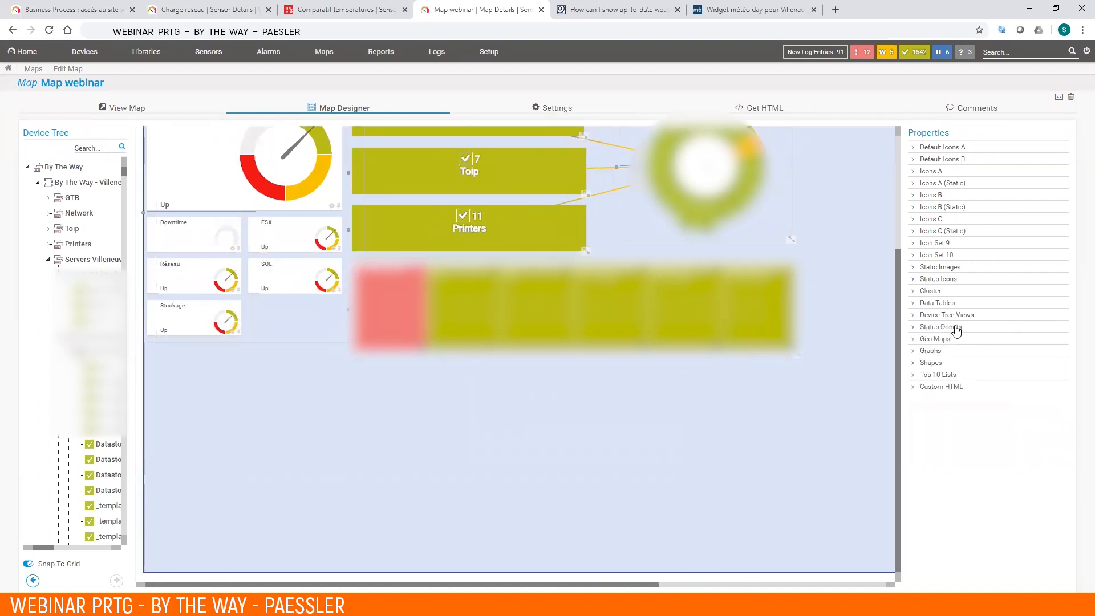
{"action": "left_click", "coordinate": [958, 314]}
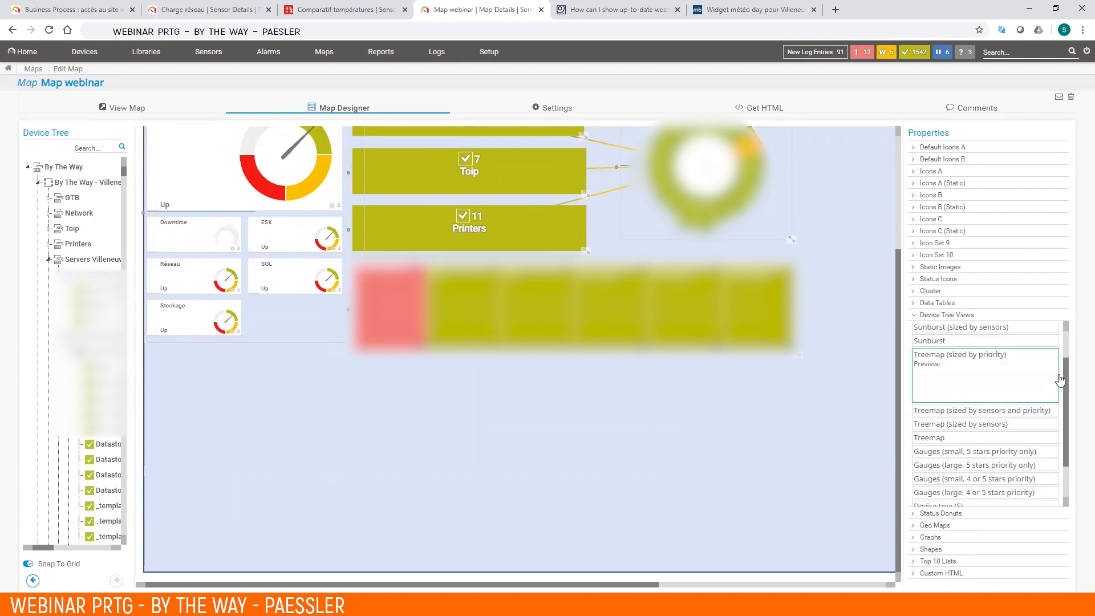
{"action": "left_click_drag", "start_coordinate": [1064, 380], "coordinate": [1068, 439]}
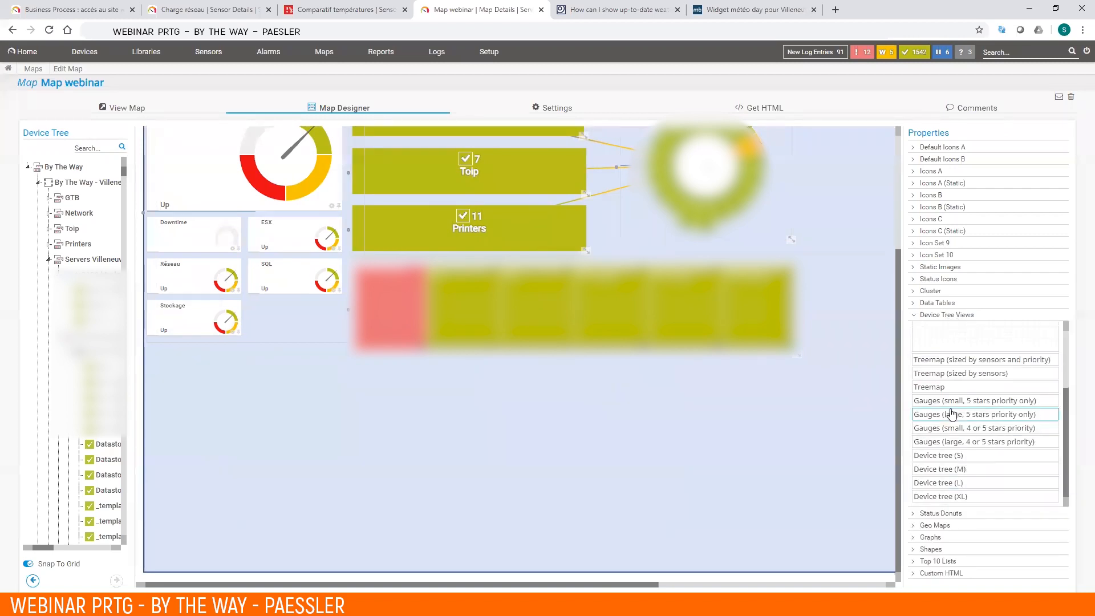
{"action": "left_click", "coordinate": [956, 316]}
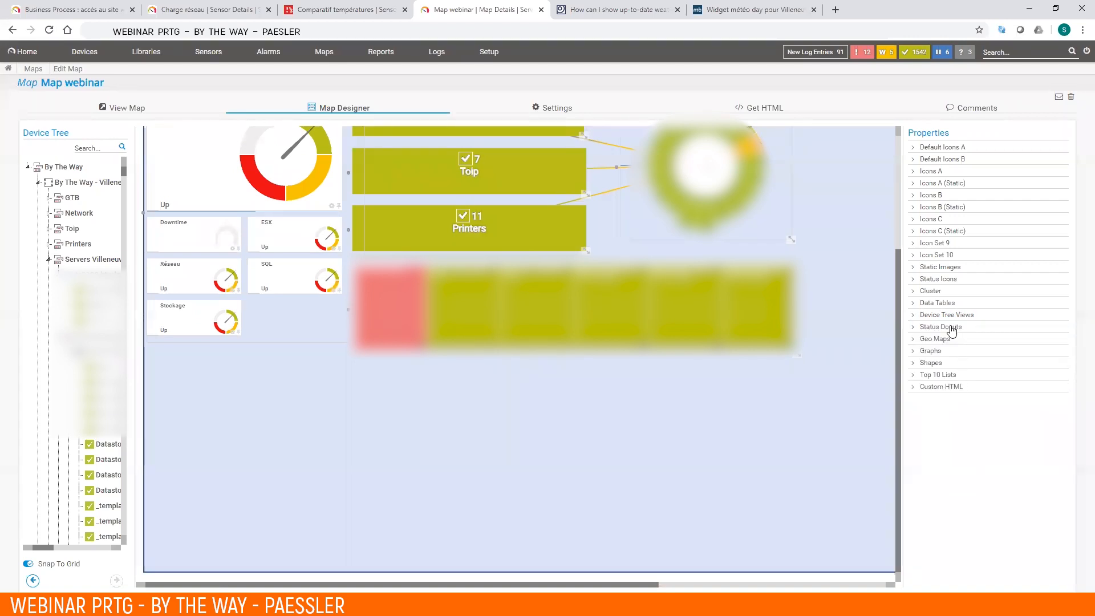
- Place an "Alarms (light text)" status donut in the empty map area beside the treemap at top 460, left 1260
{"action": "left_click", "coordinate": [955, 329]}
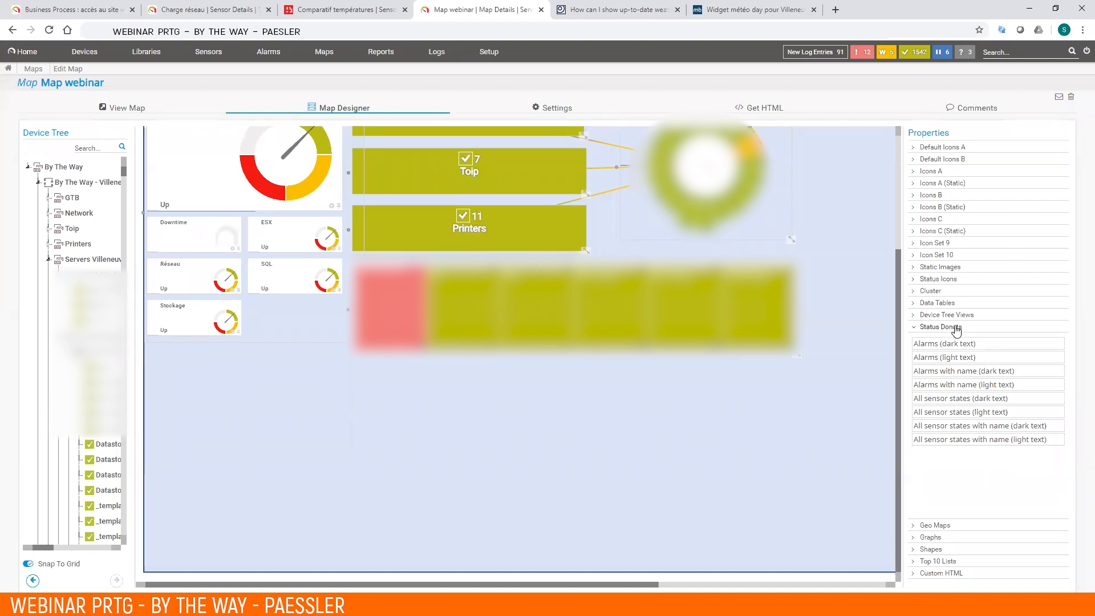
{"action": "left_click", "coordinate": [1008, 363]}
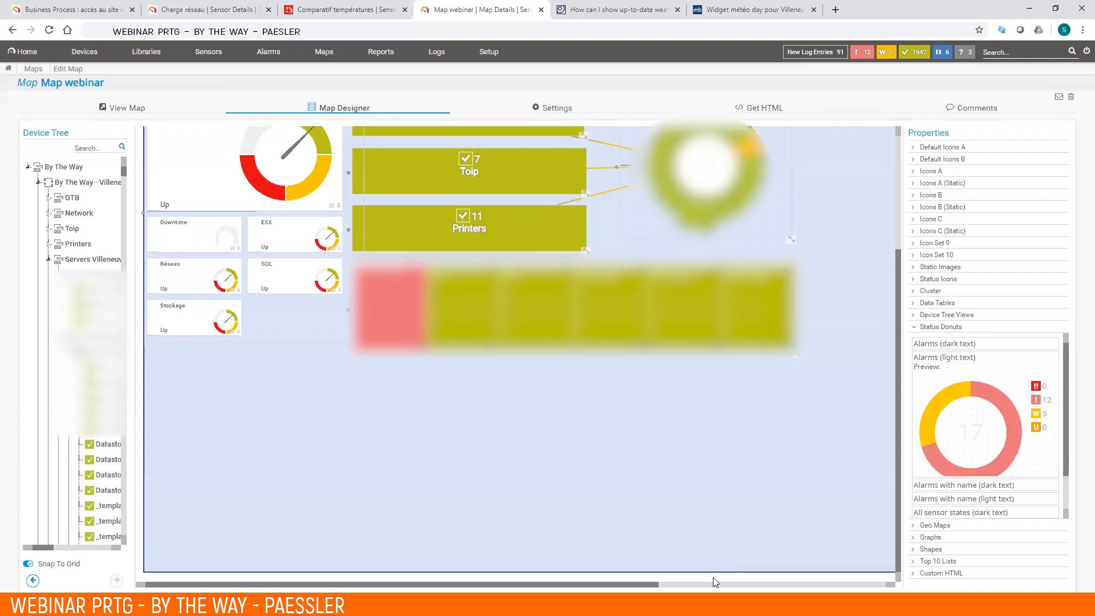
{"action": "mouse_move", "coordinate": [556, 584]}
{"action": "left_mouse_down"}
{"action": "mouse_move", "coordinate": [678, 584]}
{"action": "mouse_move", "coordinate": [553, 583]}
{"action": "left_mouse_up"}
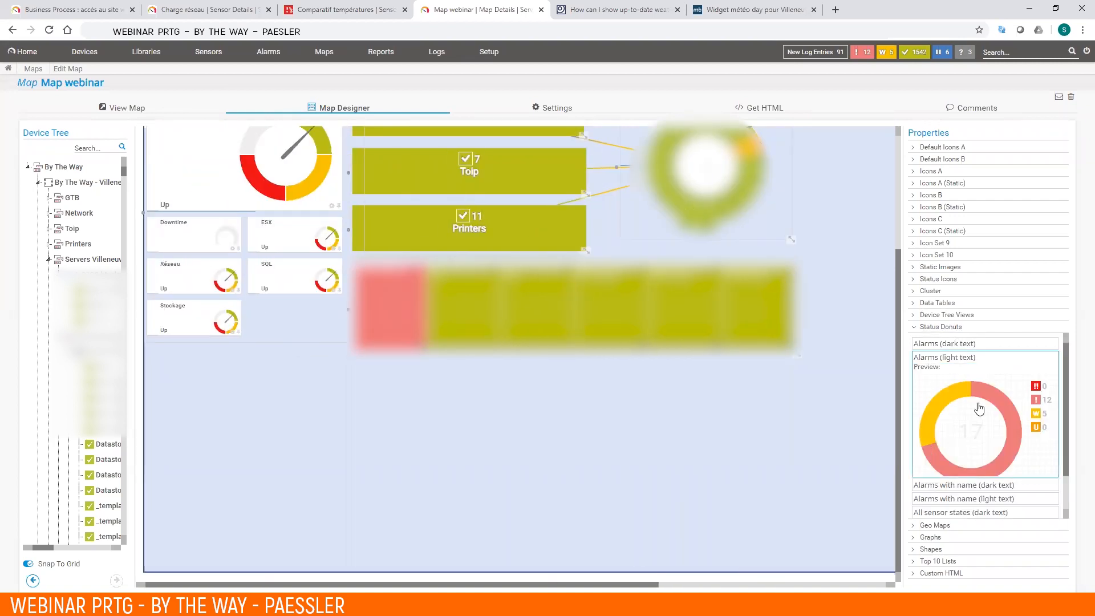
{"action": "left_click_drag", "start_coordinate": [992, 399], "coordinate": [741, 451]}
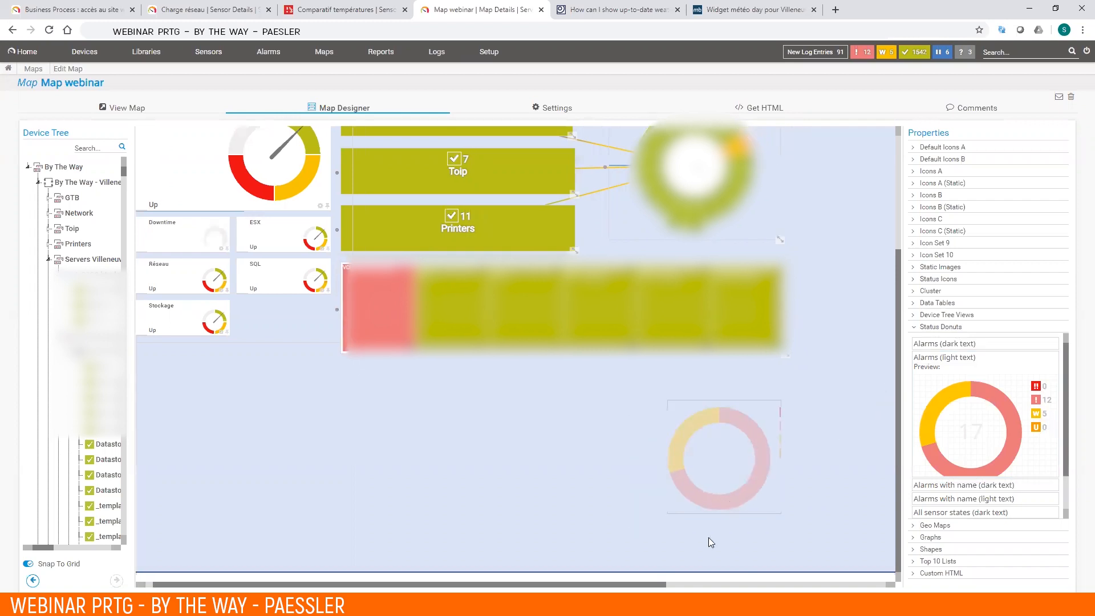
{"action": "left_click_drag", "start_coordinate": [649, 590], "coordinate": [802, 590]}
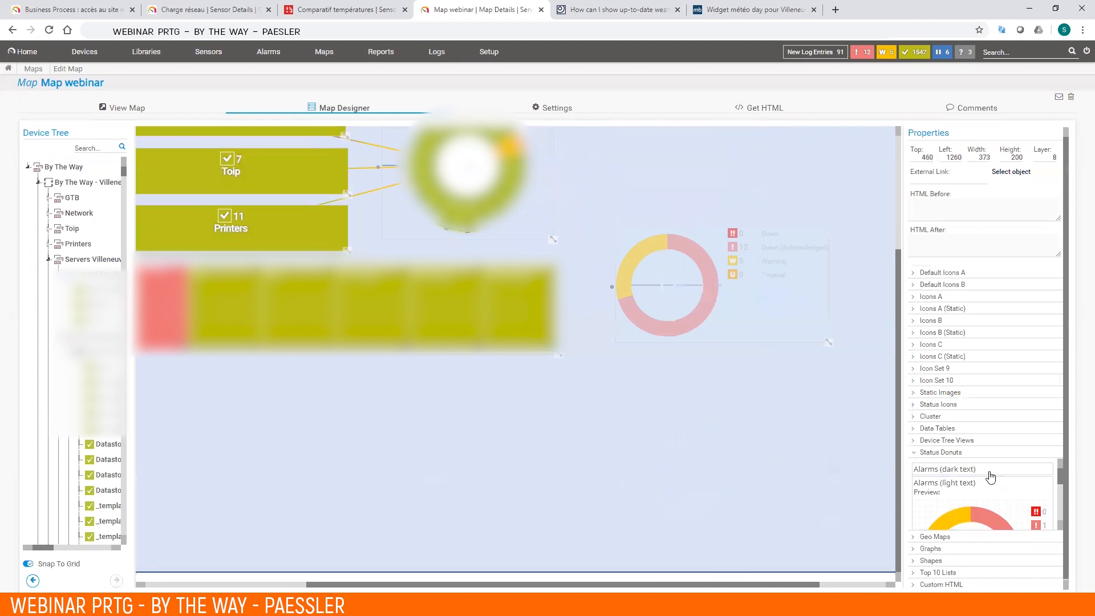
- Try out the "All sensor states (dark text)" donut beside the sunburst at top 250, left 1210 and delete it
{"action": "scroll", "coordinate": [970, 476], "scroll_direction": "down", "scroll_amount": 3}
{"action": "left_click_drag", "start_coordinate": [978, 500], "coordinate": [677, 284]}
{"action": "mouse_move", "coordinate": [692, 339]}
{"action": "left_mouse_down"}
{"action": "mouse_move", "coordinate": [695, 375]}
{"action": "mouse_move", "coordinate": [683, 324]}
{"action": "left_mouse_up"}
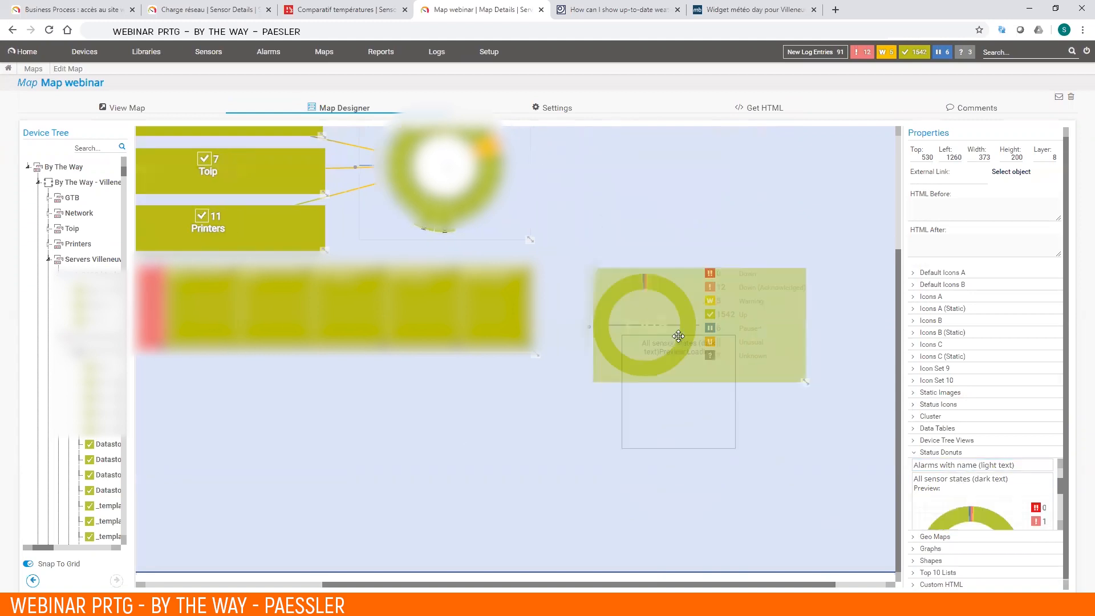
{"action": "left_click", "coordinate": [671, 424]}
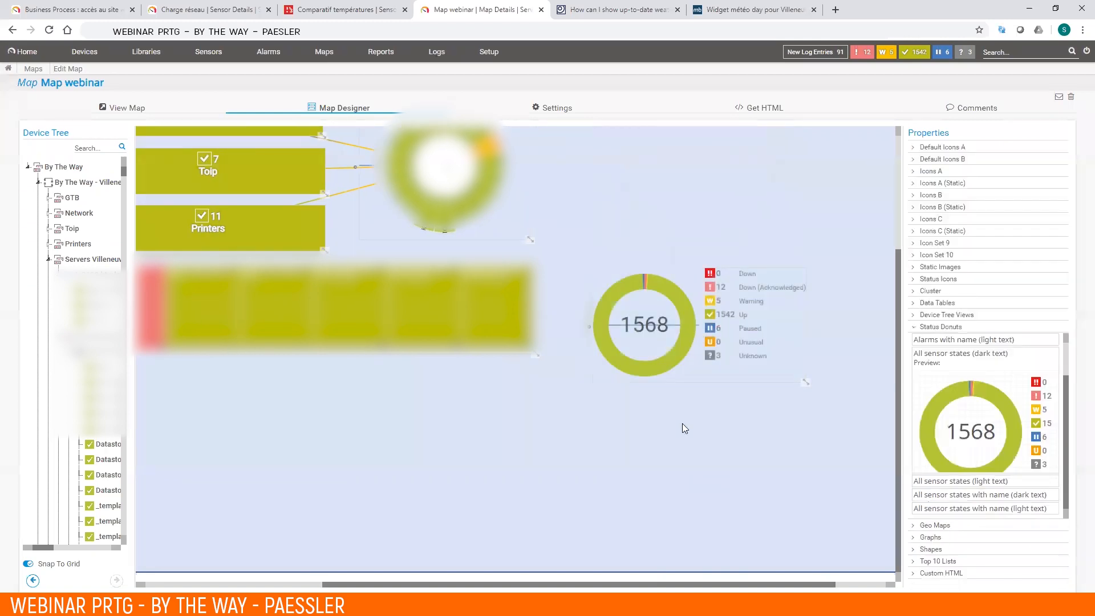
{"action": "left_click_drag", "start_coordinate": [694, 353], "coordinate": [665, 191]}
{"action": "scroll", "coordinate": [716, 430], "scroll_direction": "up", "scroll_amount": 3}
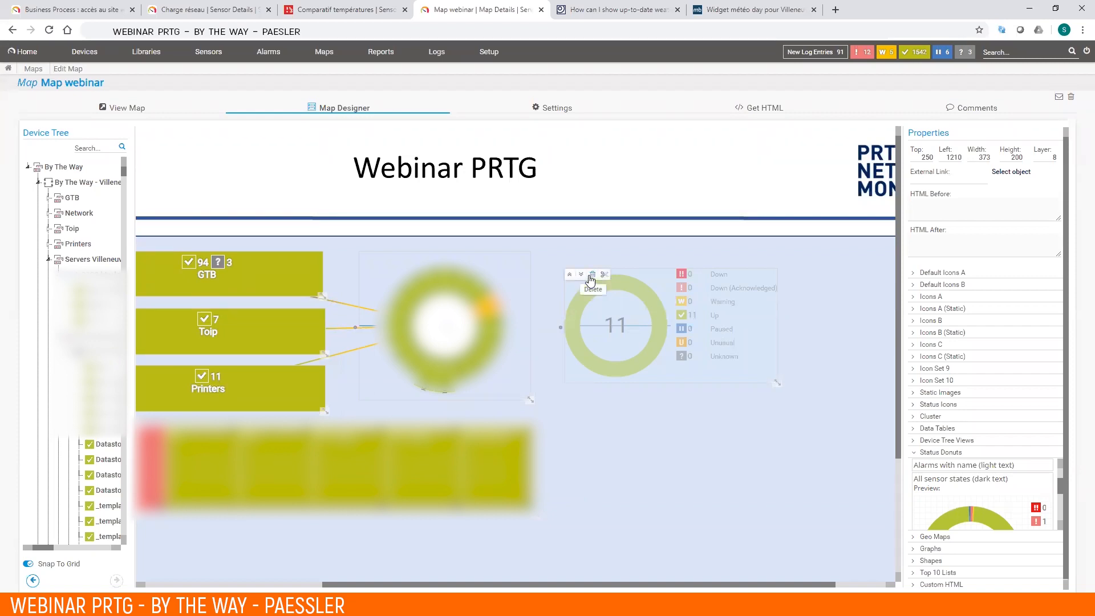
{"action": "left_click", "coordinate": [592, 275]}
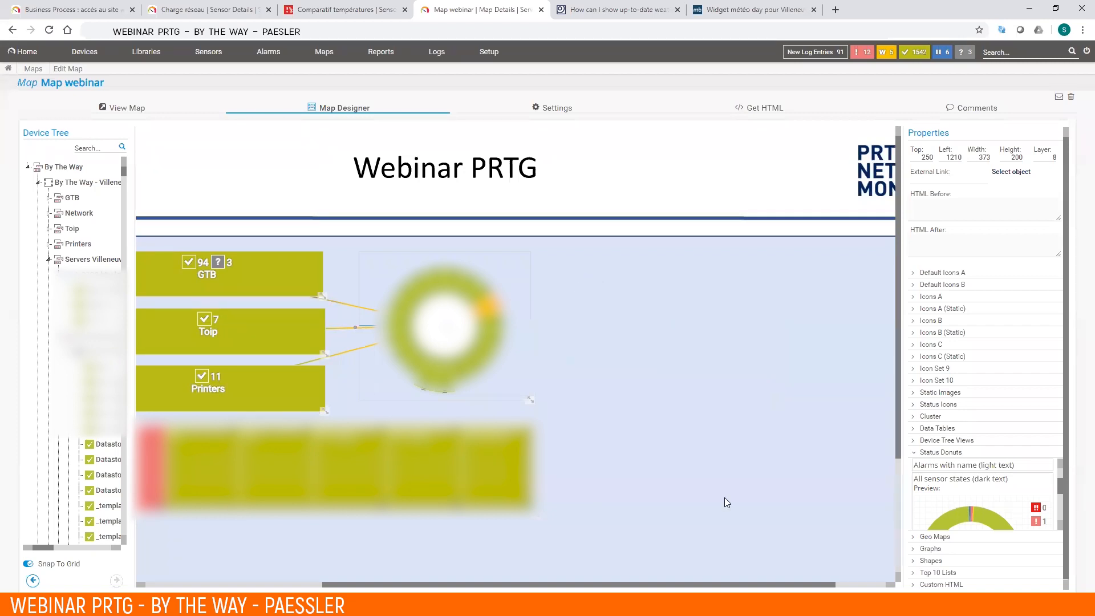
- Add an "Alarms (small)" data table beside the sunburst at top 280, left 1280 and widen it to 590
{"action": "left_click", "coordinate": [960, 453]}
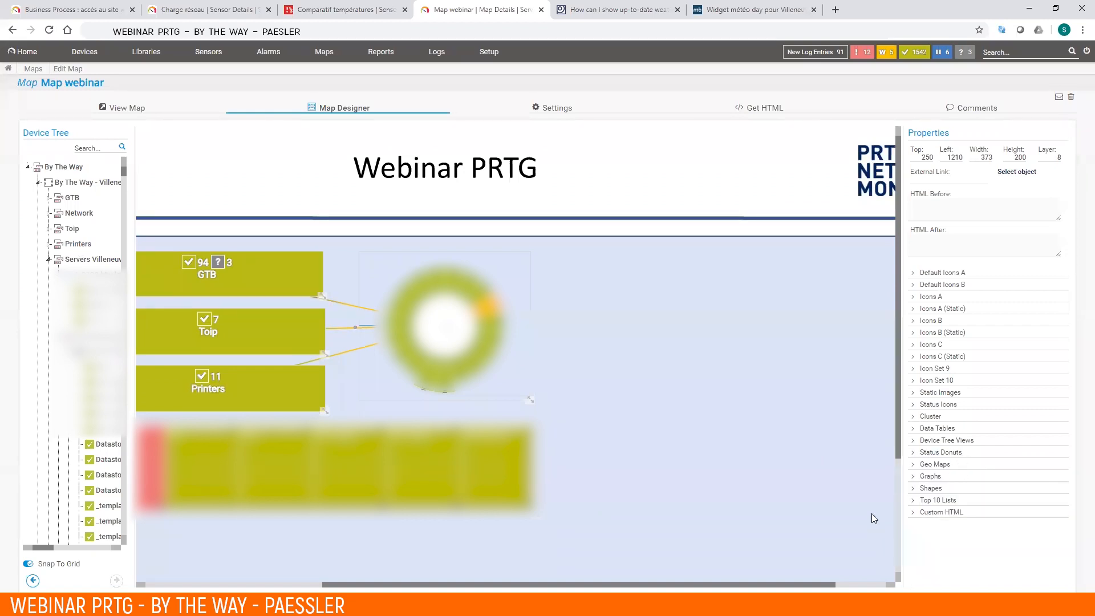
{"action": "left_click", "coordinate": [937, 429]}
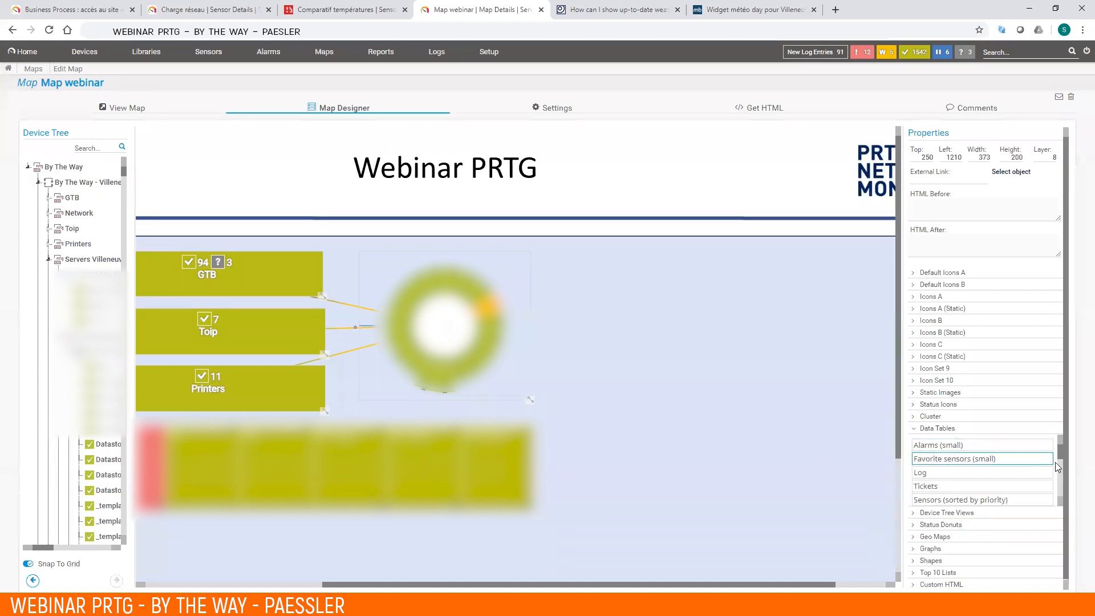
{"action": "mouse_move", "coordinate": [960, 452]}
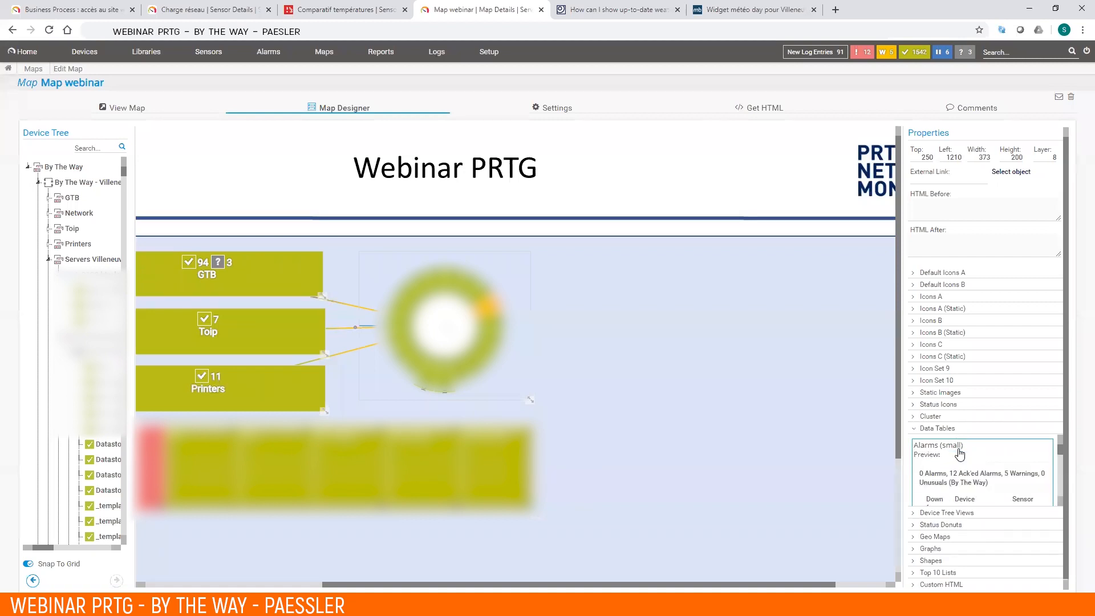
{"action": "left_click_drag", "start_coordinate": [960, 453], "coordinate": [668, 291]}
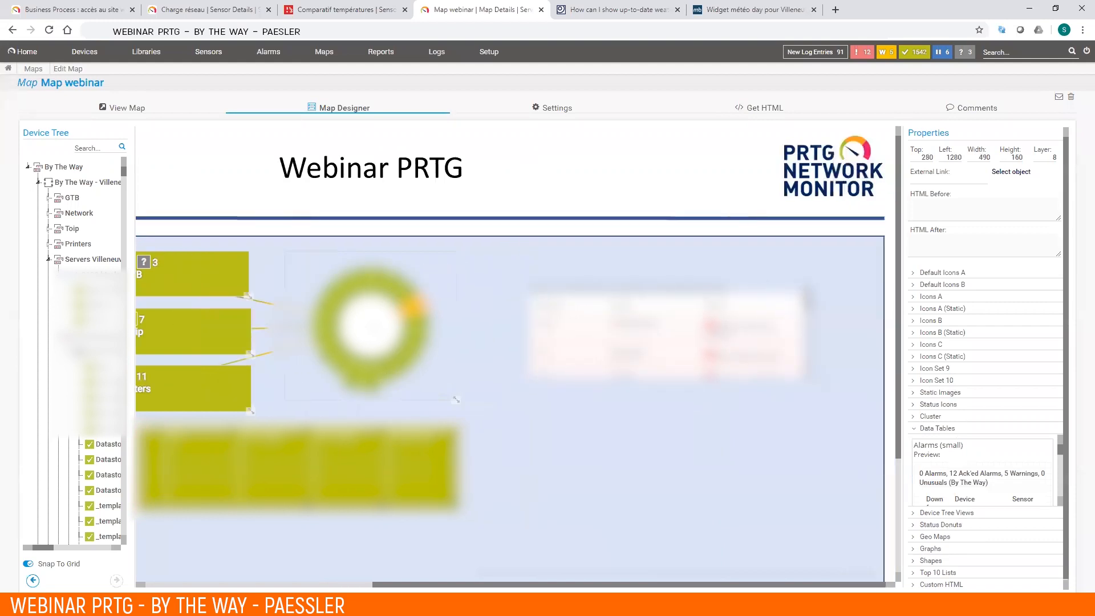
{"action": "left_click_drag", "start_coordinate": [845, 372], "coordinate": [867, 378]}
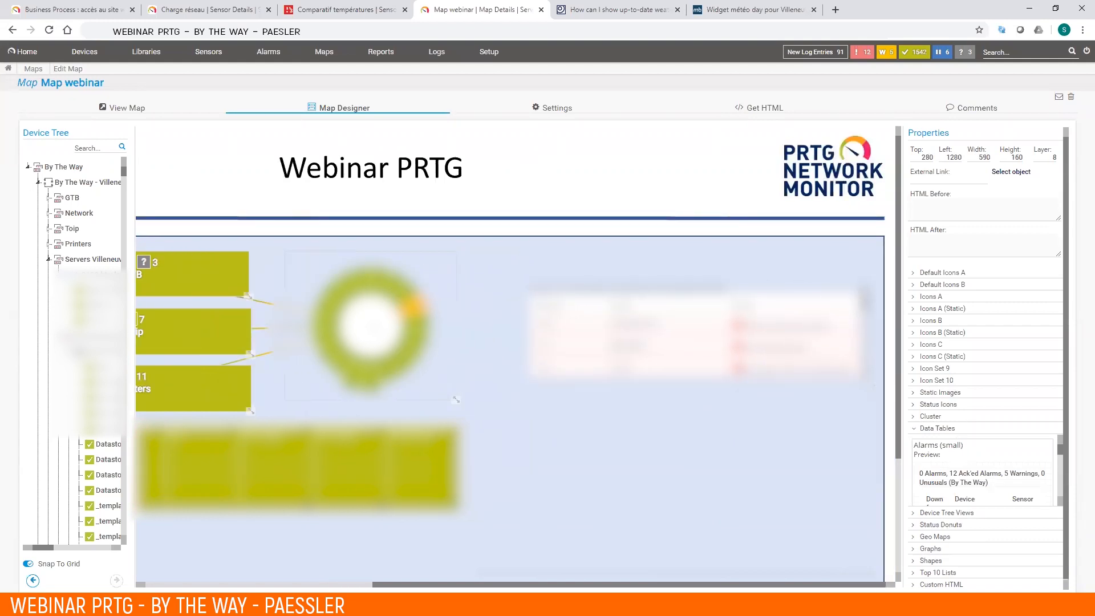
{"action": "left_click", "coordinate": [491, 368]}
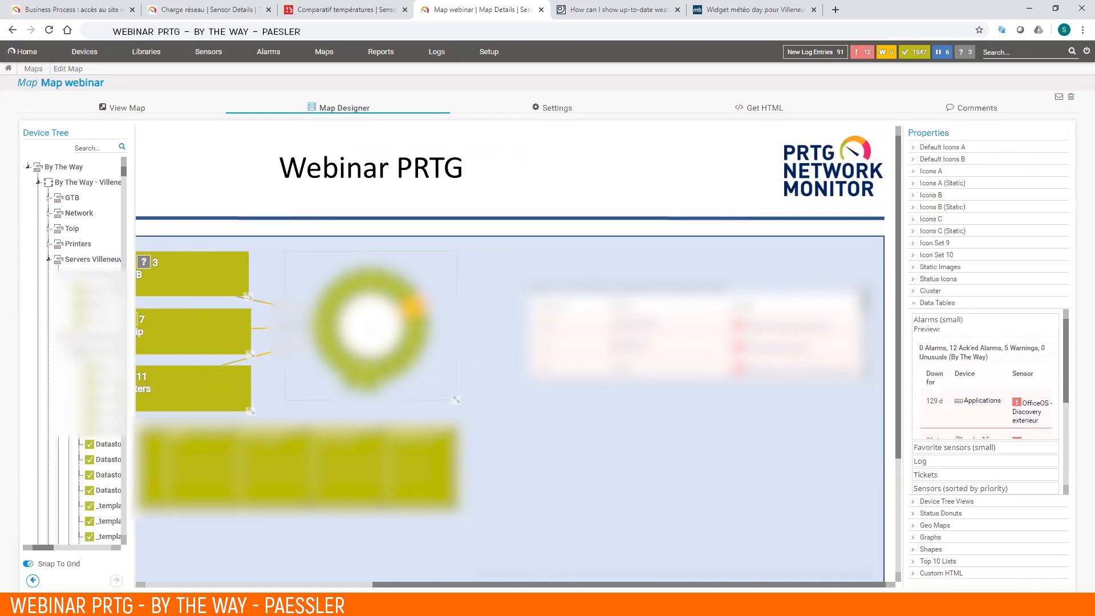
- Move the alarms table below the sensor gauges and the treemap, to top 700, left 20
{"action": "left_click", "coordinate": [693, 336]}
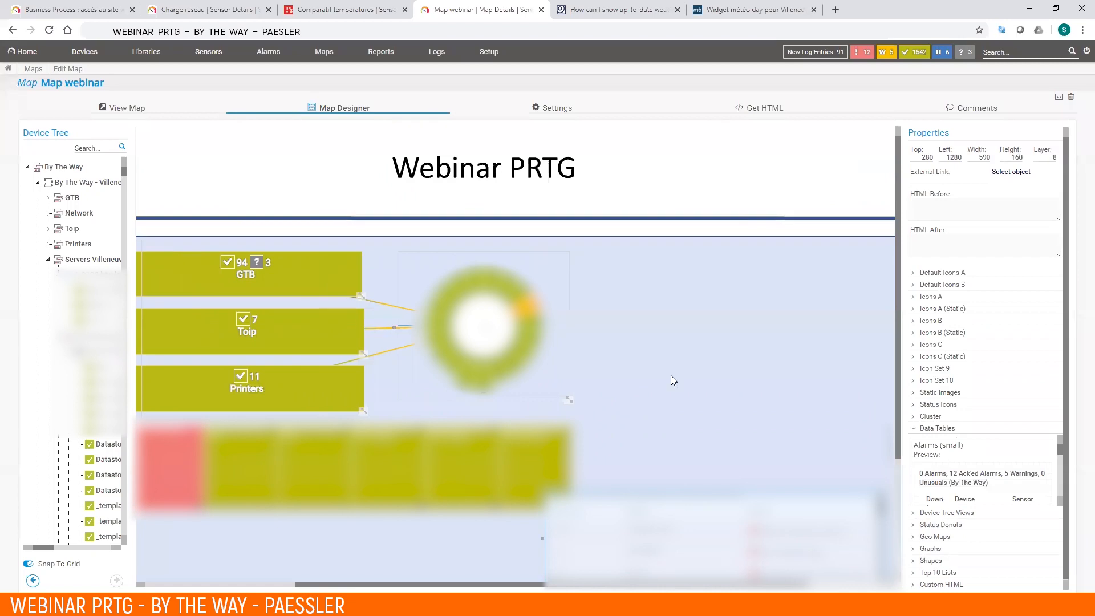
{"action": "scroll", "coordinate": [738, 536], "scroll_direction": "down", "scroll_amount": 3}
{"action": "left_click_drag", "start_coordinate": [738, 385], "coordinate": [310, 458]}
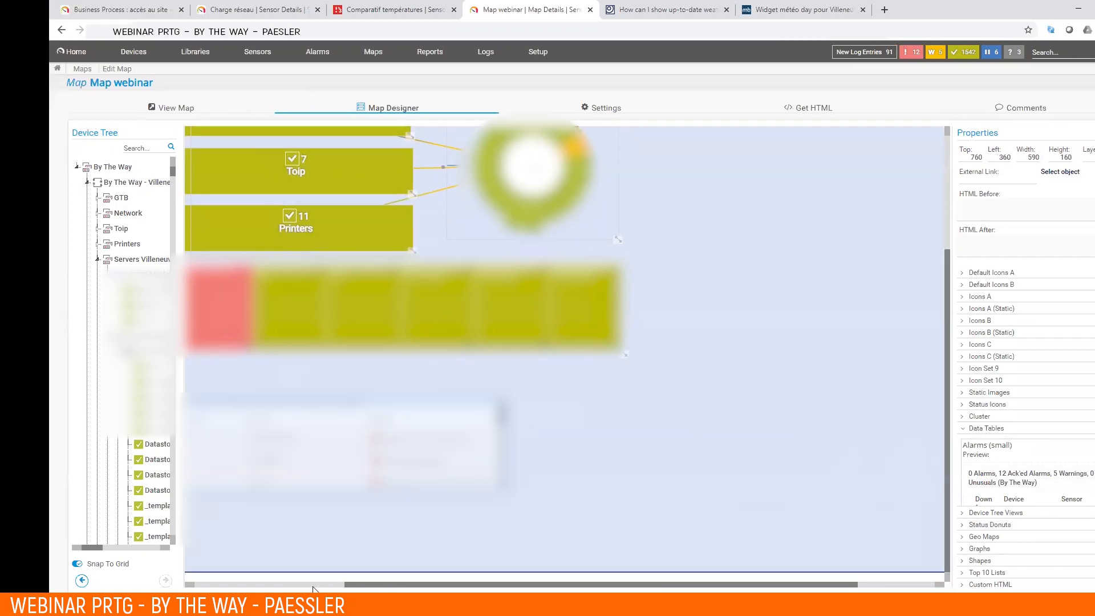
{"action": "left_click", "coordinate": [295, 586]}
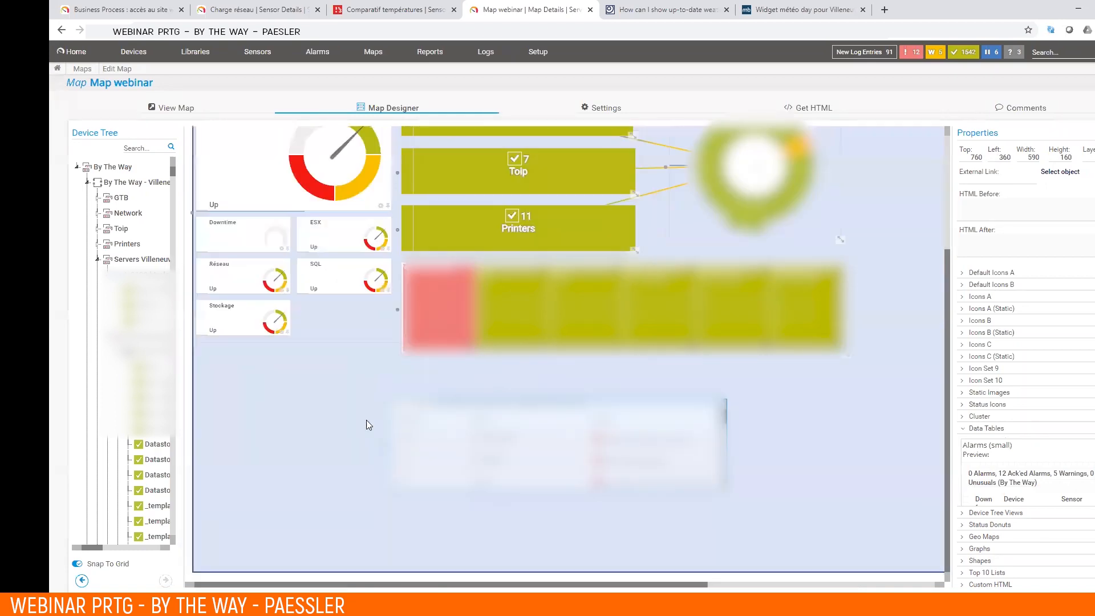
{"action": "left_click_drag", "start_coordinate": [419, 432], "coordinate": [225, 398]}
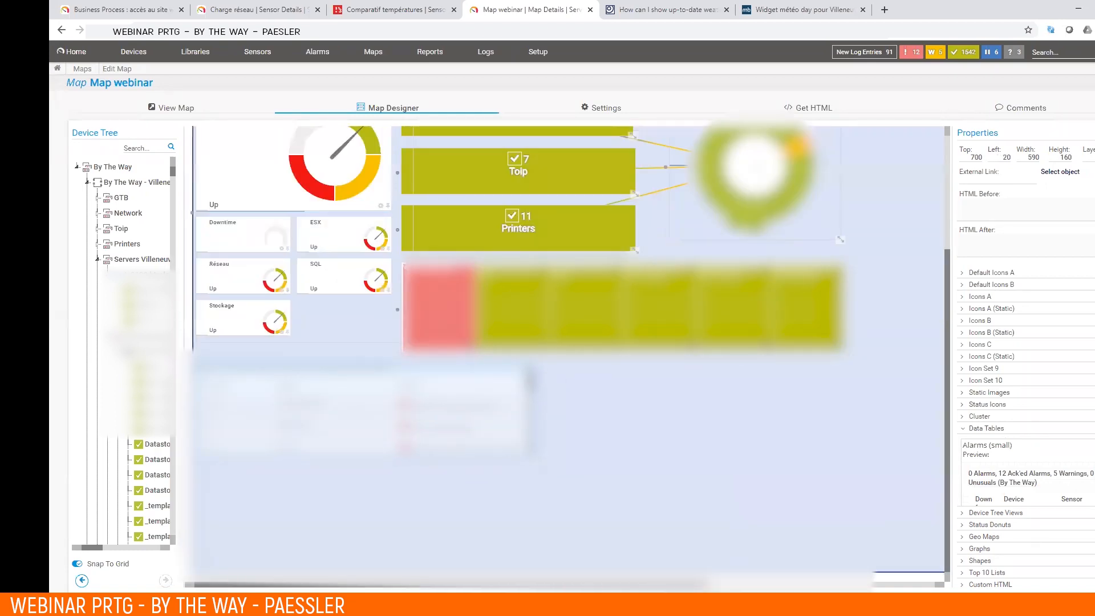
- Resize the alarms table to 1140 wide by 340 high so it spans the gauges and the treemap
{"action": "left_click_drag", "start_coordinate": [536, 458], "coordinate": [564, 572]}
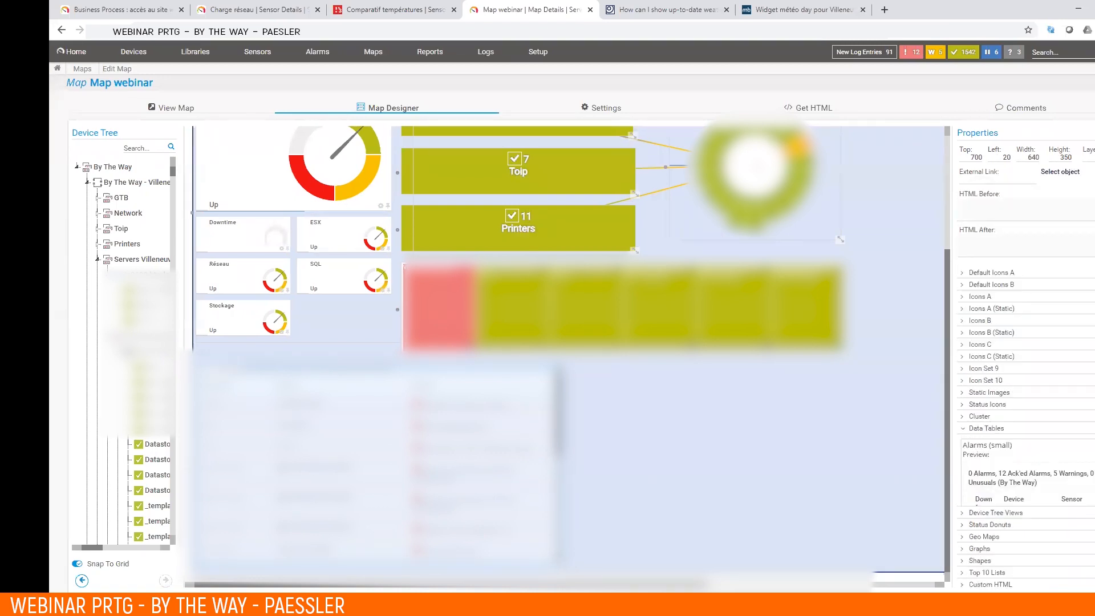
{"action": "left_click_drag", "start_coordinate": [561, 567], "coordinate": [849, 567]}
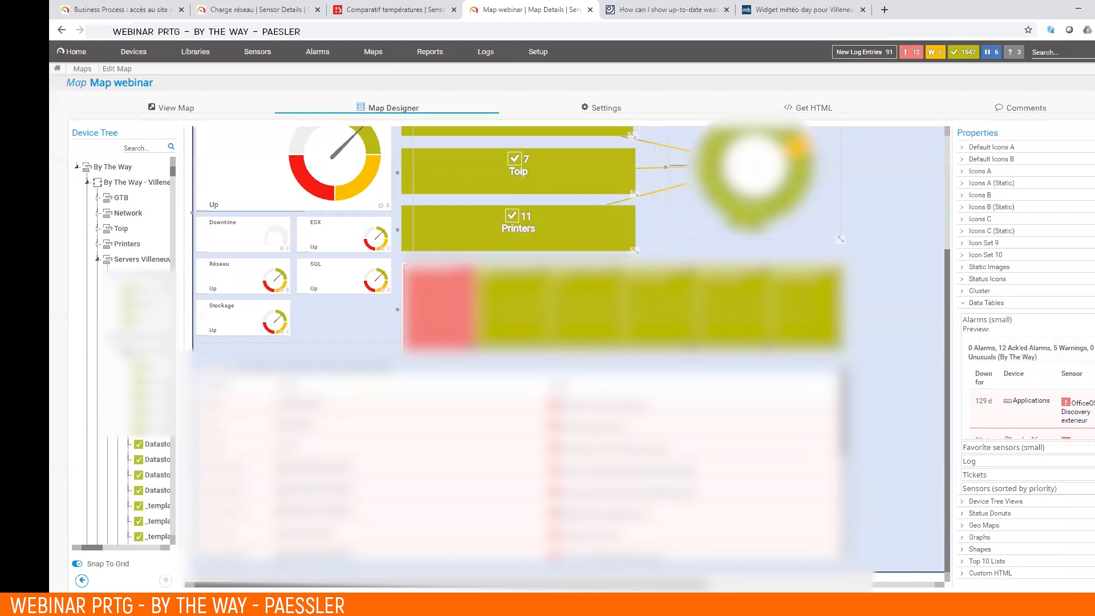
{"action": "left_click", "coordinate": [517, 465]}
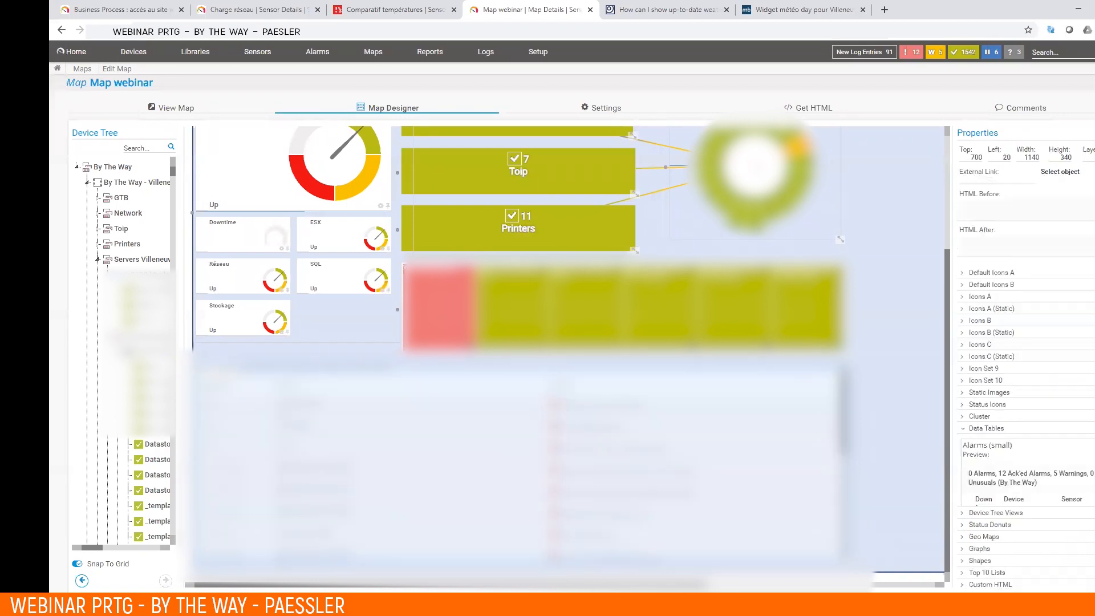
{"action": "left_click", "coordinate": [904, 395]}
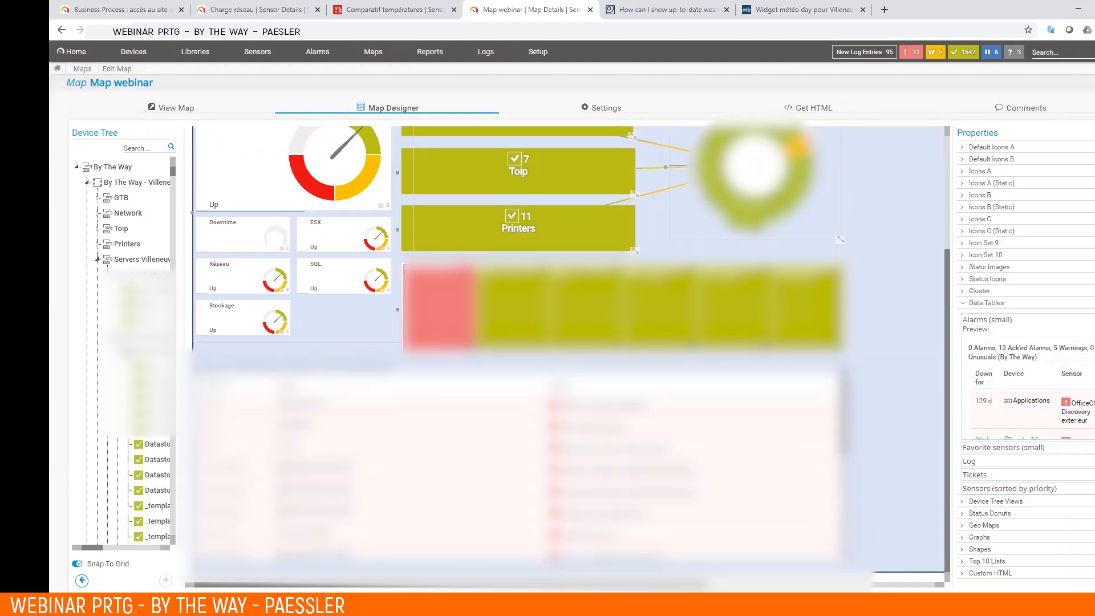
- Add the bearded architect's static image beside the sunburst, at top 230, left 1230
{"action": "left_click_drag", "start_coordinate": [572, 586], "coordinate": [757, 586]}
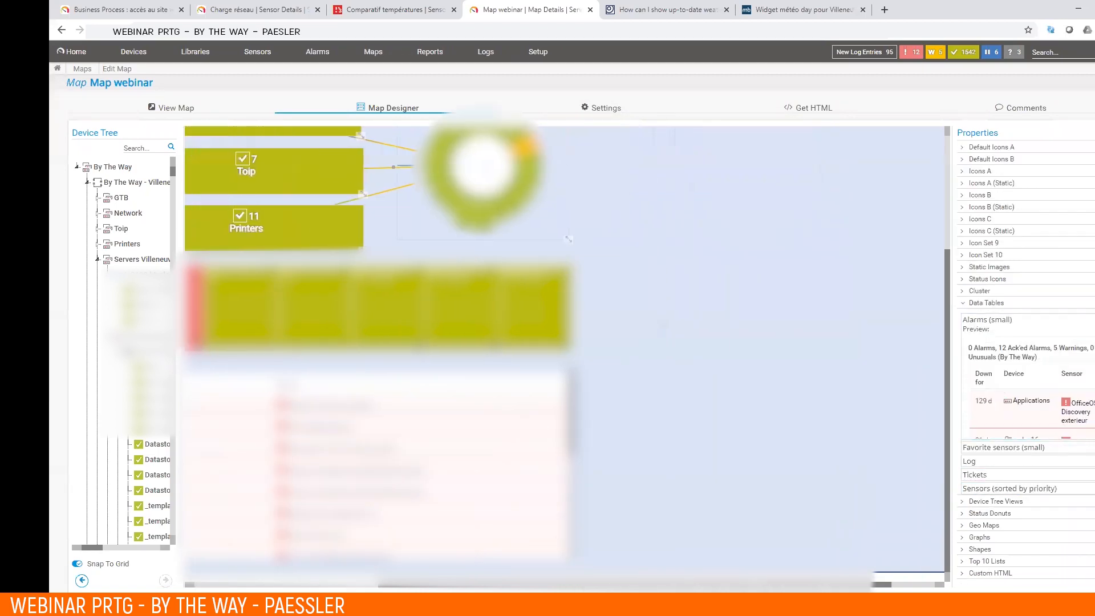
{"action": "scroll", "coordinate": [736, 475], "scroll_direction": "up", "scroll_amount": 3}
{"action": "scroll", "coordinate": [733, 476], "scroll_direction": "down", "scroll_amount": 2}
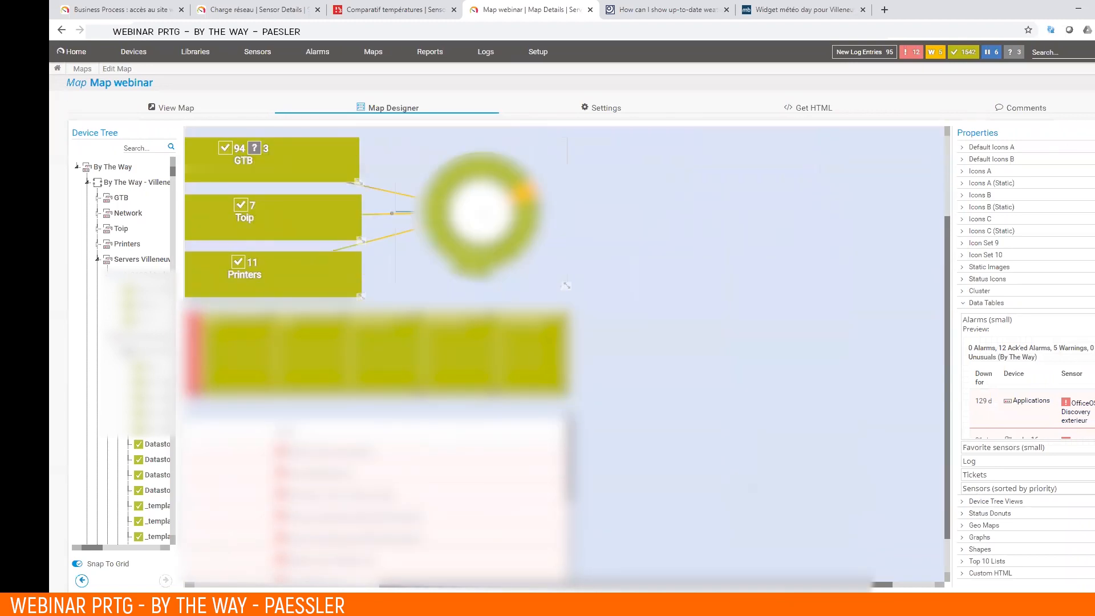
{"action": "left_click", "coordinate": [997, 304]}
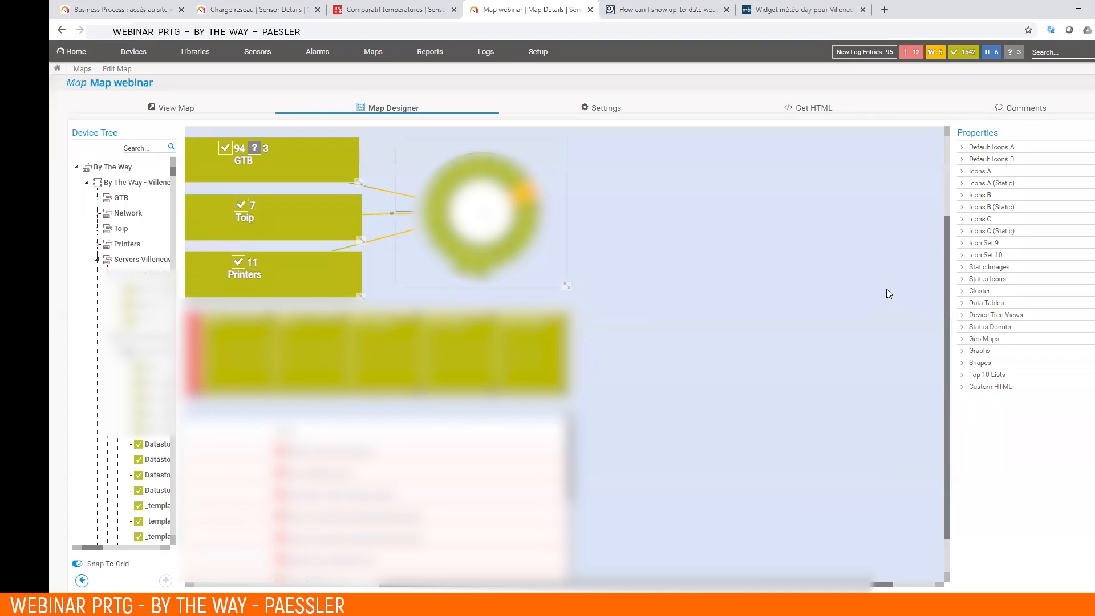
{"action": "left_click", "coordinate": [999, 270]}
{"action": "left_click_drag", "start_coordinate": [977, 292], "coordinate": [673, 200]}
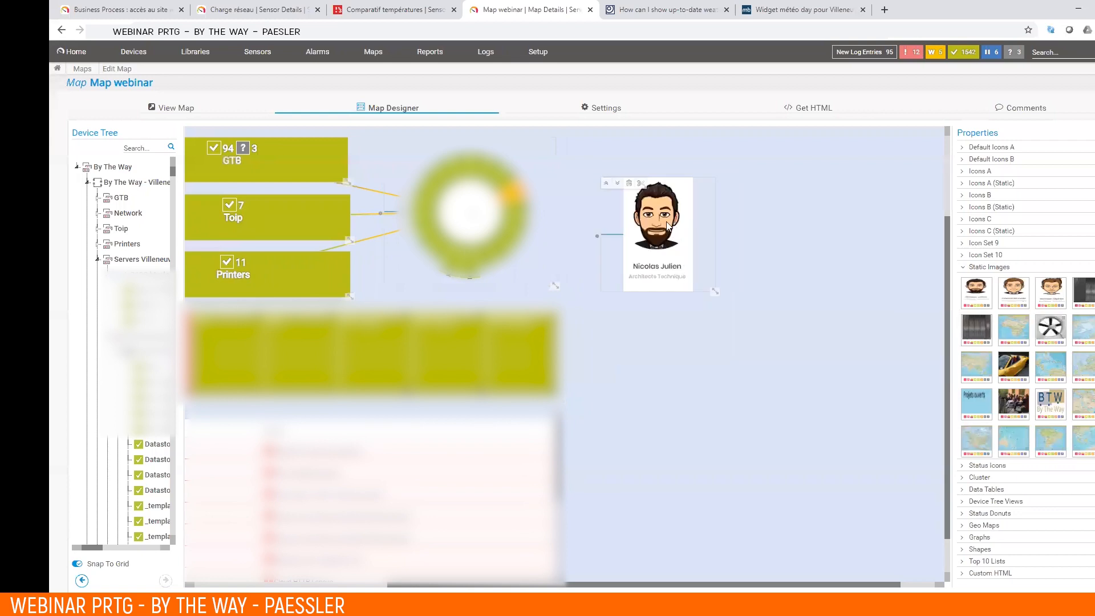
{"action": "left_click", "coordinate": [667, 225]}
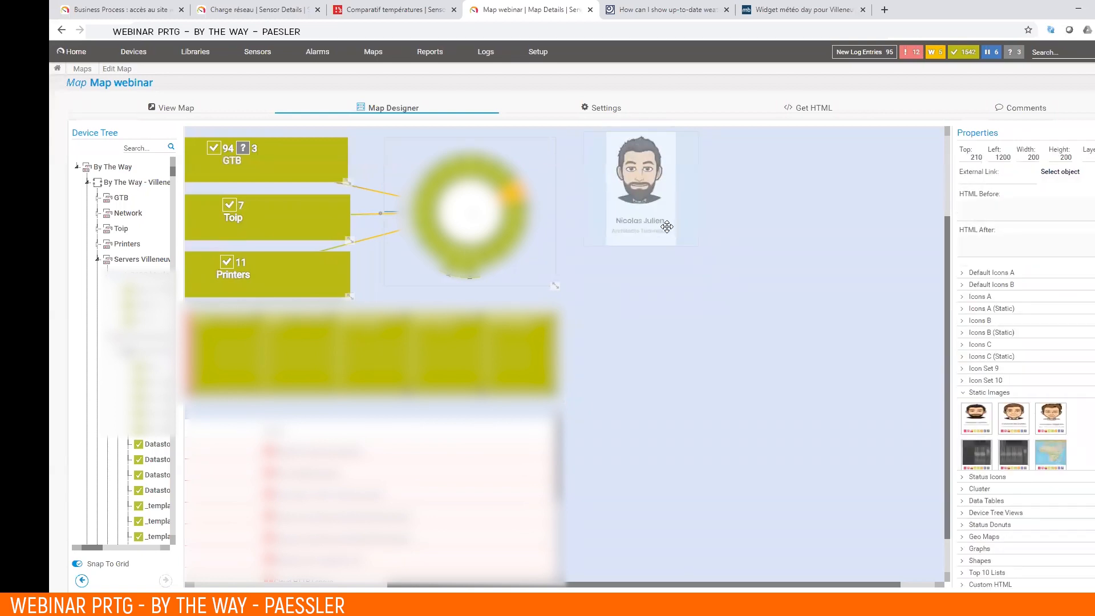
{"action": "left_click_drag", "start_coordinate": [645, 216], "coordinate": [661, 222]}
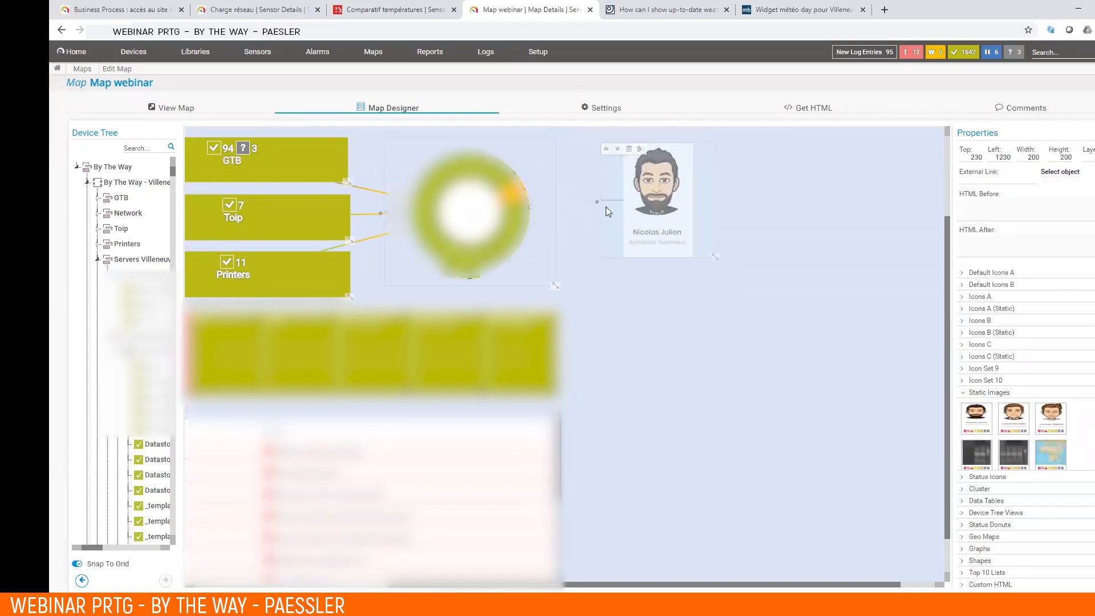
- Connect the bearded architect's image to the sunburst and move it to top 250, left 1210
{"action": "left_click", "coordinate": [598, 200]}
{"action": "left_click_drag", "start_coordinate": [598, 206], "coordinate": [490, 211]}
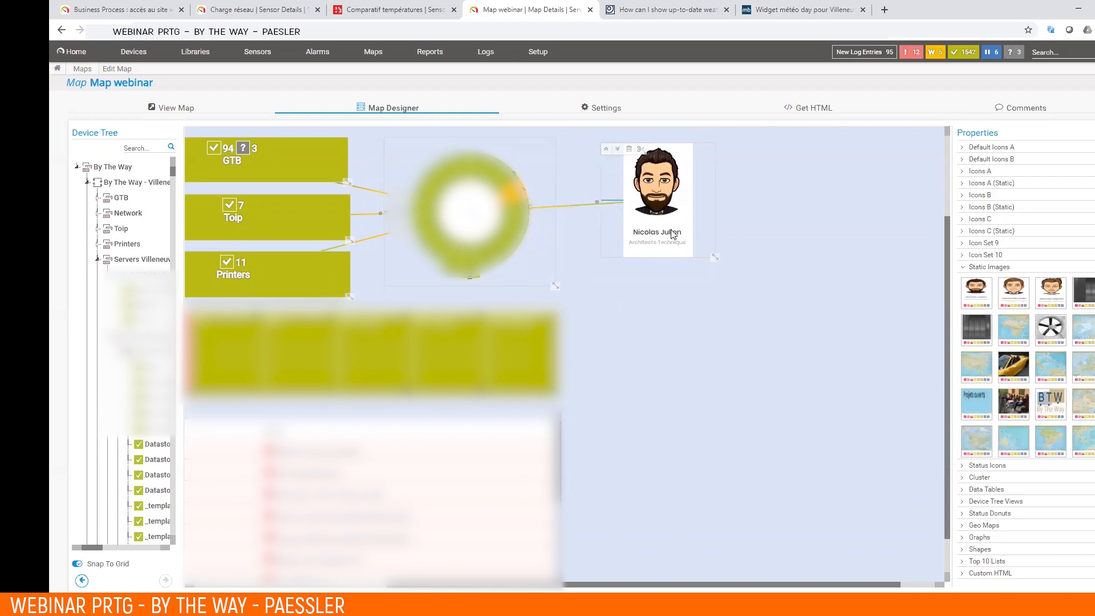
{"action": "left_click_drag", "start_coordinate": [671, 230], "coordinate": [660, 236]}
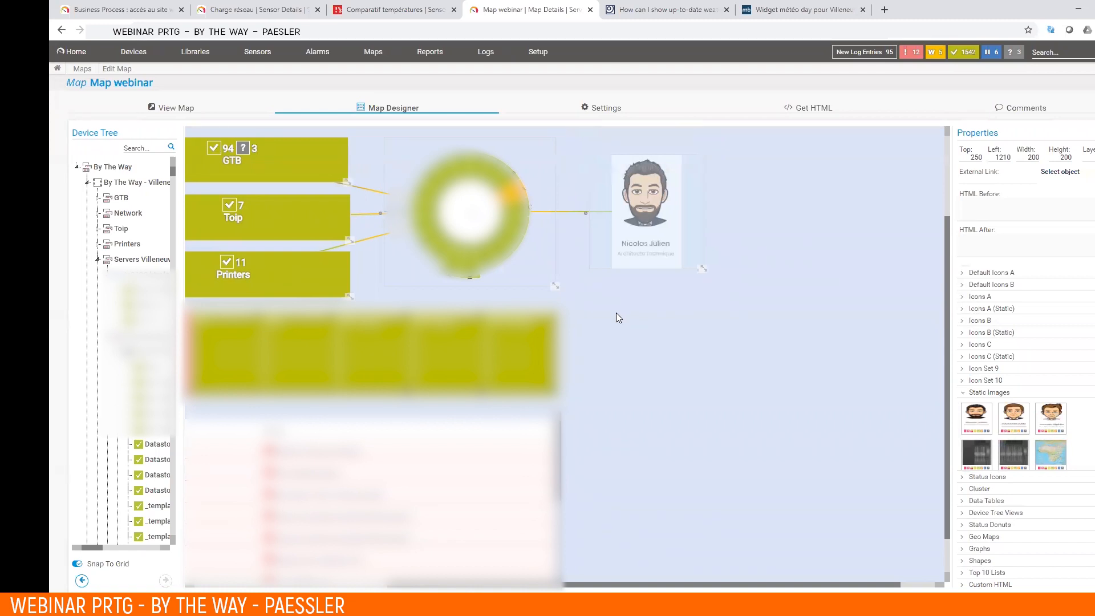
{"action": "mouse_move", "coordinate": [546, 203]}
- Add the spiky-haired architect's static image below the first one, at top 480, left 1210, and connect it to the servers treemap
{"action": "mouse_move", "coordinate": [1054, 421]}
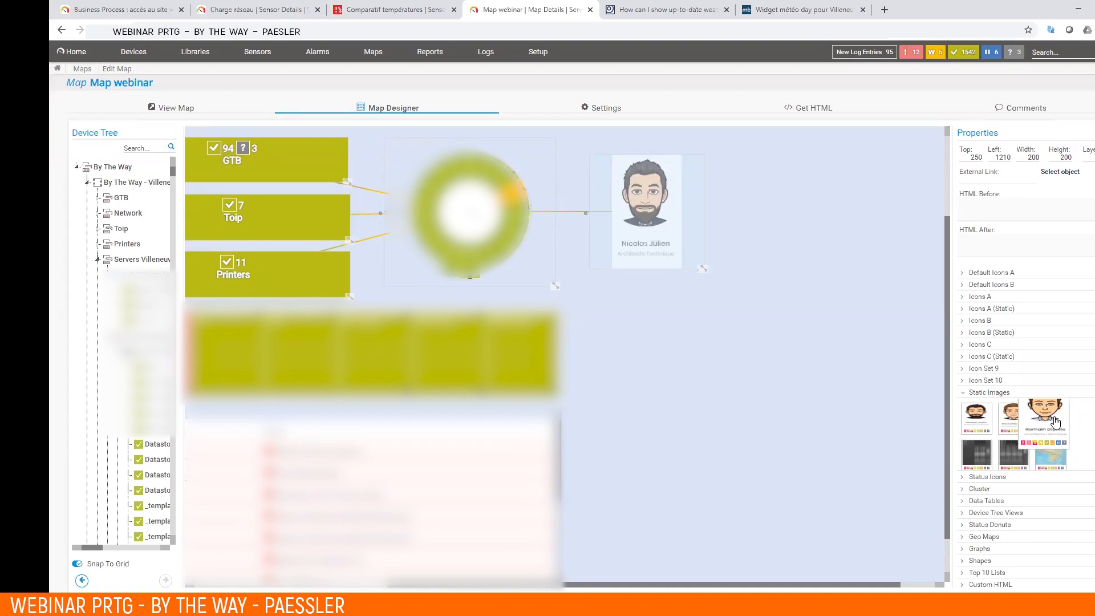
{"action": "left_click_drag", "start_coordinate": [1055, 421], "coordinate": [618, 304]}
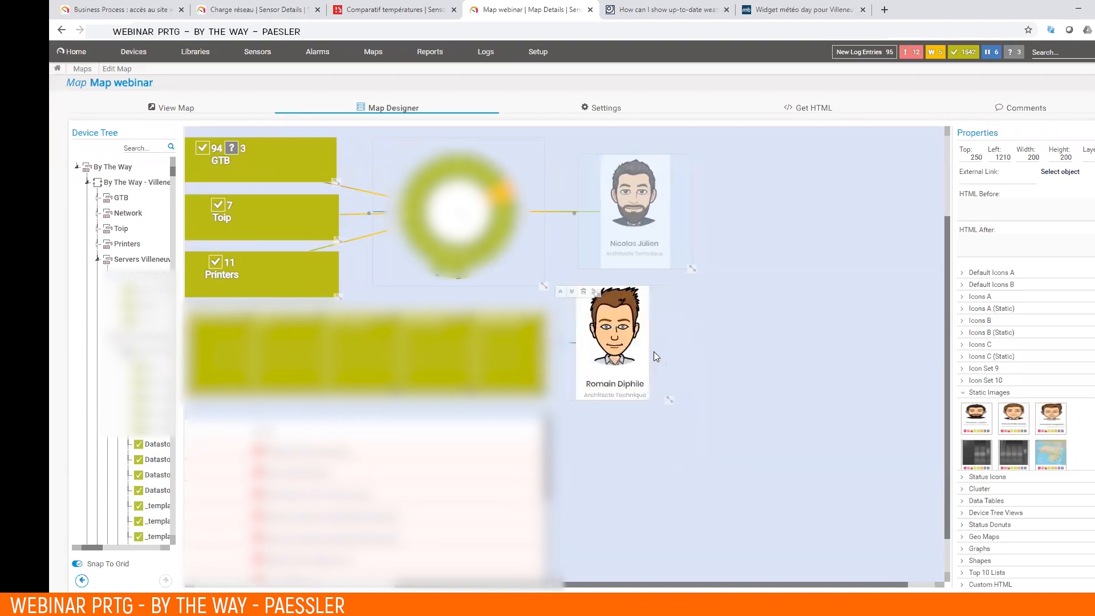
{"action": "left_click_drag", "start_coordinate": [649, 356], "coordinate": [649, 354]}
{"action": "left_click_drag", "start_coordinate": [575, 344], "coordinate": [517, 349]}
- Add the remaining architect's static image beside the alarms table, connect it to the table and align it at top 770, left 1210
{"action": "left_click_drag", "start_coordinate": [1021, 427], "coordinate": [595, 451]}
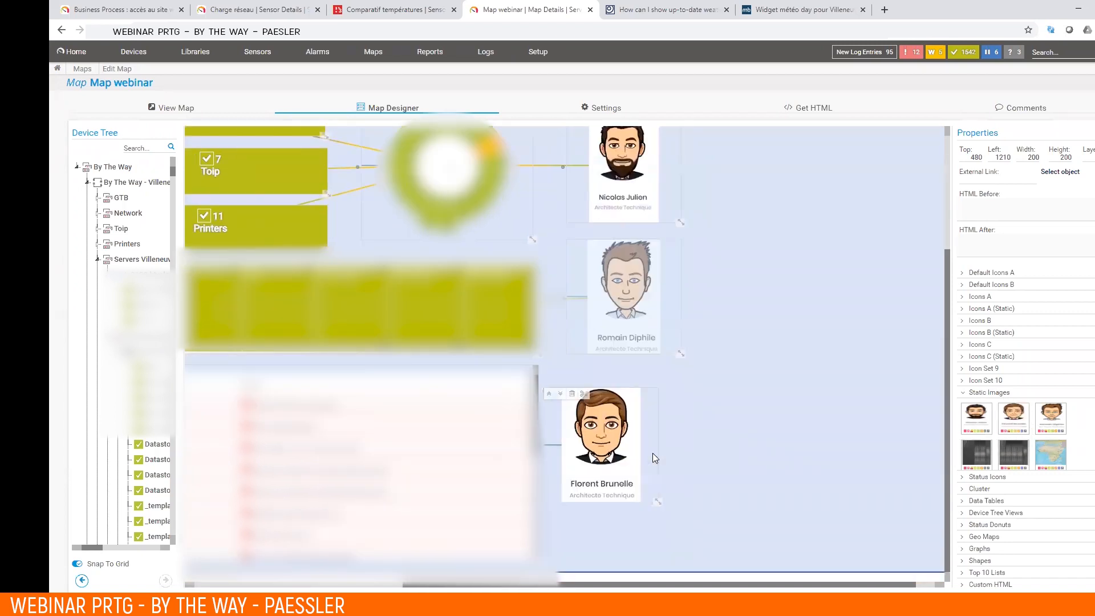
{"action": "left_click_drag", "start_coordinate": [591, 462], "coordinate": [603, 468]}
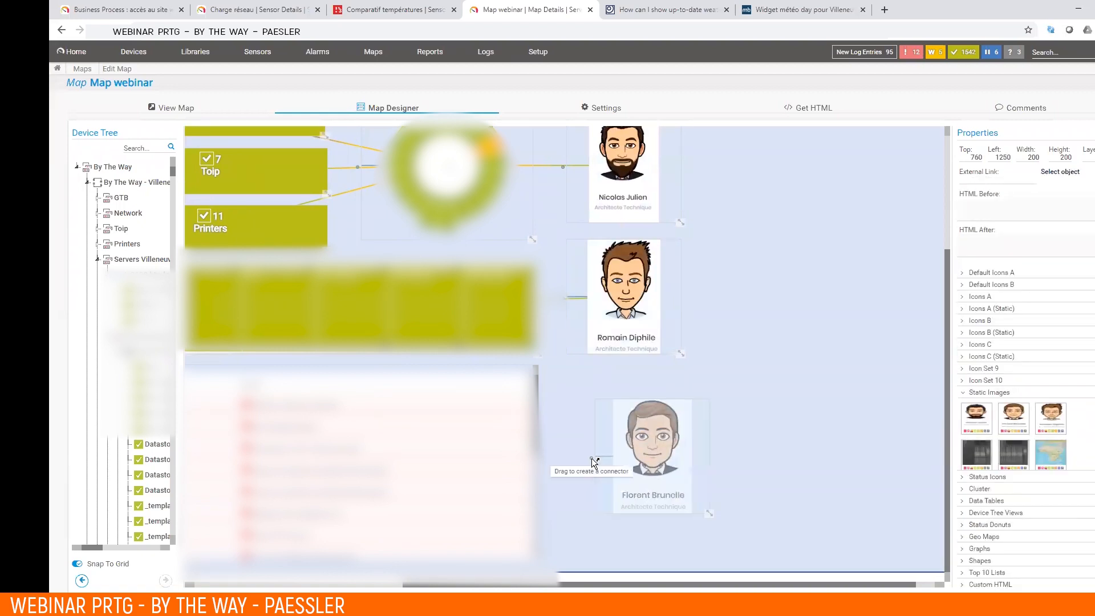
{"action": "mouse_move", "coordinate": [649, 464]}
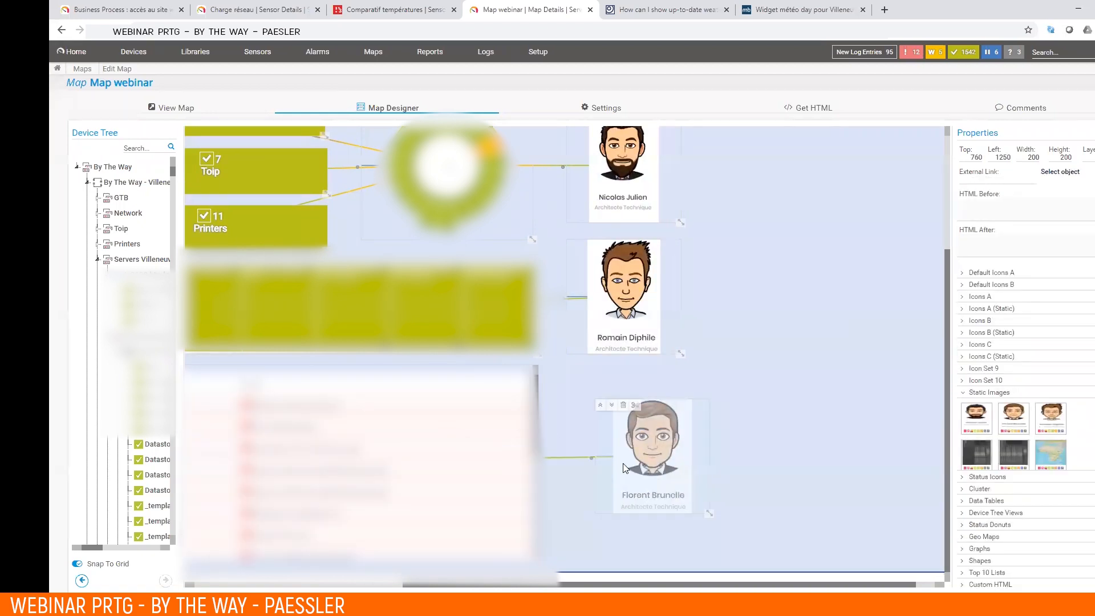
{"action": "left_click_drag", "start_coordinate": [613, 465], "coordinate": [585, 472]}
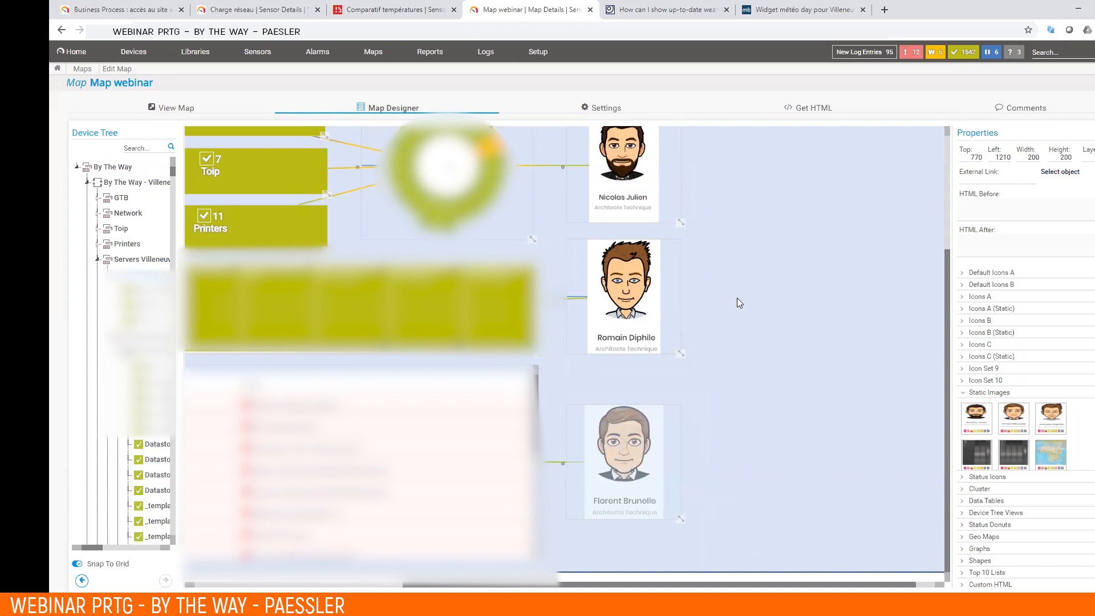
{"action": "scroll", "coordinate": [770, 316], "scroll_direction": "up", "scroll_amount": 3}
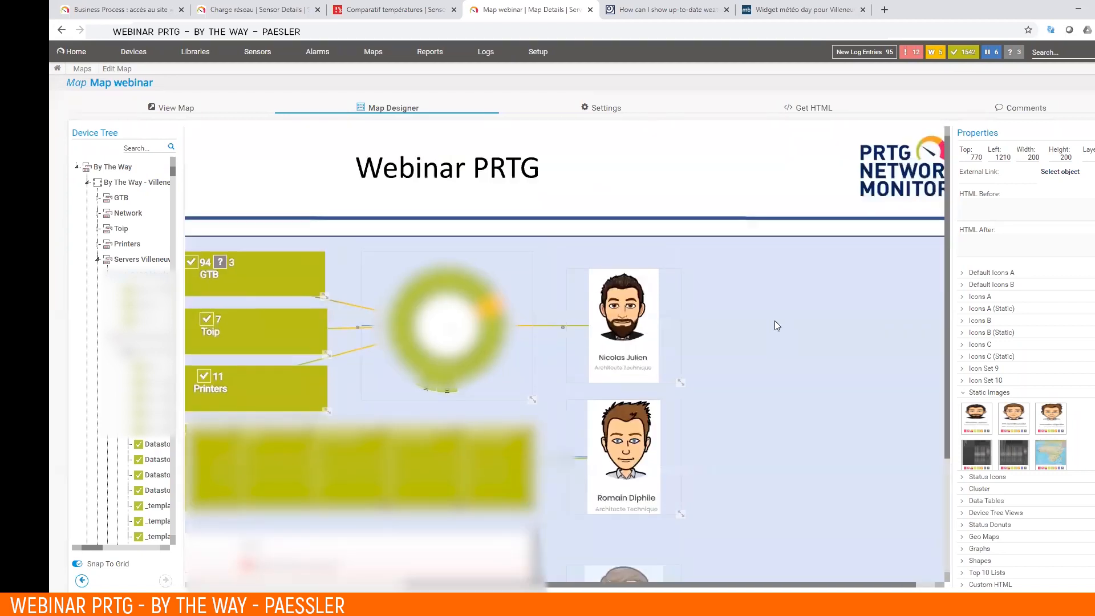
{"action": "scroll", "coordinate": [750, 463], "scroll_direction": "down", "scroll_amount": 3}
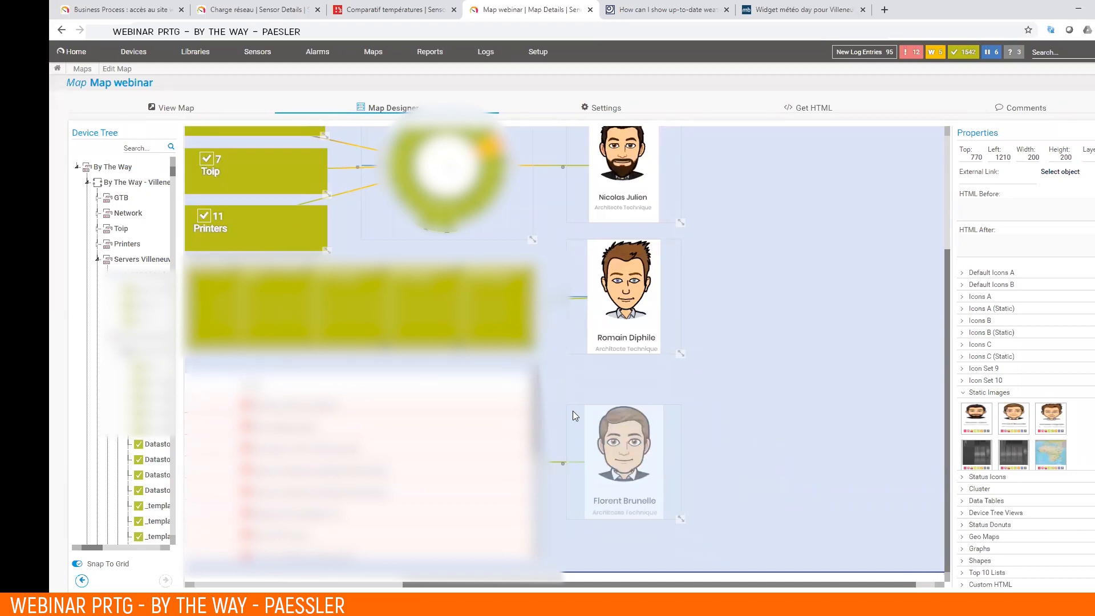
- Add a Geo Map beside the architect images at top 200, left 1410 and enlarge it to about 448 by 350
{"action": "left_click", "coordinate": [987, 536]}
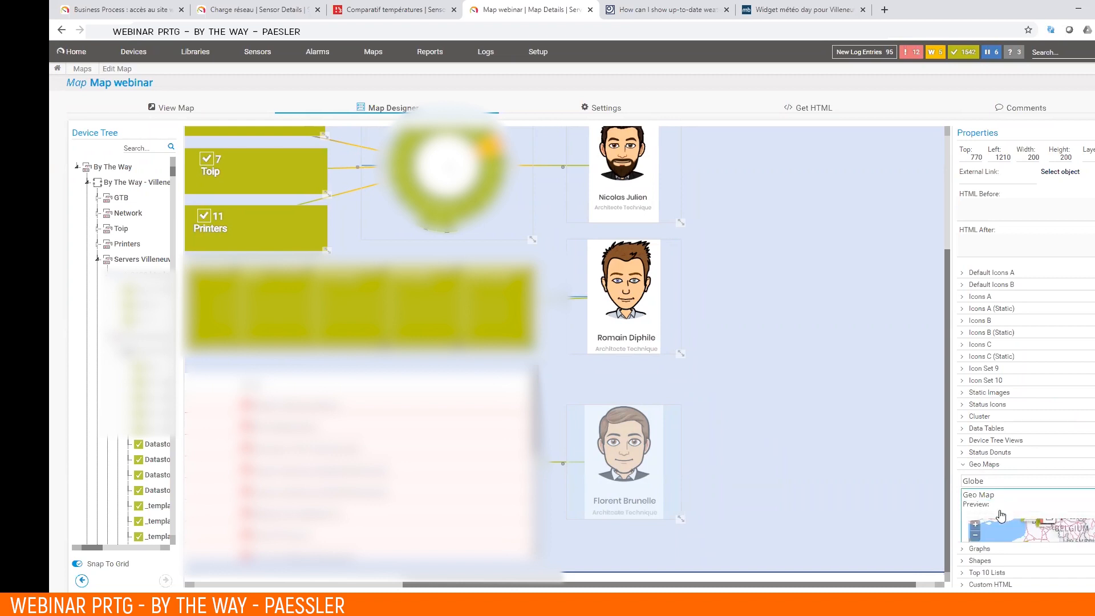
{"action": "left_click_drag", "start_coordinate": [1004, 516], "coordinate": [770, 135]}
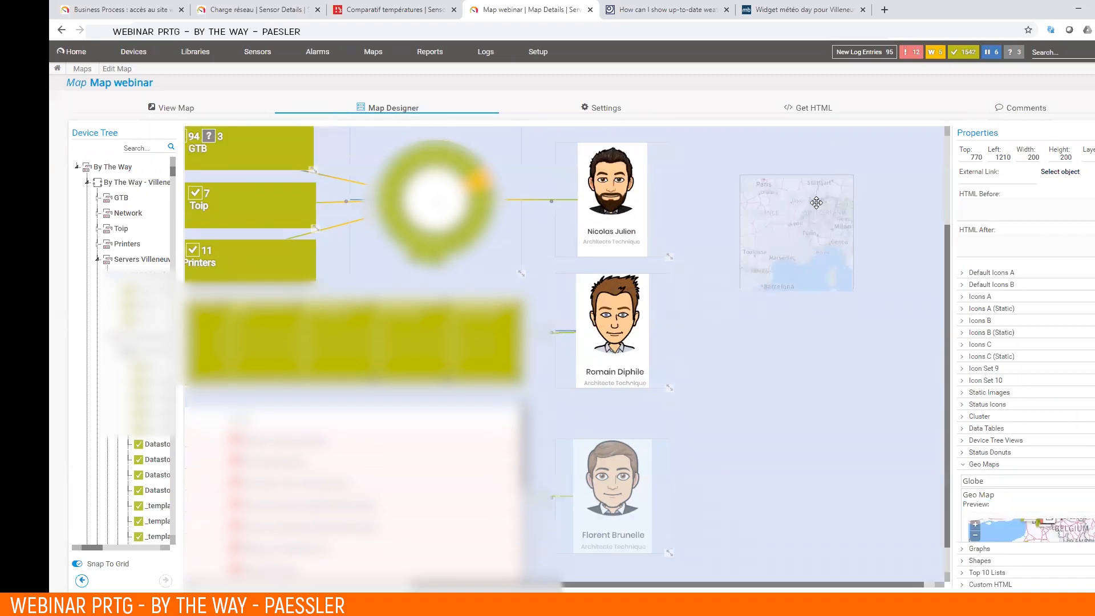
{"action": "scroll", "coordinate": [896, 340], "scroll_direction": "up", "scroll_amount": 3}
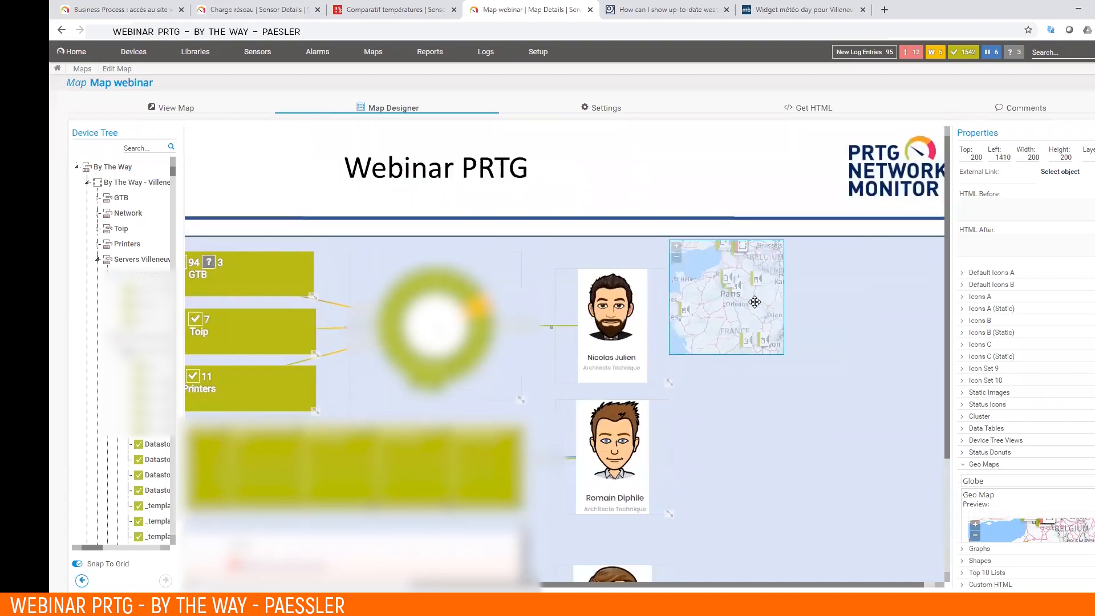
{"action": "left_click_drag", "start_coordinate": [790, 353], "coordinate": [913, 439]}
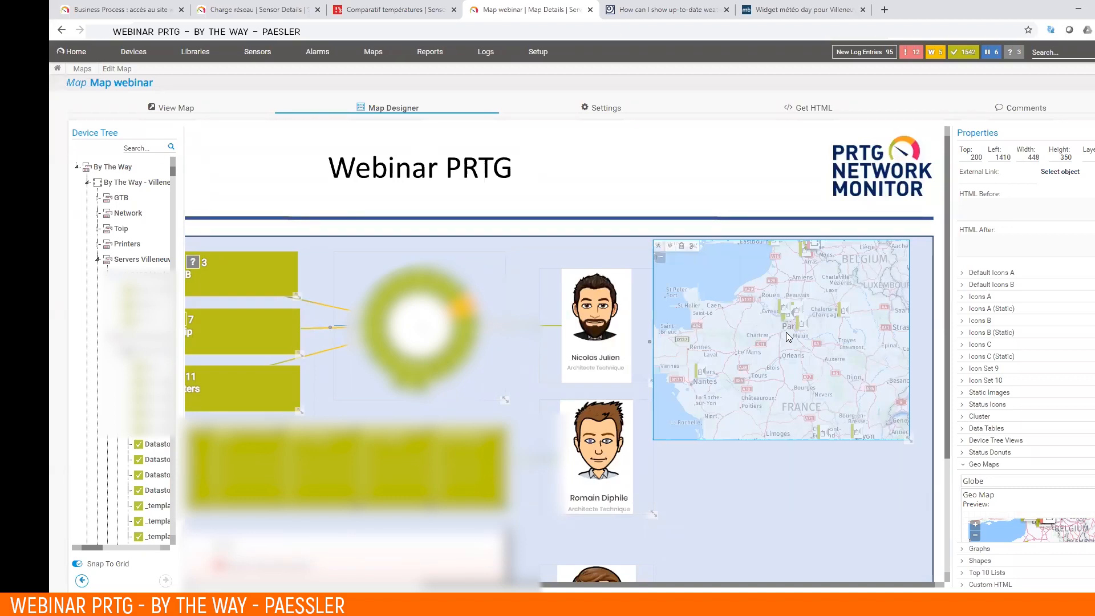
{"action": "left_click", "coordinate": [791, 489]}
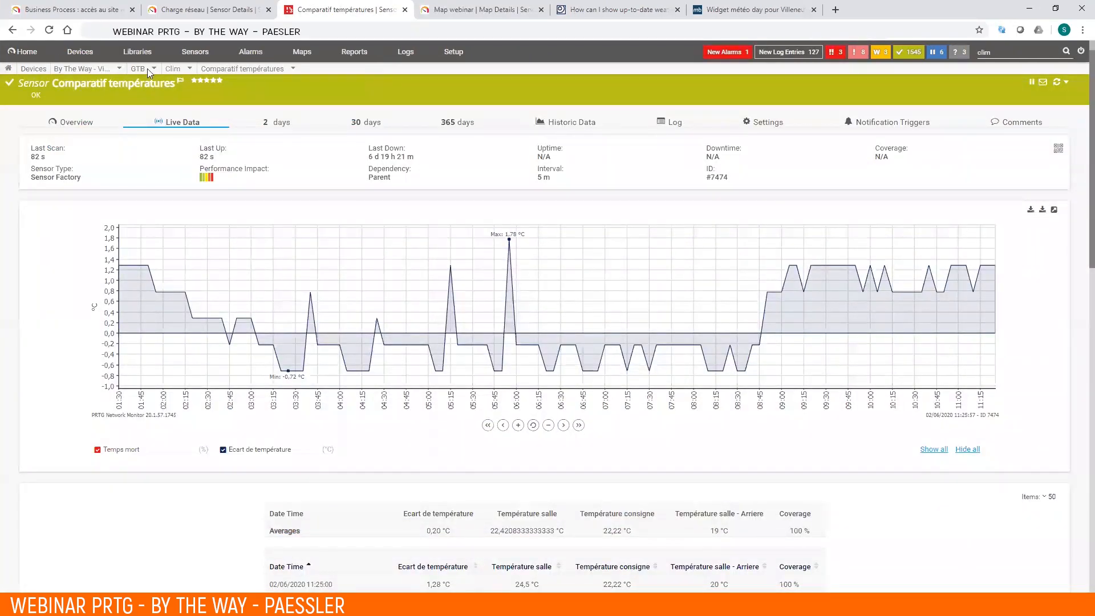
- Examine the geo map location in the settings of the "By The Way - Villeneuve D'ascq" probe and return to the map designer
{"action": "left_click", "coordinate": [81, 70]}
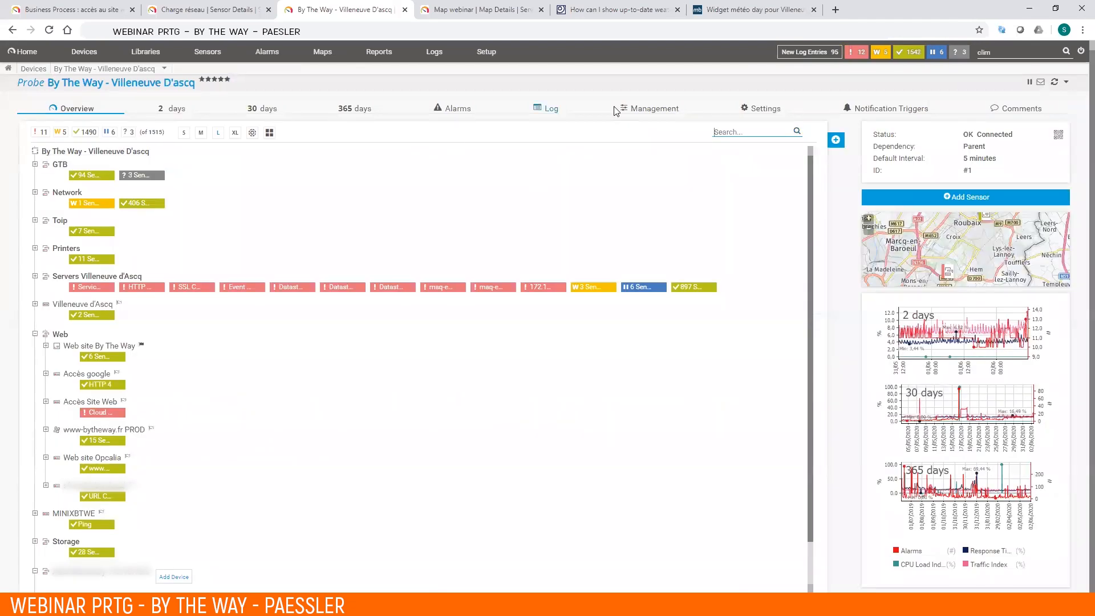
{"action": "left_click", "coordinate": [750, 111]}
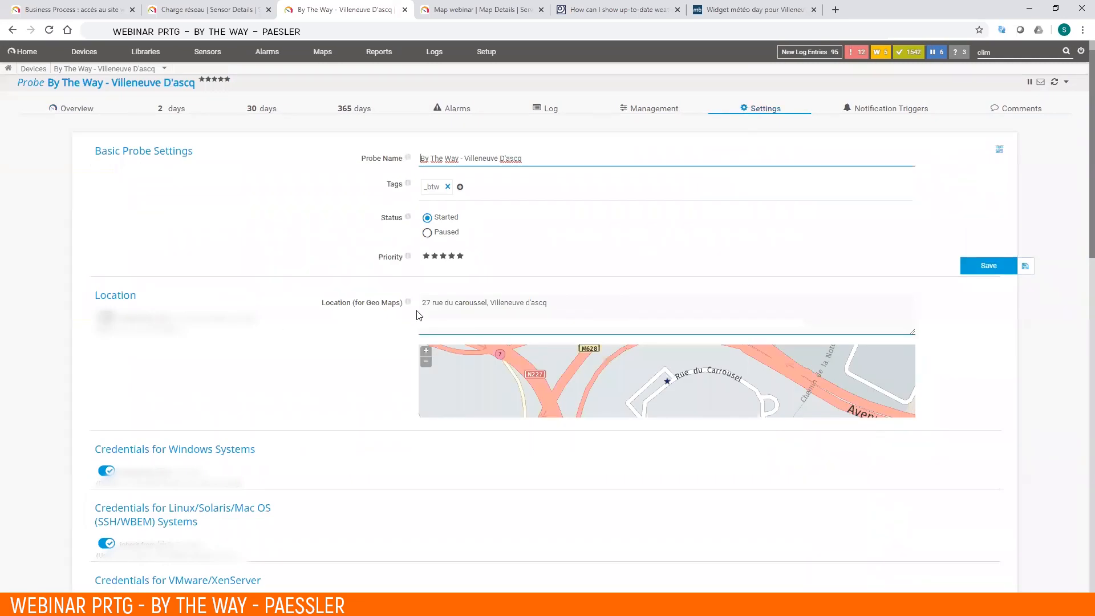
{"action": "left_click", "coordinate": [580, 308]}
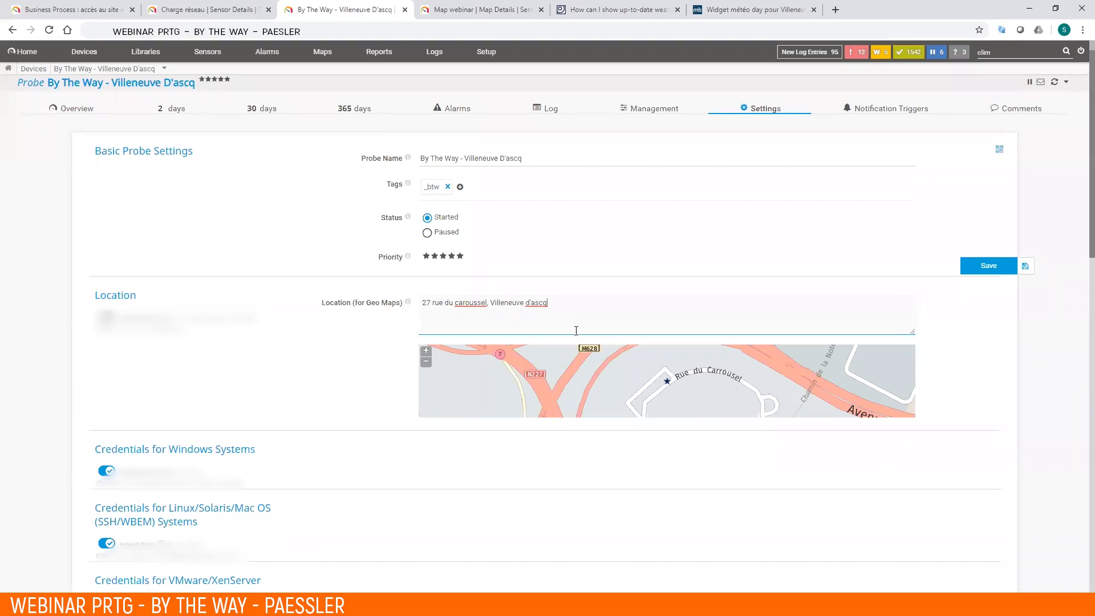
{"action": "left_click", "coordinate": [495, 11]}
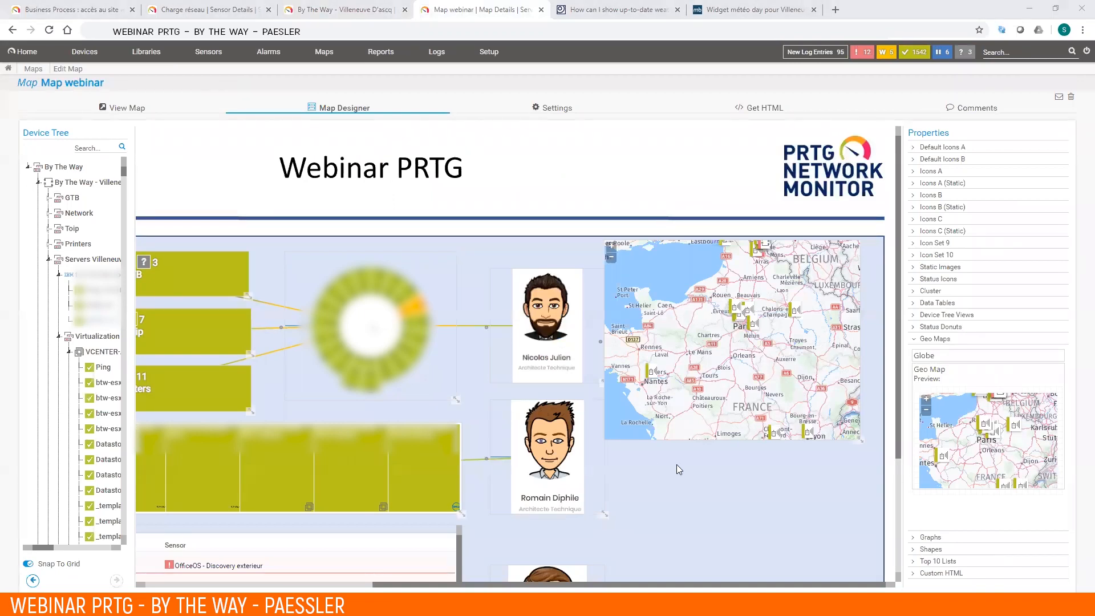
- Add a "2 days (small fonts)" graph of the By The Way group below the geo map
{"action": "scroll", "coordinate": [677, 465], "scroll_direction": "down", "scroll_amount": 3}
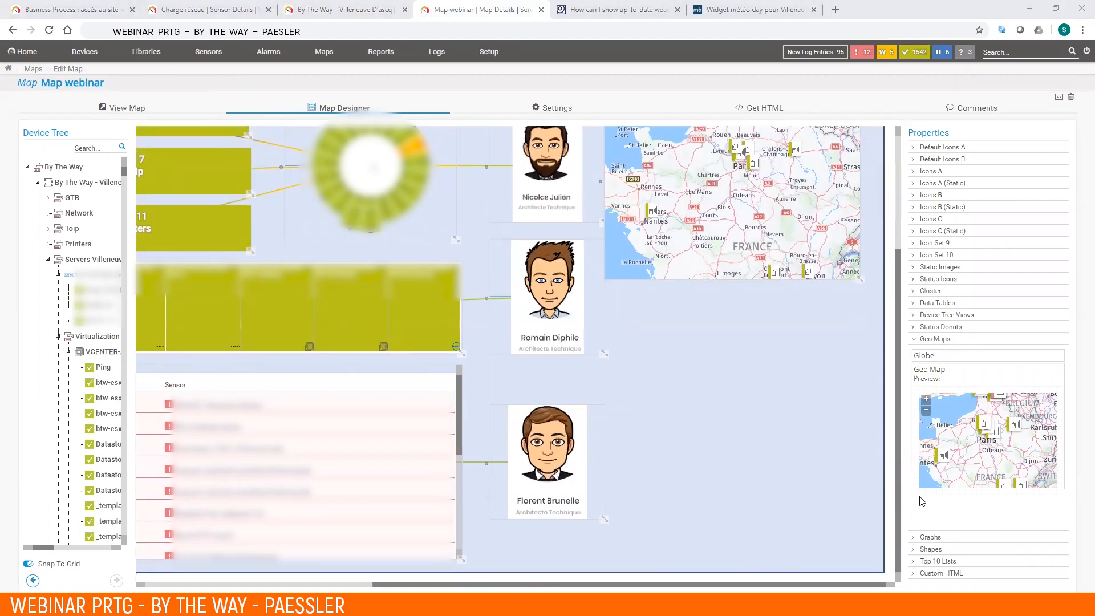
{"action": "left_click", "coordinate": [958, 341]}
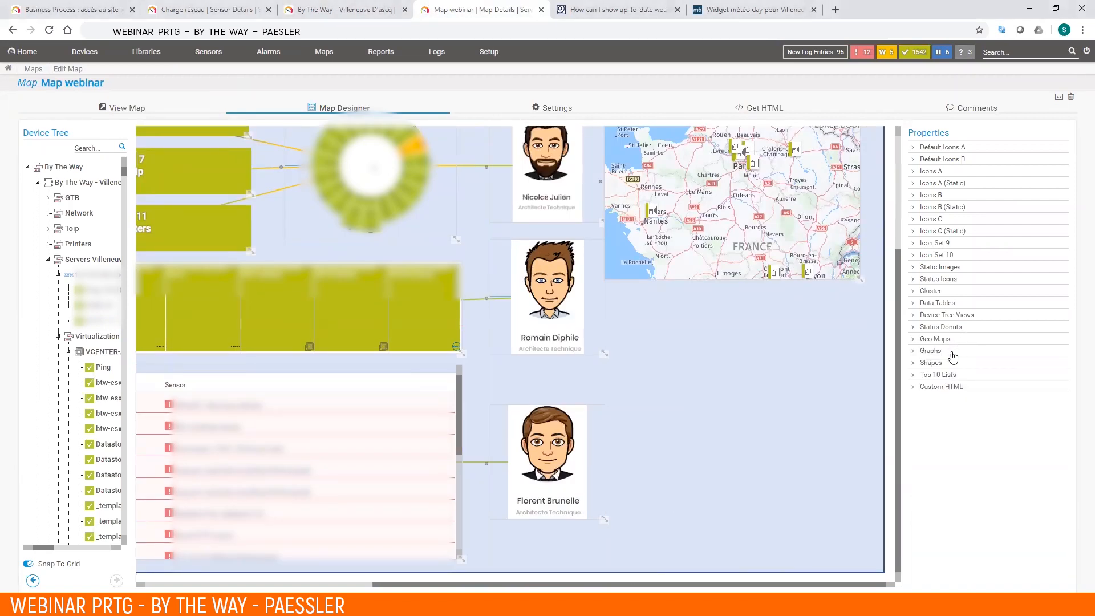
{"action": "left_click", "coordinate": [951, 352]}
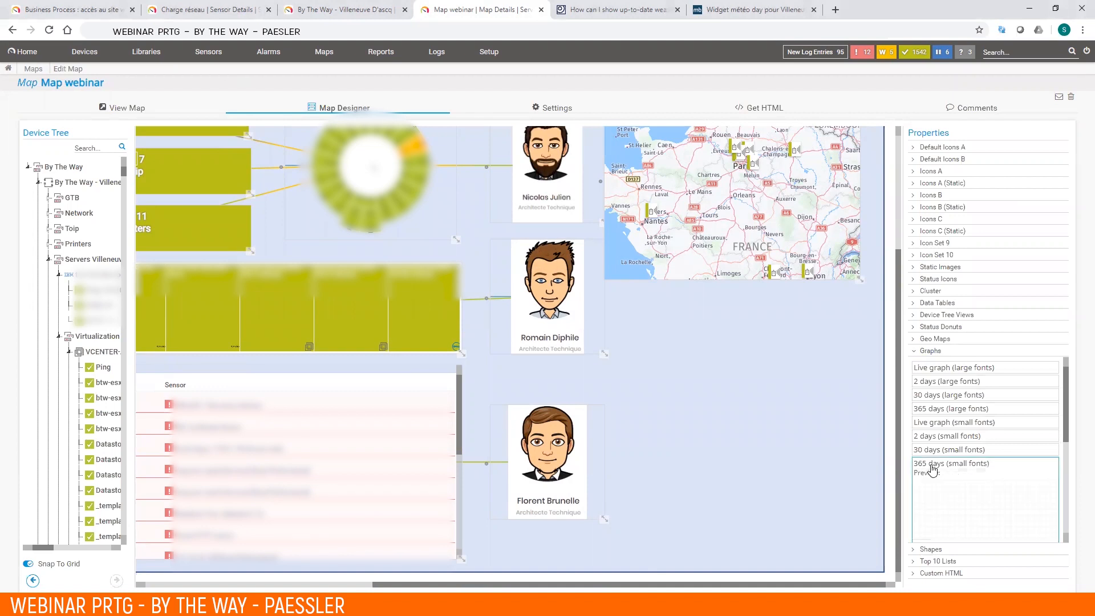
{"action": "mouse_move", "coordinate": [955, 437]}
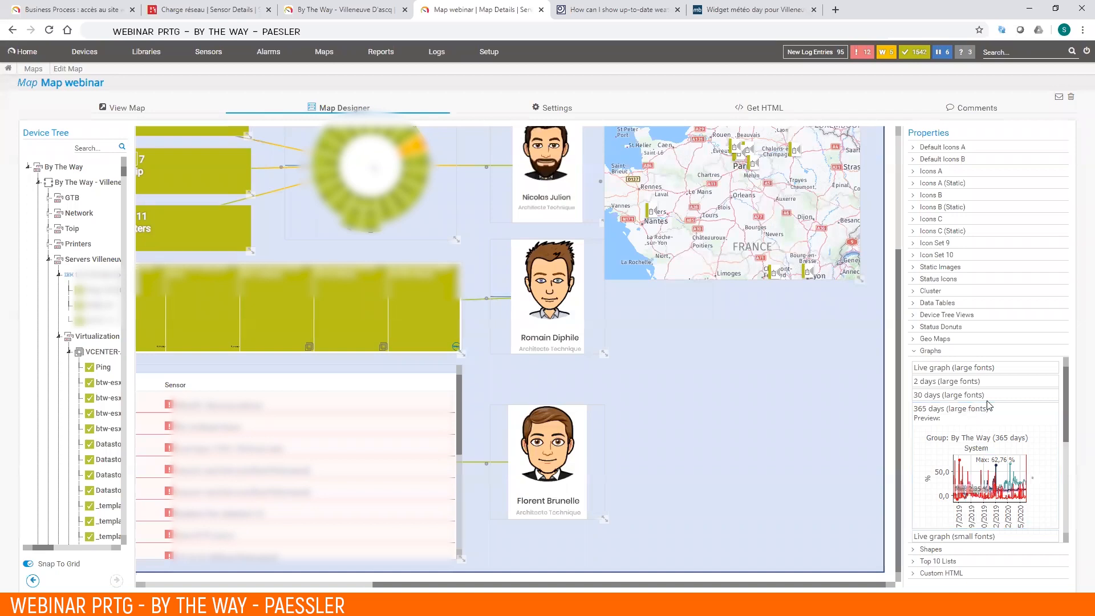
{"action": "mouse_move", "coordinate": [978, 388]}
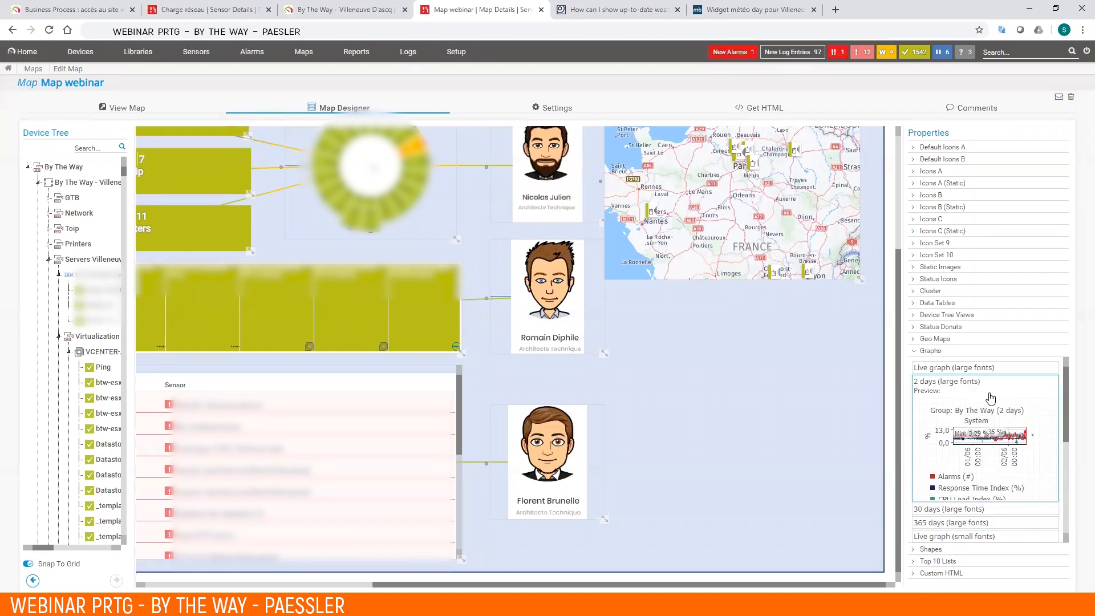
{"action": "scroll", "coordinate": [991, 398], "scroll_direction": "down", "scroll_amount": 2}
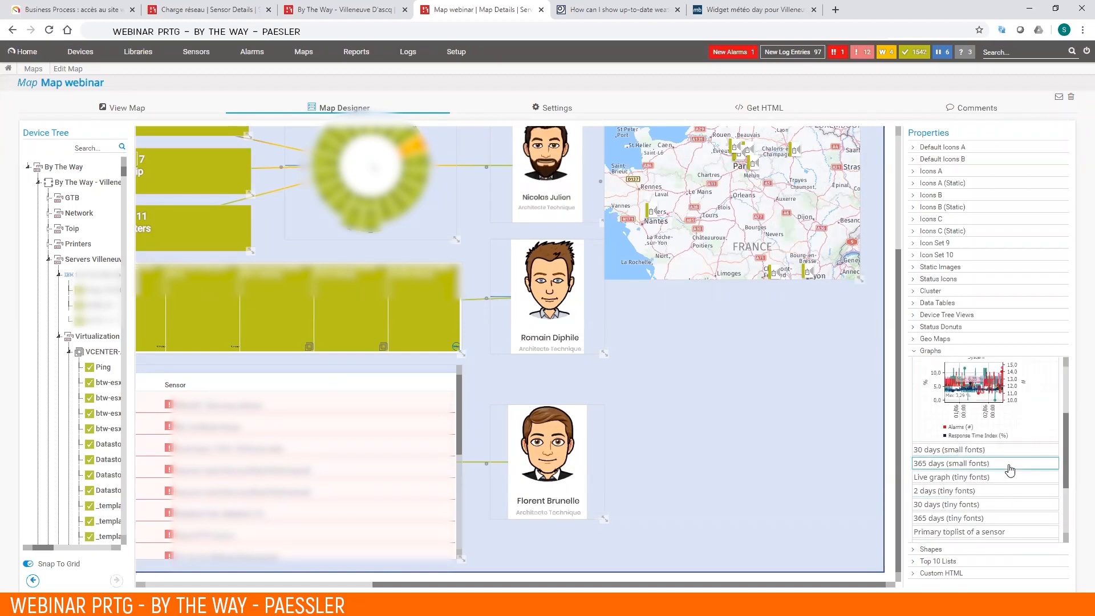
{"action": "scroll", "coordinate": [978, 445], "scroll_direction": "down", "scroll_amount": 2}
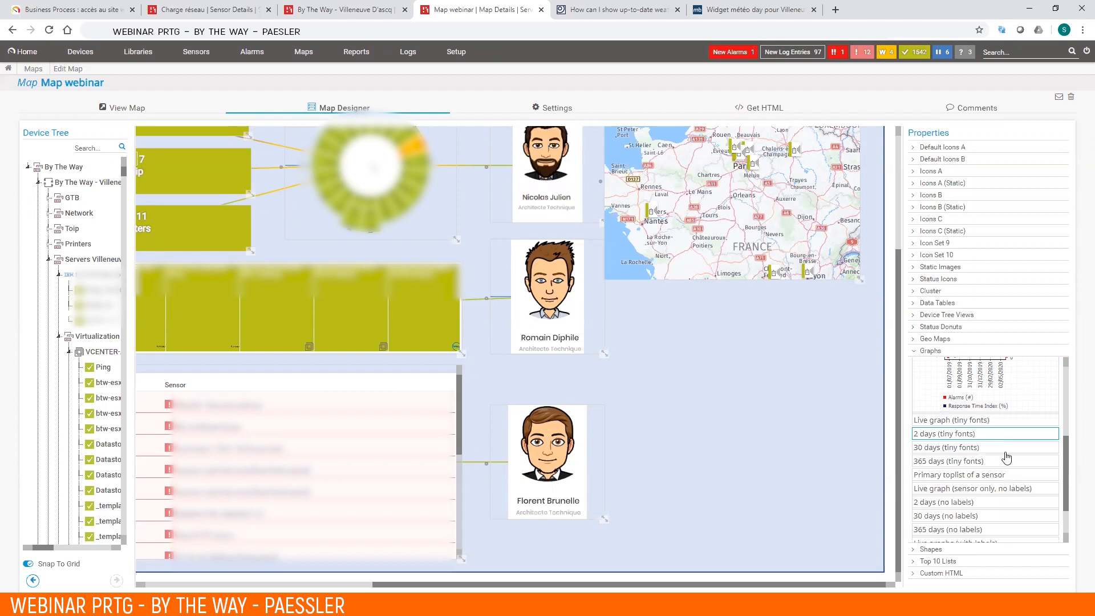
{"action": "mouse_move", "coordinate": [948, 456]}
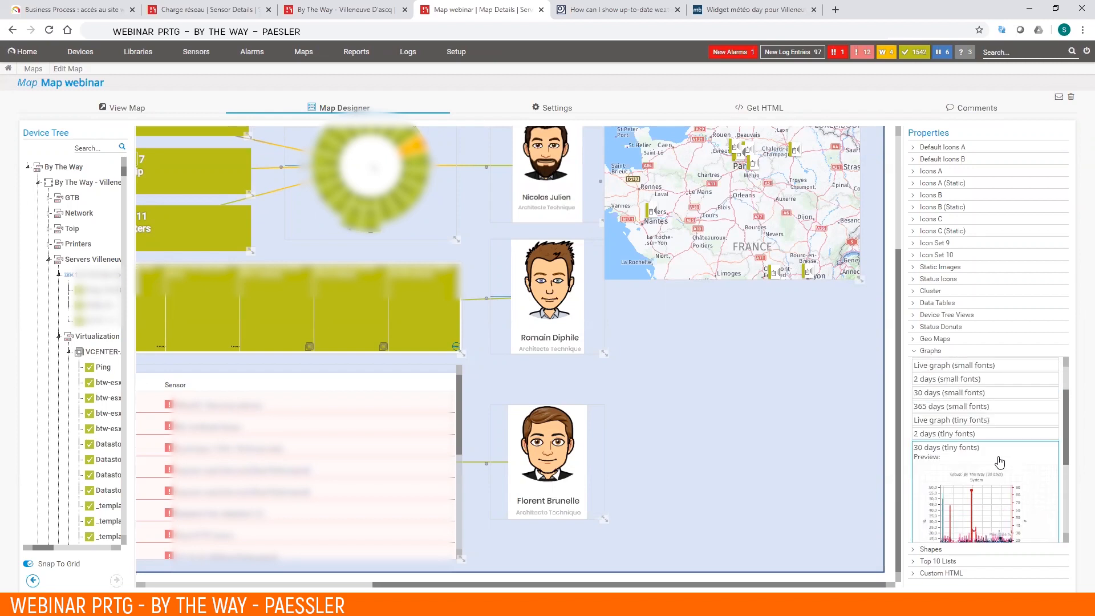
{"action": "scroll", "coordinate": [1001, 448], "scroll_direction": "up", "scroll_amount": 1}
{"action": "mouse_move", "coordinate": [994, 468]}
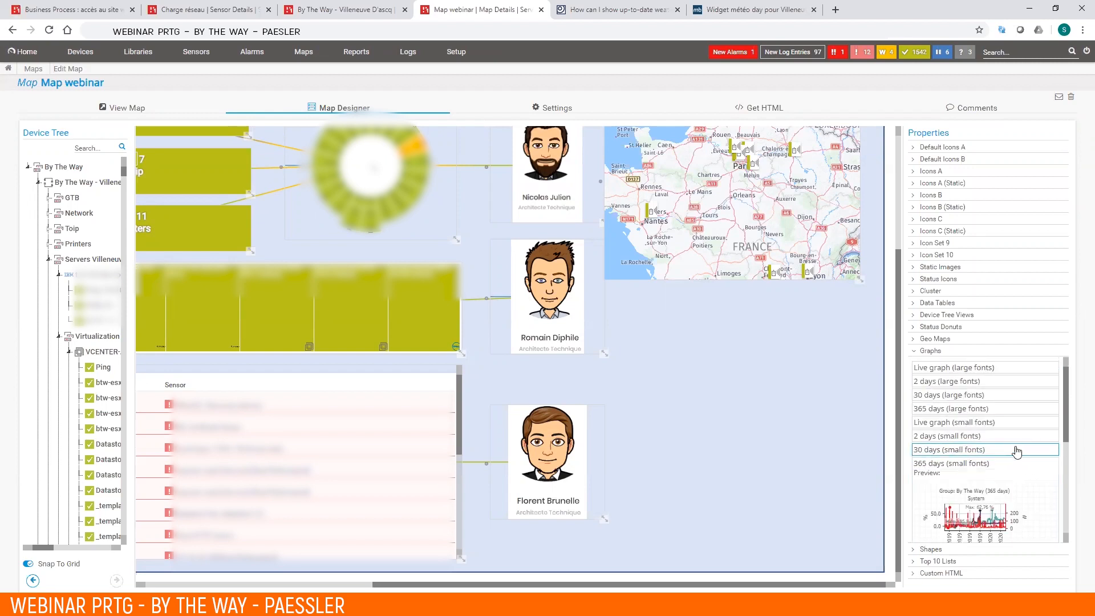
{"action": "left_click_drag", "start_coordinate": [988, 444], "coordinate": [700, 335]}
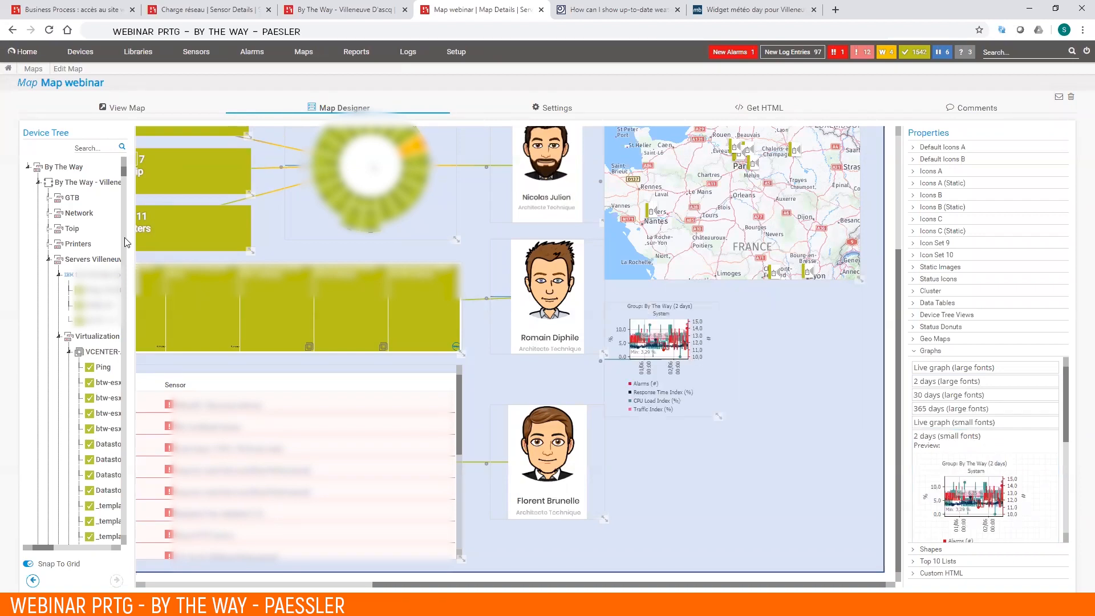
- Find the Stormshield "Charge réseau" sensor with a "charge" device tree search, assign it to the graph, and widen the graph to 470 by 200
{"action": "left_click", "coordinate": [84, 147]}
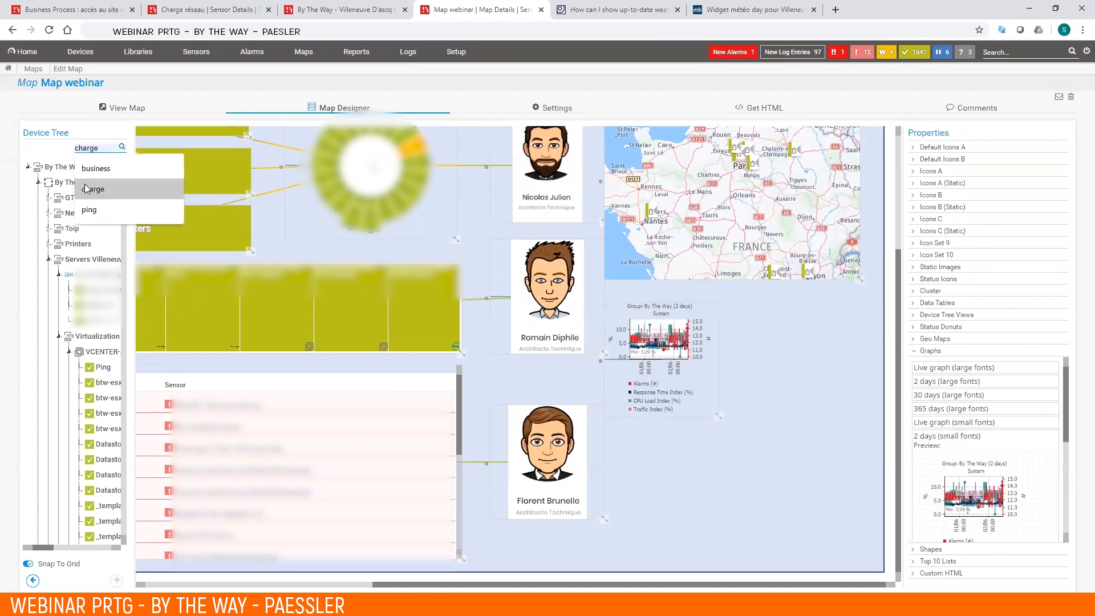
{"action": "left_click", "coordinate": [92, 188]}
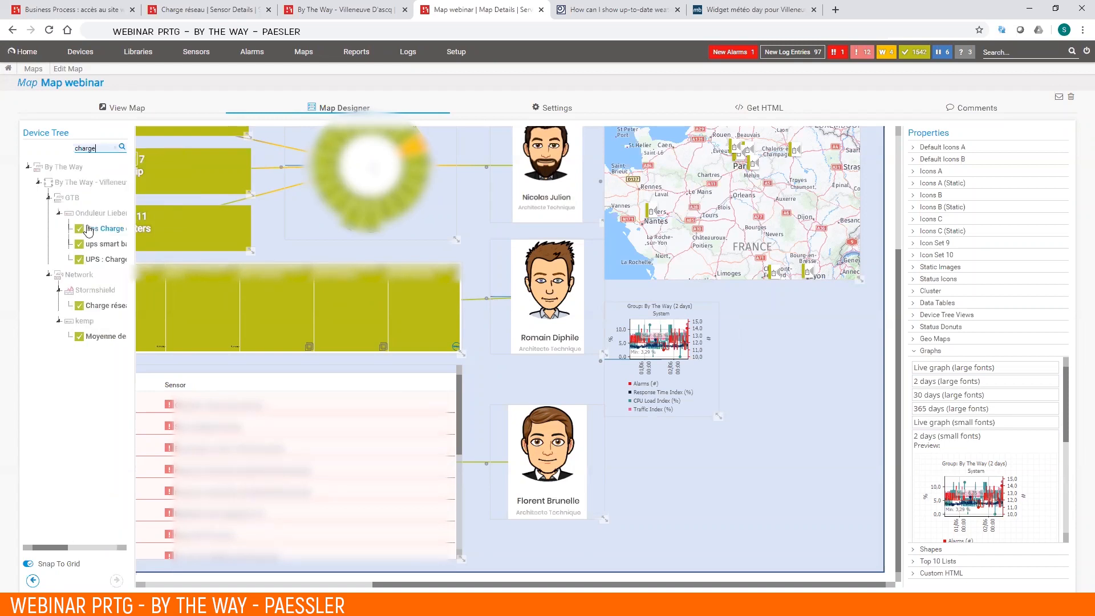
{"action": "left_click_drag", "start_coordinate": [105, 307], "coordinate": [581, 367]}
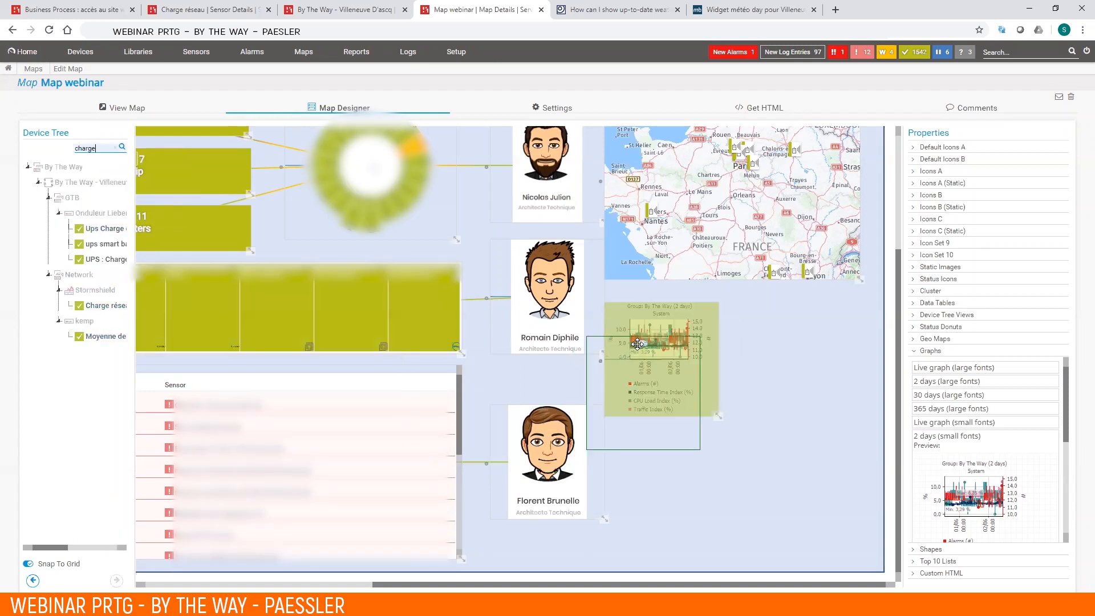
{"action": "left_click", "coordinate": [701, 388]}
{"action": "left_click_drag", "start_coordinate": [715, 419], "coordinate": [872, 419]}
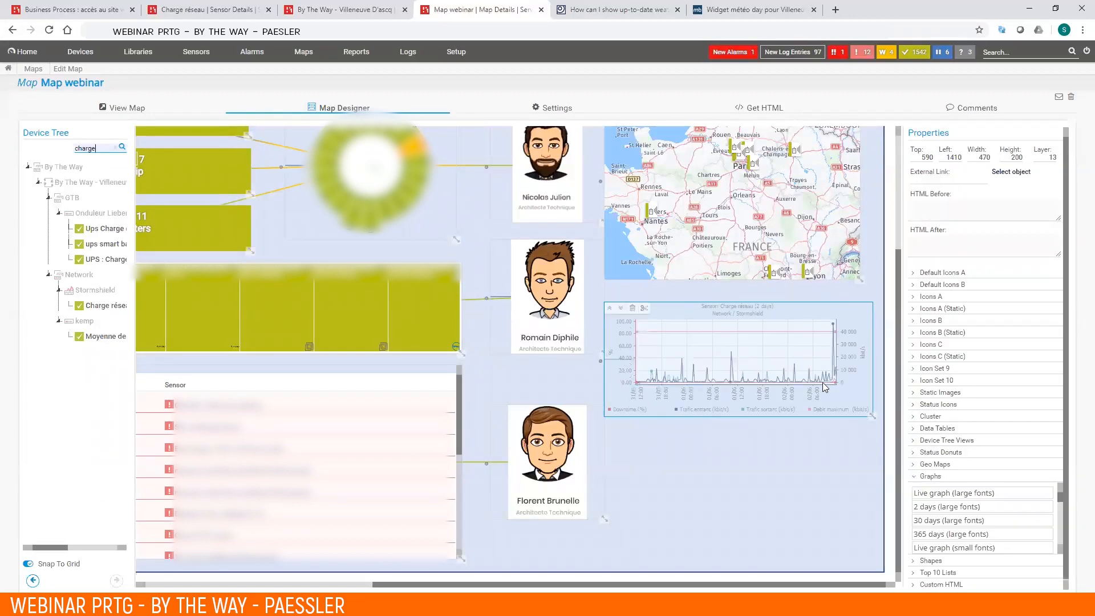
- Move the "Charge réseau" graph to top 560, left 1400 and enlarge it to 480 by 240
{"action": "left_click", "coordinate": [810, 527]}
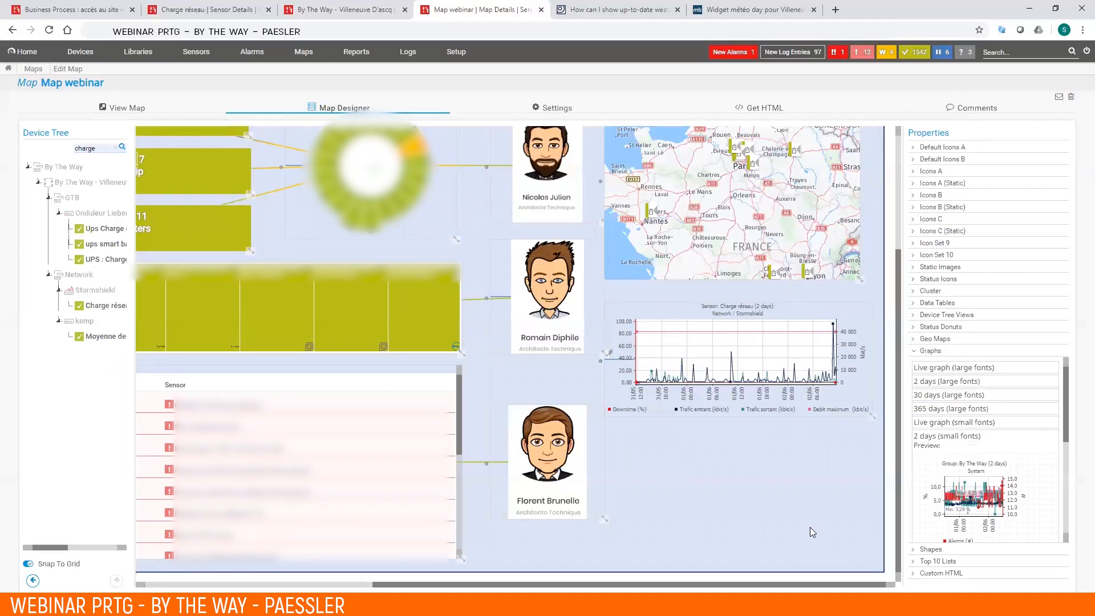
{"action": "left_click_drag", "start_coordinate": [782, 354], "coordinate": [777, 338]}
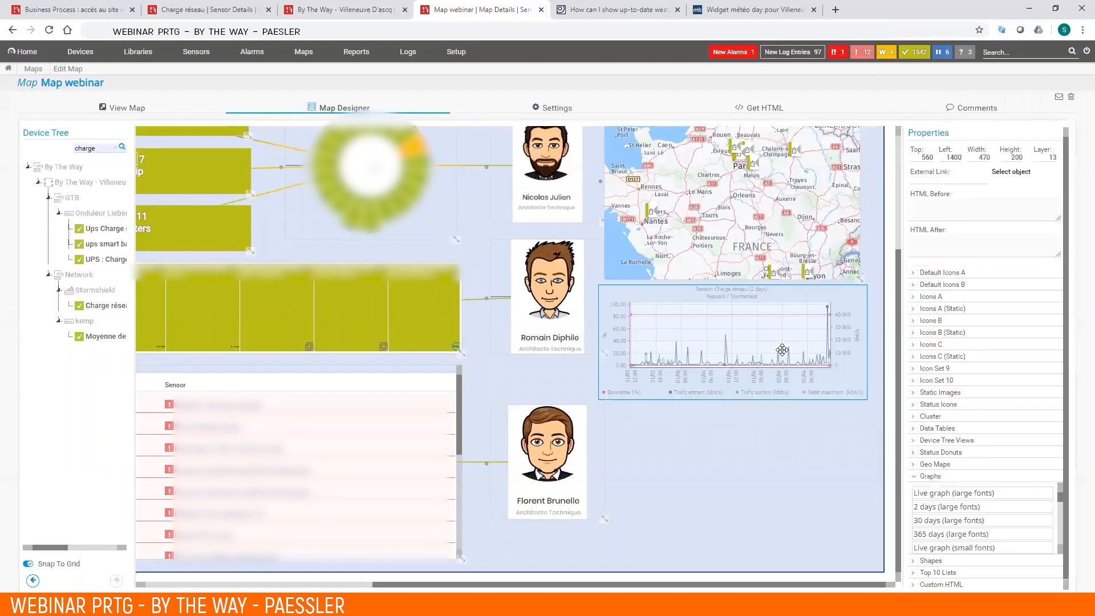
{"action": "left_click_drag", "start_coordinate": [866, 395], "coordinate": [874, 419]}
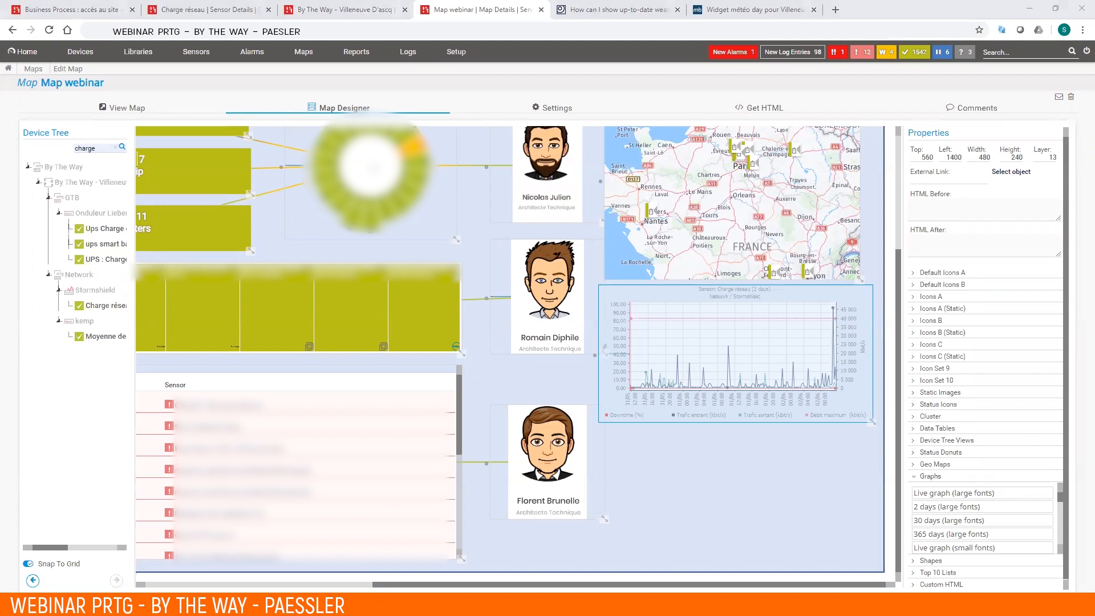
- Try a "Box (white with black border)" shape below the "Charge réseau" graph and delete it
{"action": "left_click", "coordinate": [927, 477]}
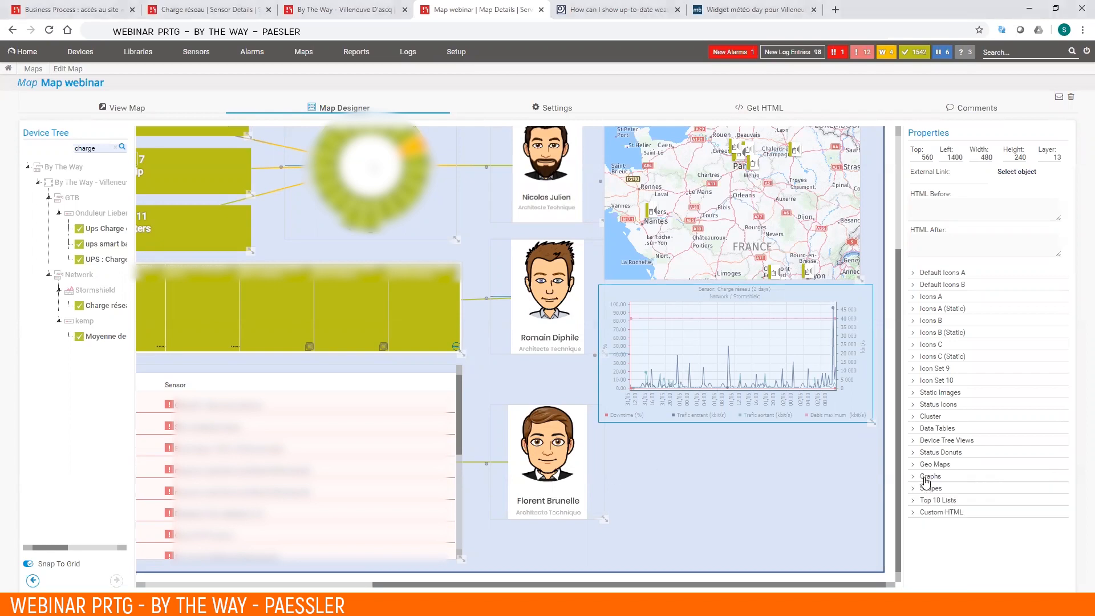
{"action": "left_click", "coordinate": [931, 489]}
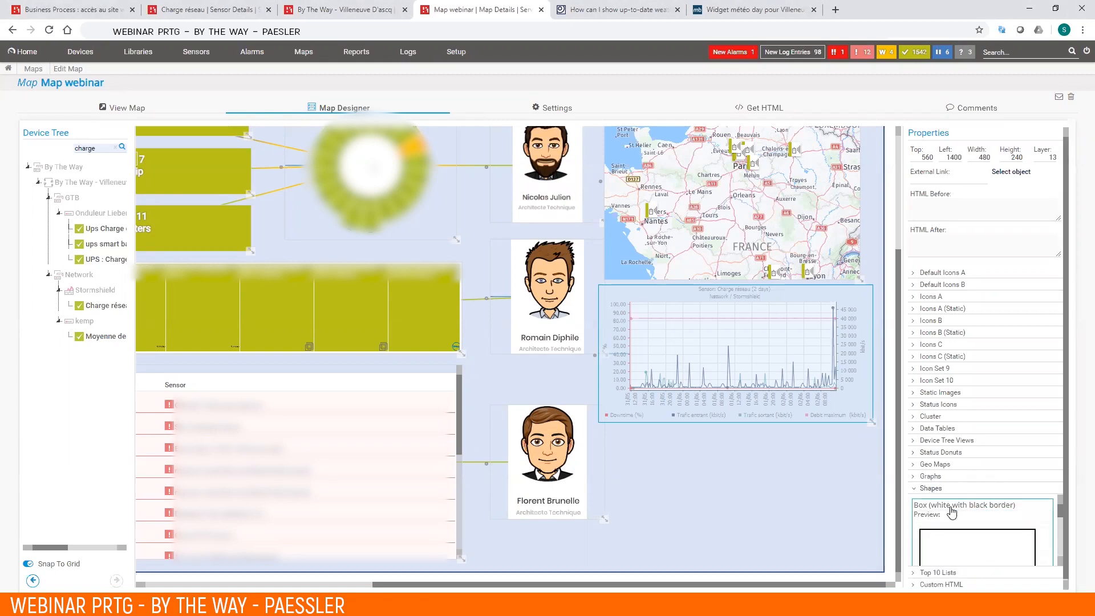
{"action": "scroll", "coordinate": [973, 521], "scroll_direction": "down", "scroll_amount": 3}
{"action": "scroll", "coordinate": [976, 522], "scroll_direction": "up", "scroll_amount": 2}
{"action": "scroll", "coordinate": [978, 524], "scroll_direction": "up", "scroll_amount": 1}
{"action": "left_click_drag", "start_coordinate": [968, 533], "coordinate": [733, 465]}
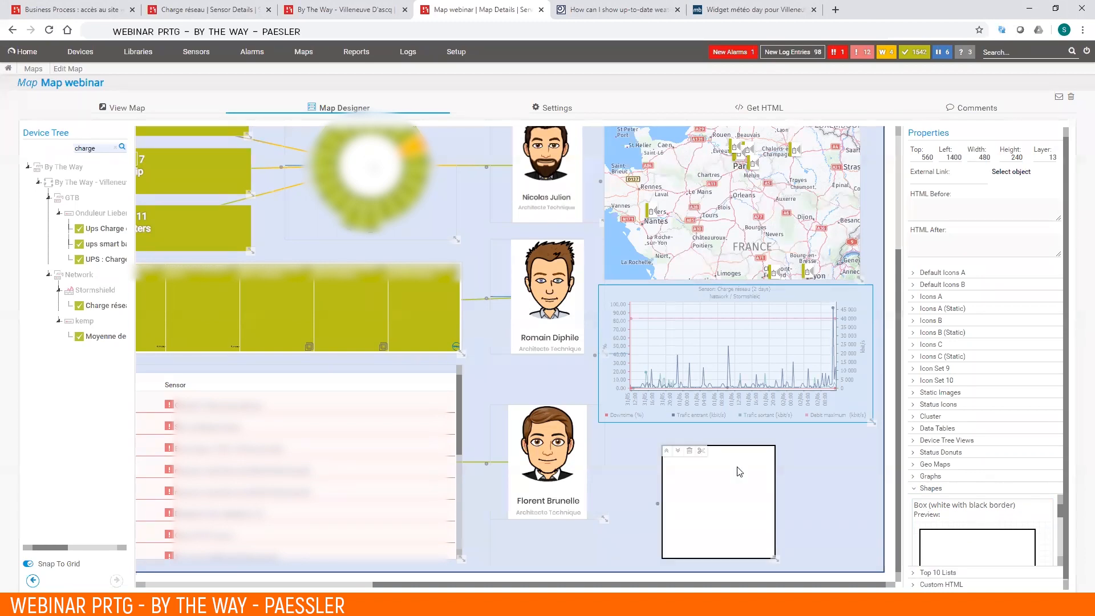
{"action": "left_click", "coordinate": [690, 451]}
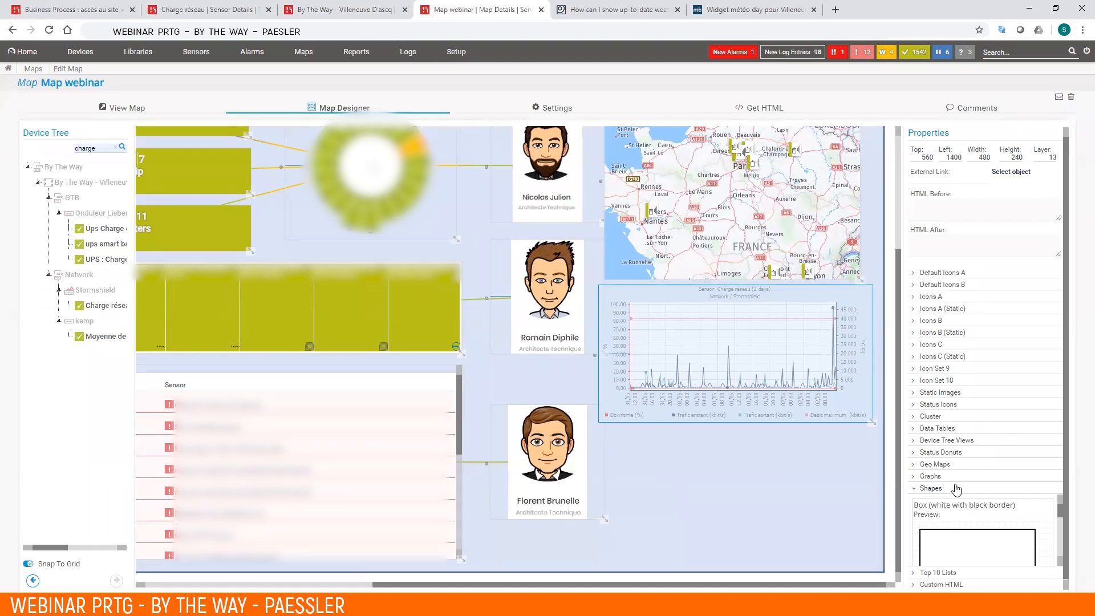
- Add a "Least Used CPU" Top 10 list below the "Charge réseau" graph at top 790, left 1460
{"action": "left_click", "coordinate": [931, 489]}
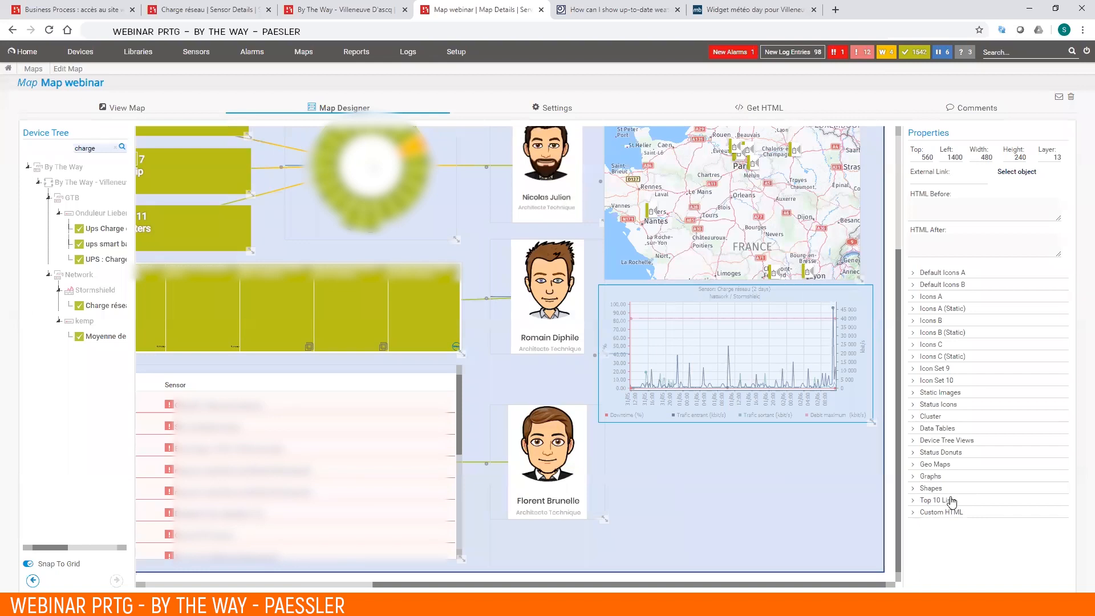
{"action": "left_click", "coordinate": [949, 500]}
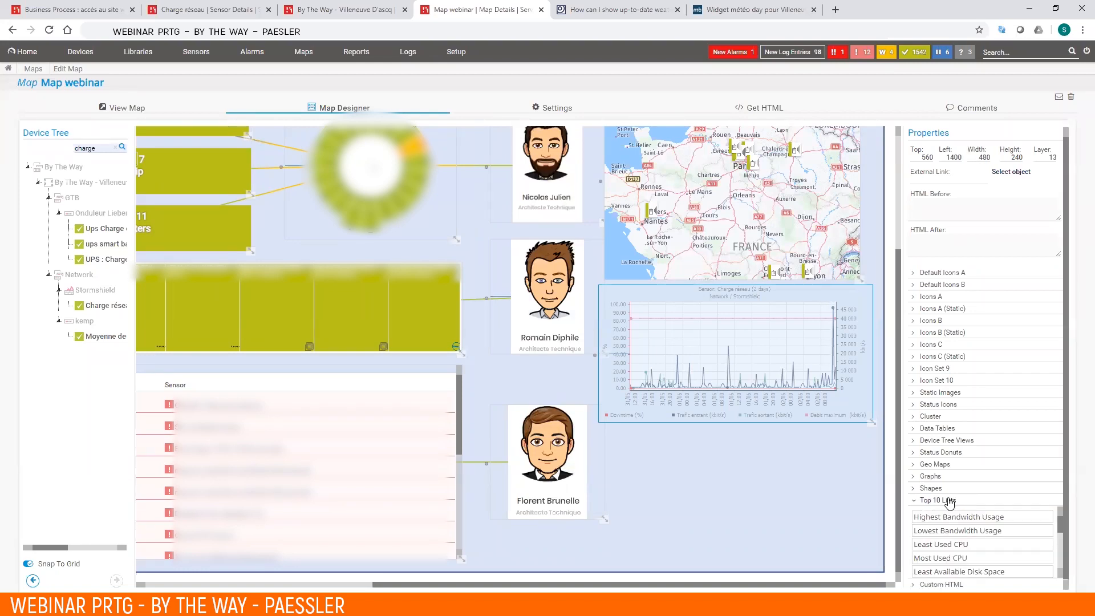
{"action": "left_click_drag", "start_coordinate": [941, 544], "coordinate": [700, 427]}
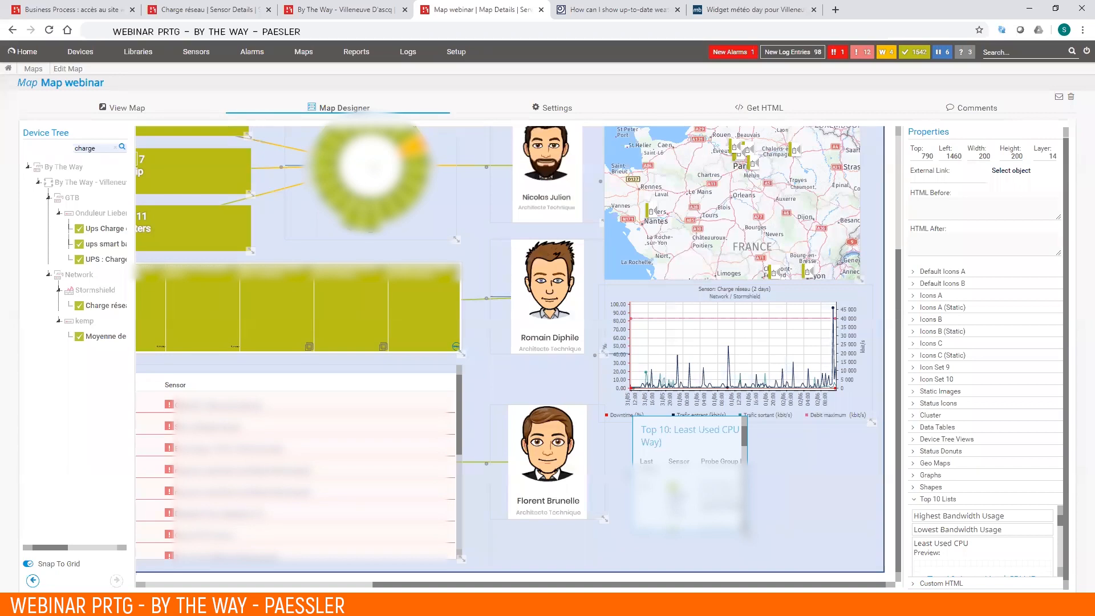
- Clear the device tree search, collapse the groups above the servers, and assign the Servers Villeneuve D'Ascq group to the Top 10 list
{"action": "left_click", "coordinate": [118, 149]}
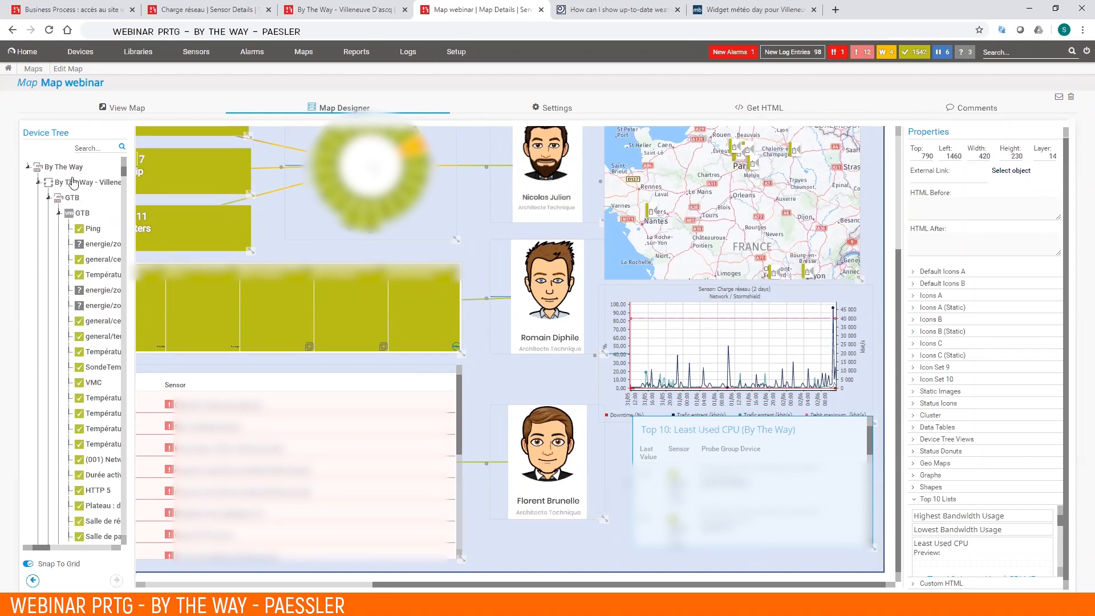
{"action": "left_click", "coordinate": [50, 198]}
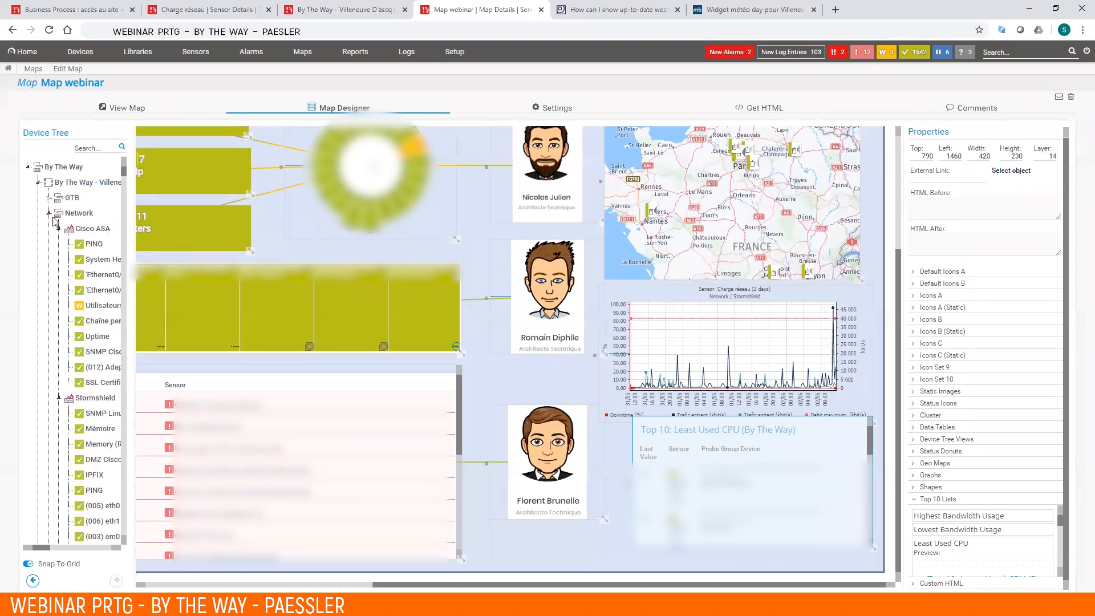
{"action": "left_click", "coordinate": [49, 213]}
{"action": "left_click", "coordinate": [50, 228]}
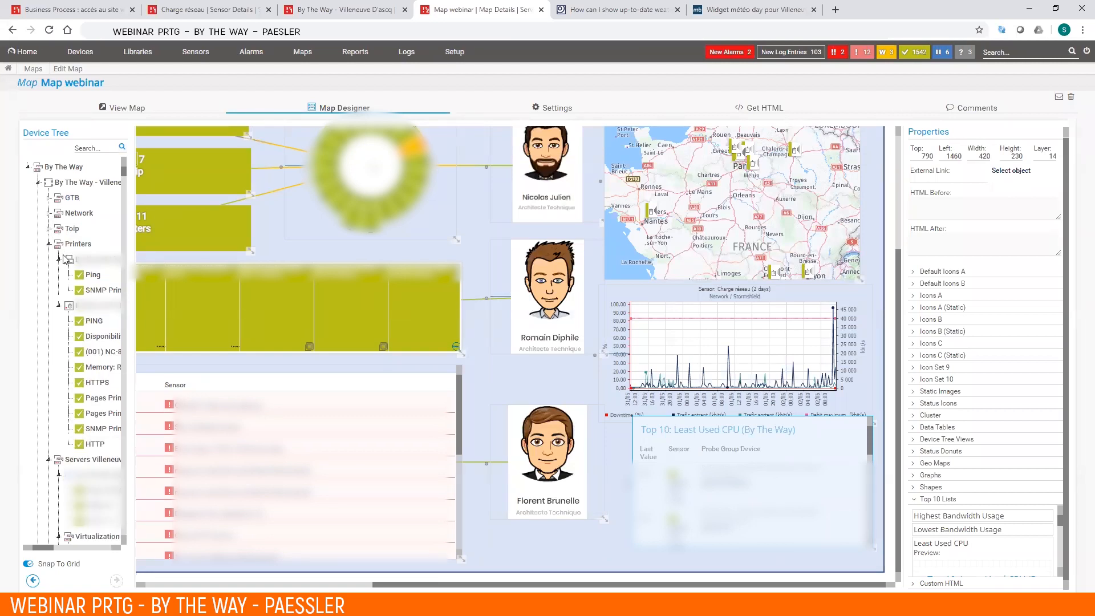
{"action": "left_click", "coordinate": [49, 243]}
{"action": "left_click_drag", "start_coordinate": [675, 444], "coordinate": [675, 446]}
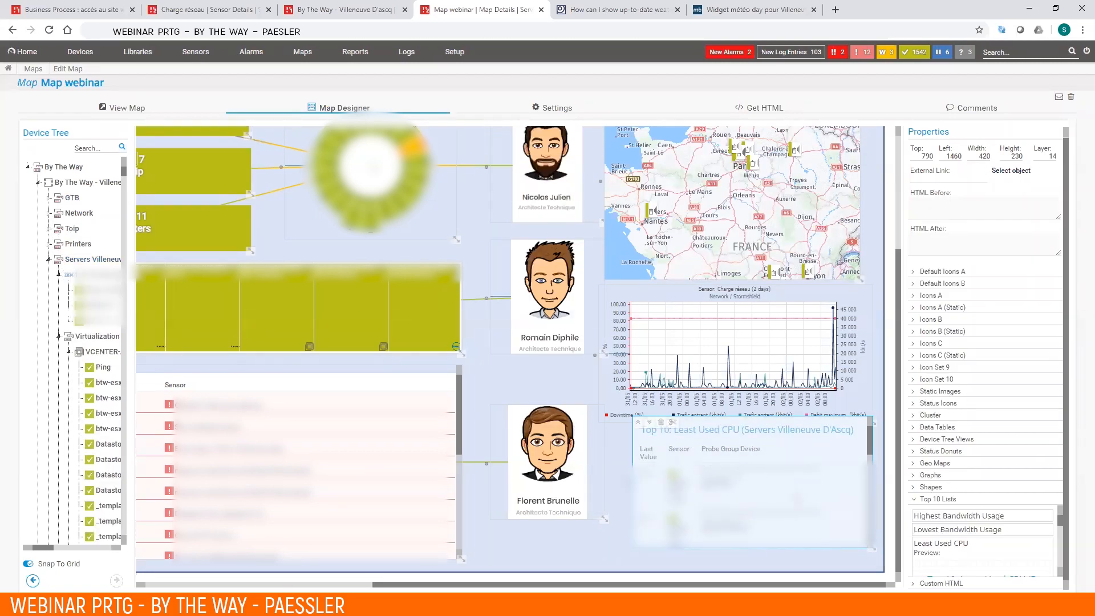
- Try the "Least Used CPU" list at 560 by 530 over the neighbouring map objects and delete it
{"action": "left_click_drag", "start_coordinate": [774, 438], "coordinate": [698, 284]}
{"action": "left_click_drag", "start_coordinate": [797, 394], "coordinate": [878, 565]}
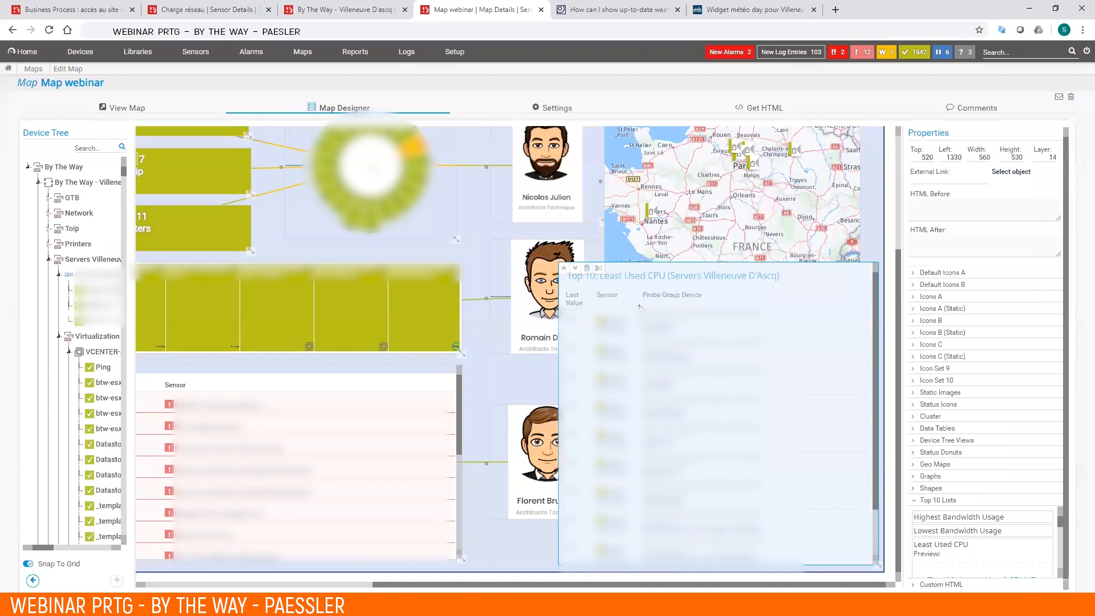
{"action": "left_click_drag", "start_coordinate": [699, 364], "coordinate": [577, 300]}
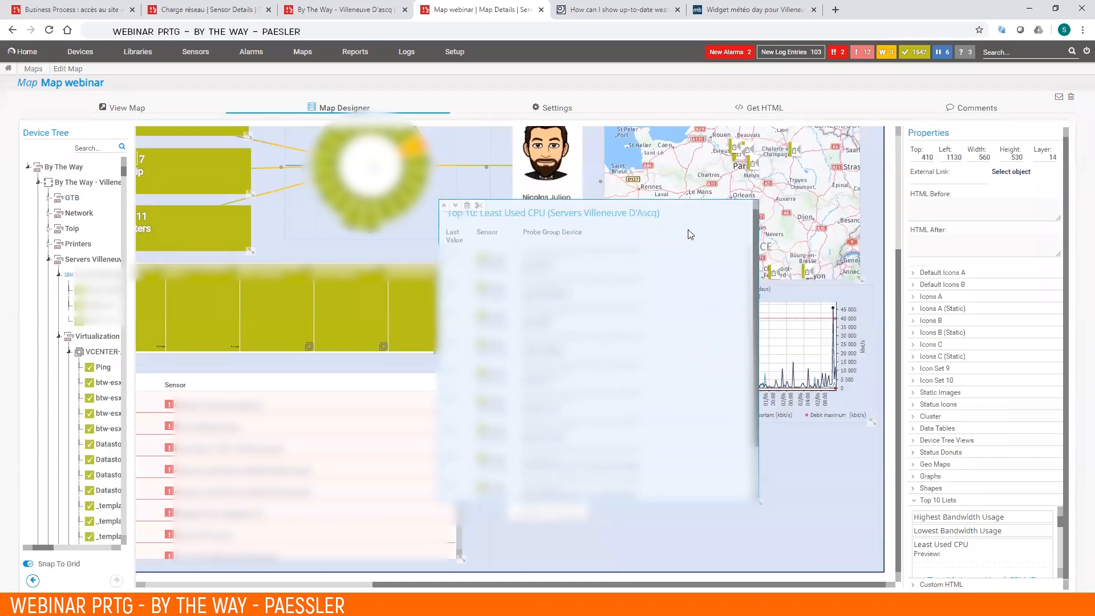
{"action": "left_click", "coordinate": [467, 206]}
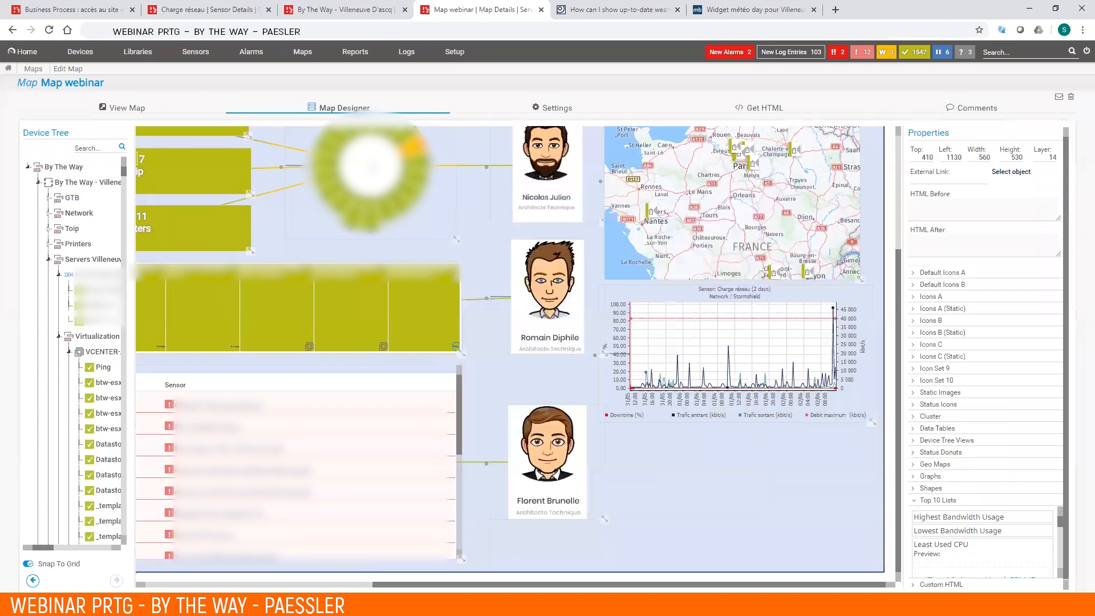
- Add a Custom HTML element below the "Charge réseau" graph at top 820, left 1510
{"action": "left_click", "coordinate": [970, 502]}
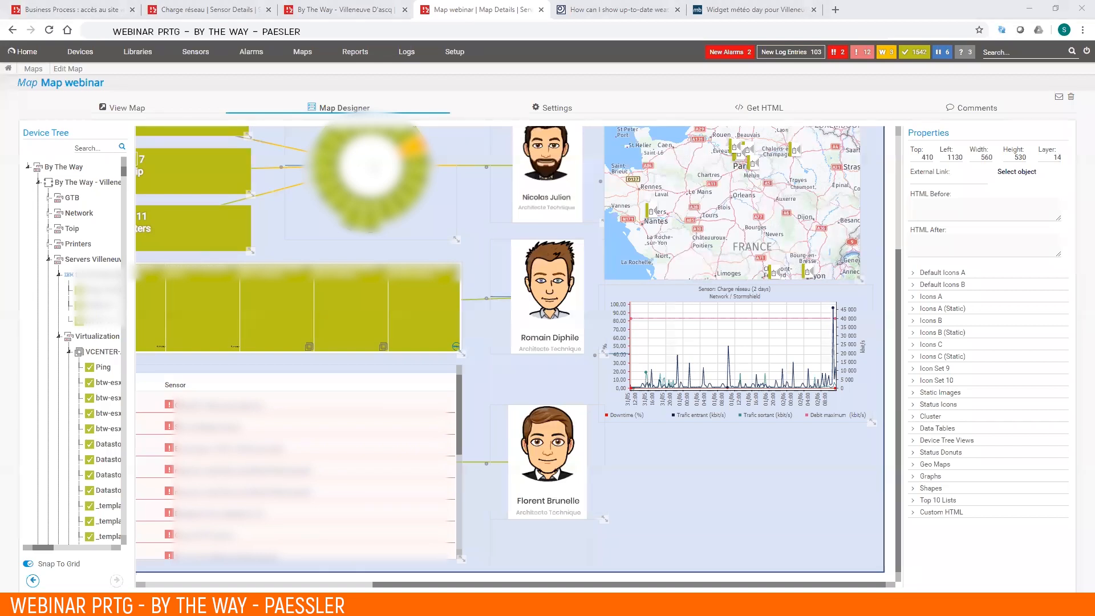
{"action": "left_click", "coordinate": [974, 512]}
{"action": "left_click_drag", "start_coordinate": [965, 529], "coordinate": [720, 456]}
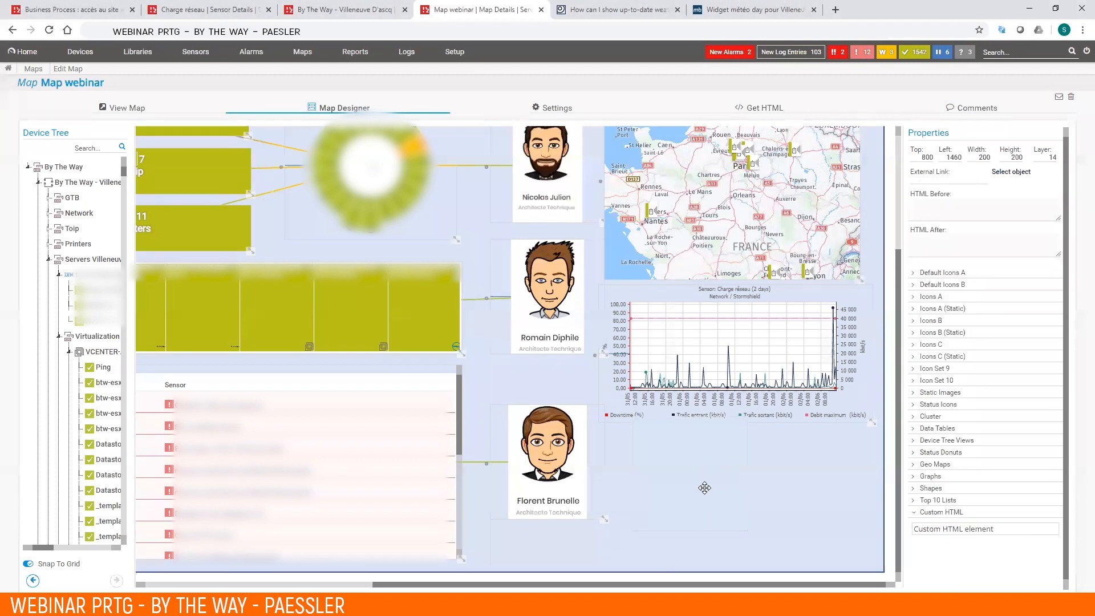
{"action": "left_click_drag", "start_coordinate": [710, 481], "coordinate": [736, 474]}
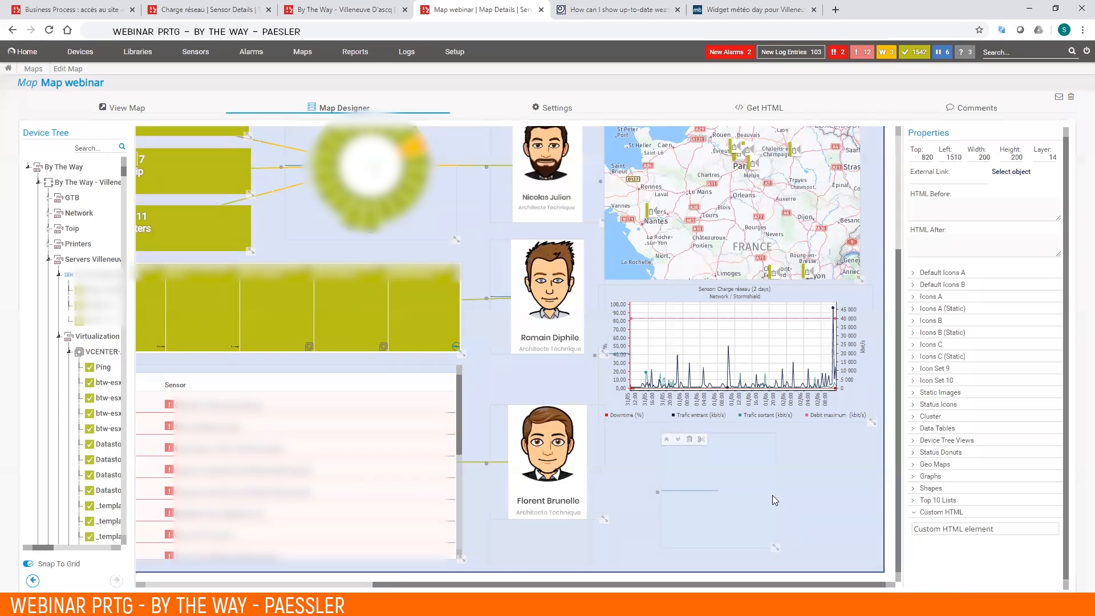
- Examine the External Link and HTML Before properties of the custom HTML element, the geo map and the lowest architect image
{"action": "left_click", "coordinate": [977, 187]}
{"action": "left_click", "coordinate": [977, 212]}
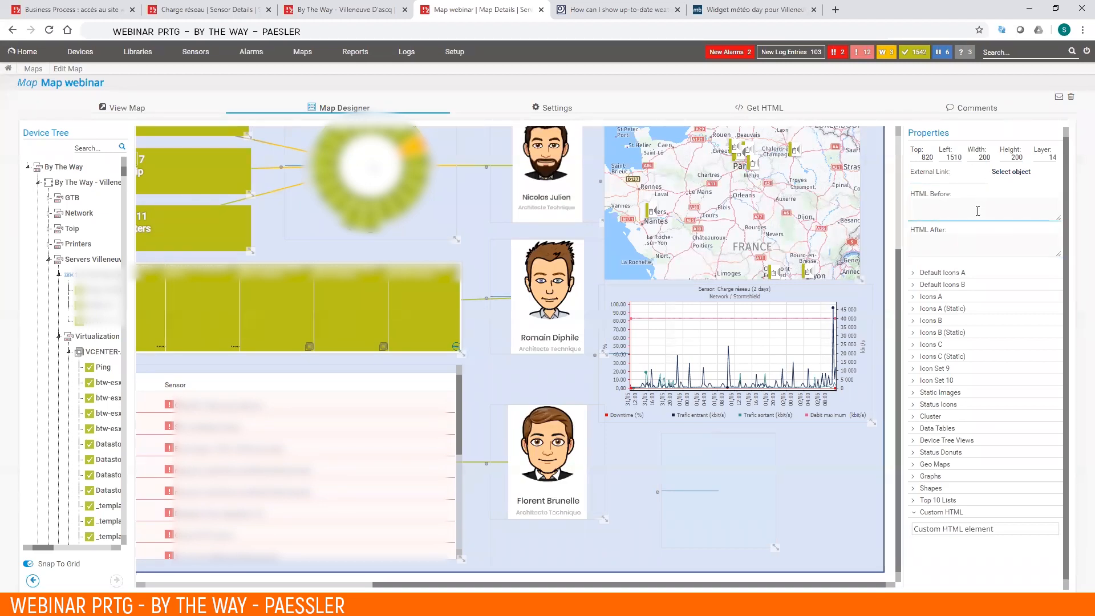
{"action": "left_click", "coordinate": [773, 342]}
{"action": "left_click", "coordinate": [777, 257]}
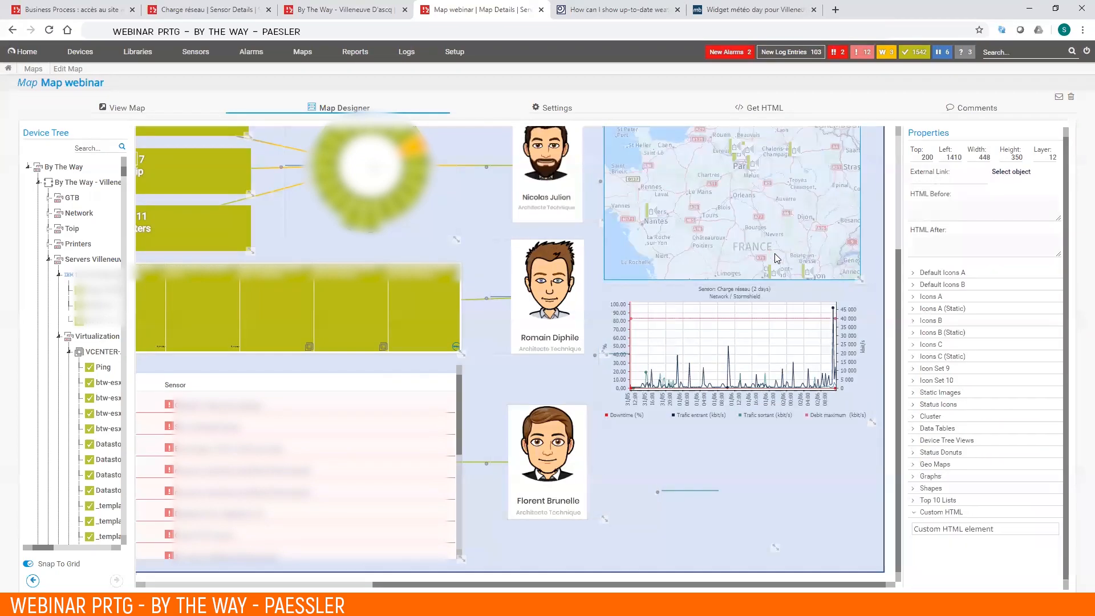
{"action": "left_click", "coordinate": [718, 486]}
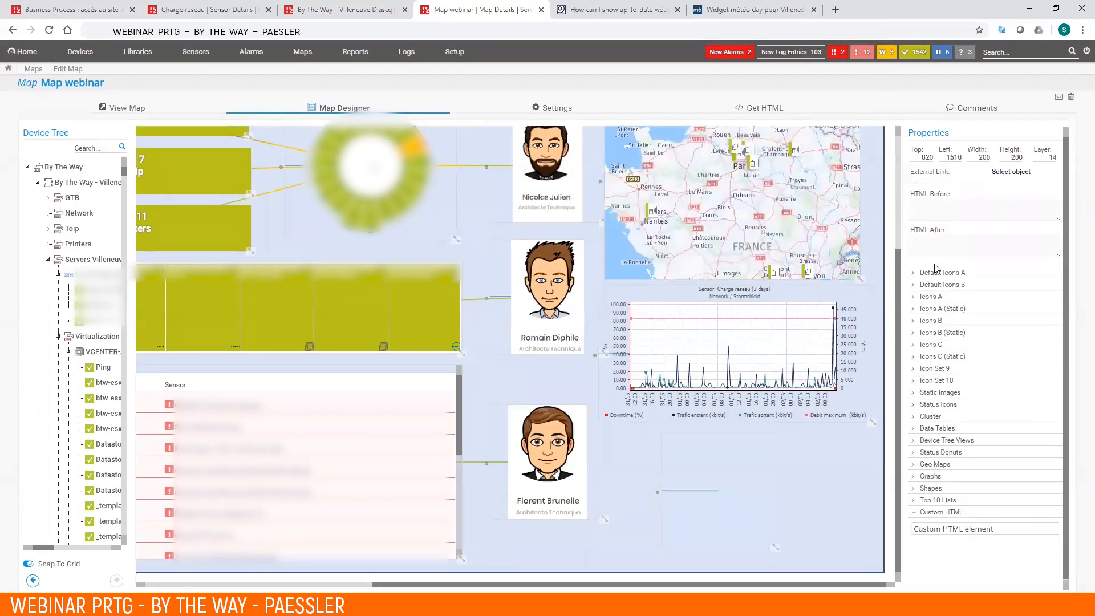
{"action": "left_click", "coordinate": [956, 178]}
{"action": "mouse_move", "coordinate": [771, 535]}
{"action": "left_click", "coordinate": [580, 449]}
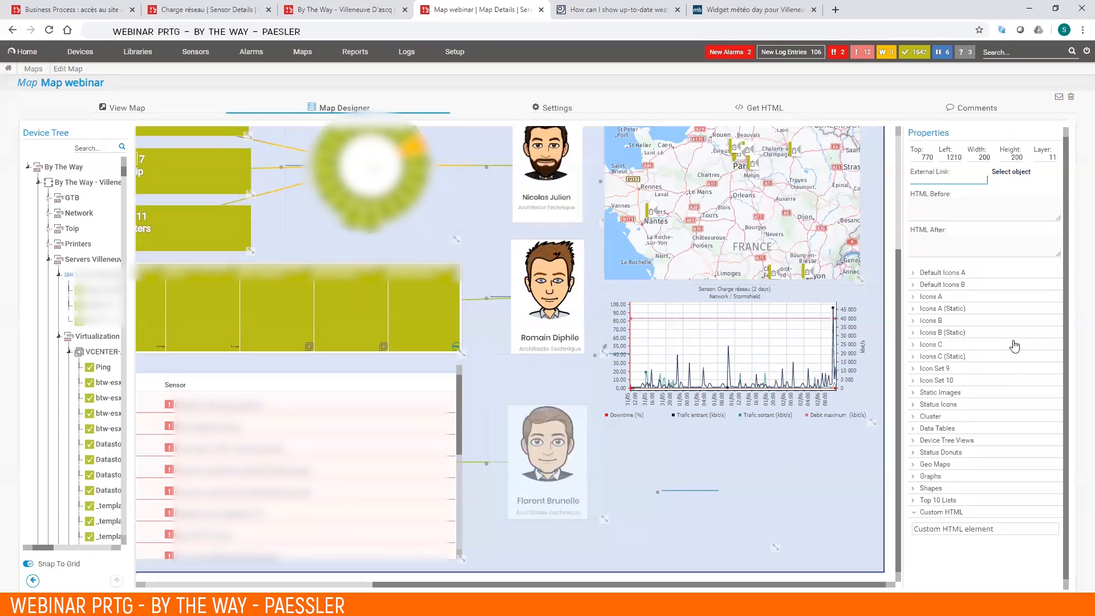
{"action": "left_click", "coordinate": [932, 215]}
{"action": "left_click", "coordinate": [748, 458]}
- Set the custom HTML element's HTML Before content to "exemple" and save it
{"action": "left_click", "coordinate": [956, 211]}
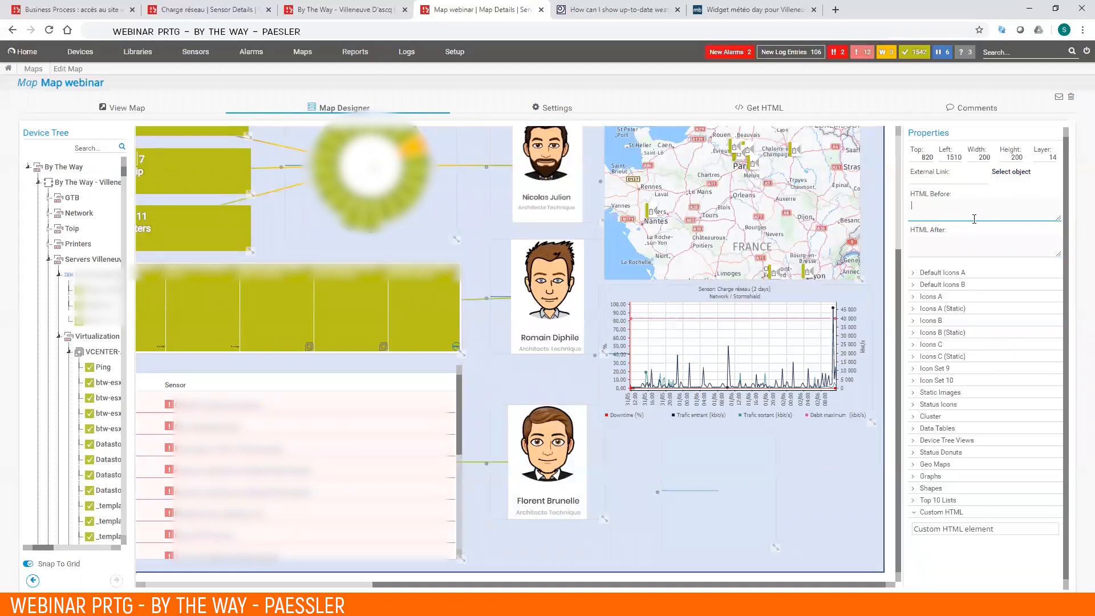
{"action": "type", "text": "exem"}
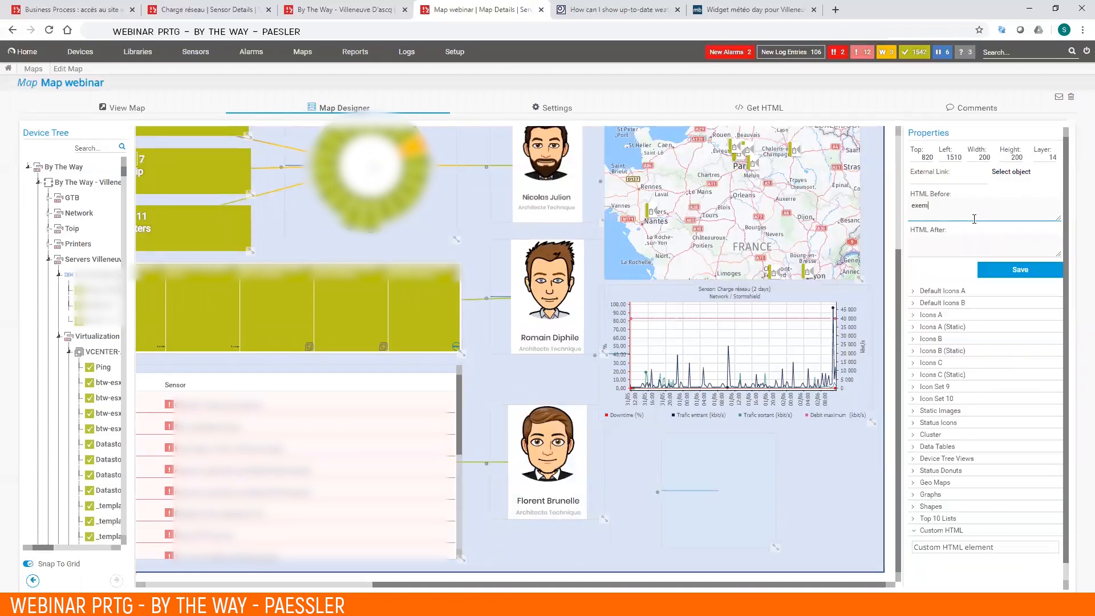
{"action": "type", "text": "ple"}
{"action": "left_click", "coordinate": [1017, 271]}
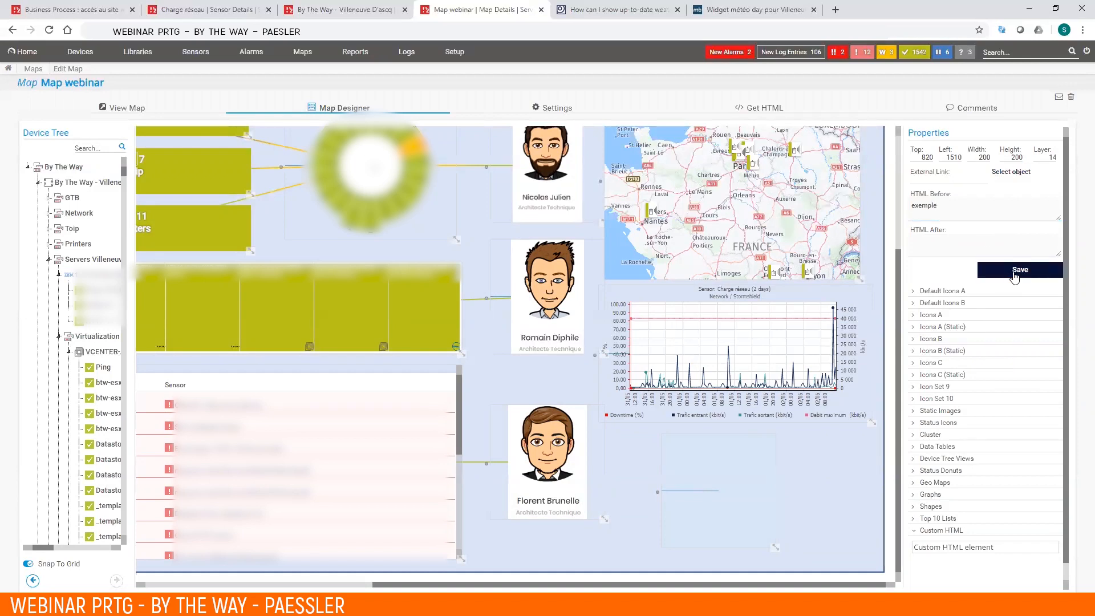
- Shrink the custom HTML element to 150 by 50 and reposition it just below the "Charge réseau" graph
{"action": "left_click_drag", "start_coordinate": [775, 546], "coordinate": [757, 455]}
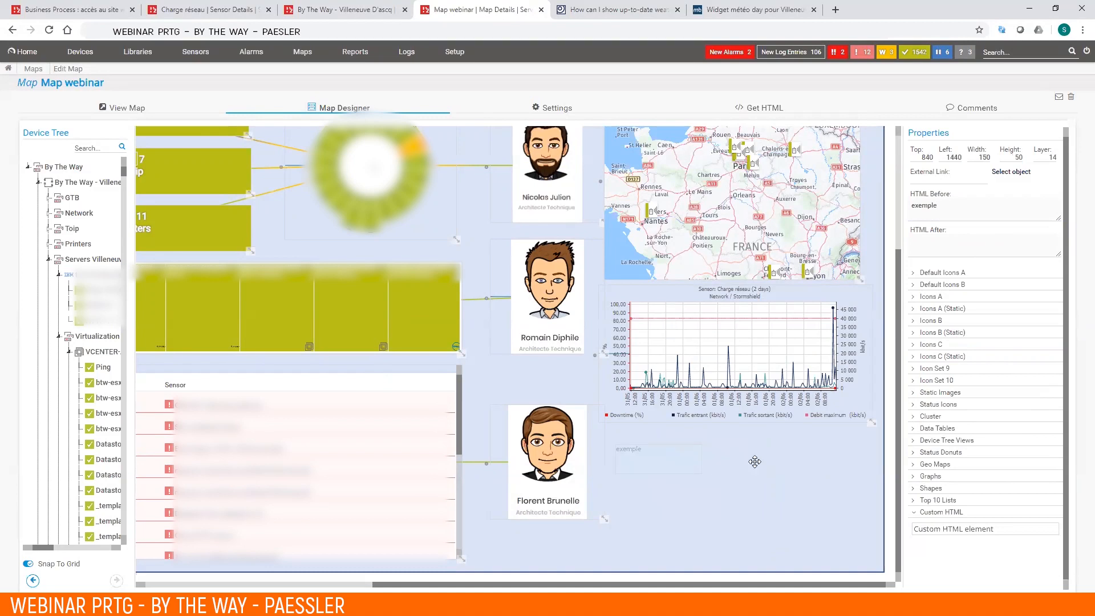
{"action": "left_click", "coordinate": [760, 460]}
{"action": "mouse_move", "coordinate": [700, 467]}
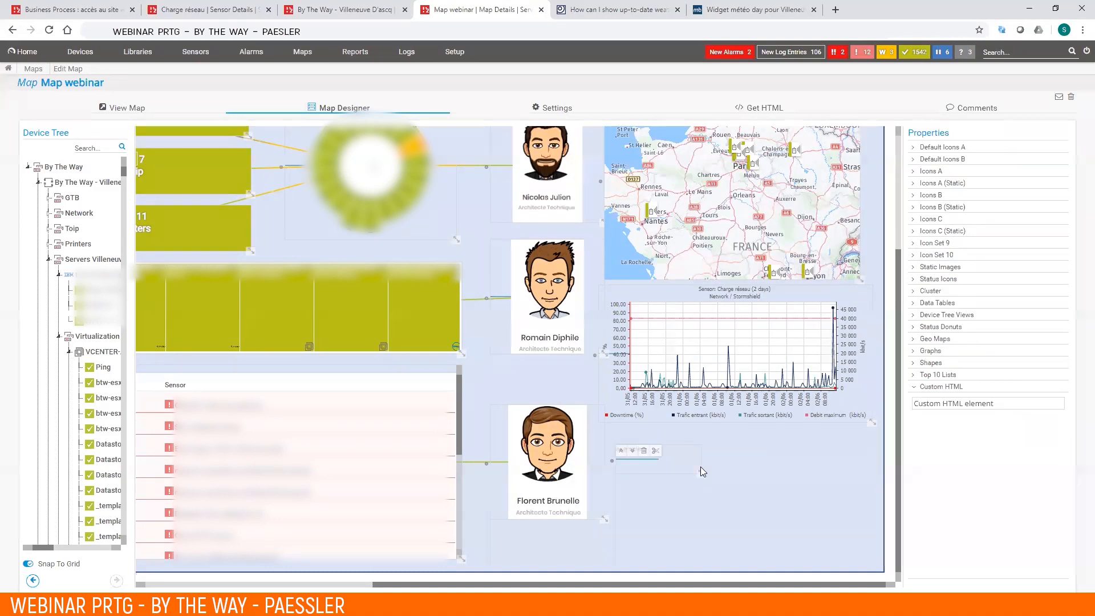
{"action": "left_click_drag", "start_coordinate": [669, 463], "coordinate": [711, 454]}
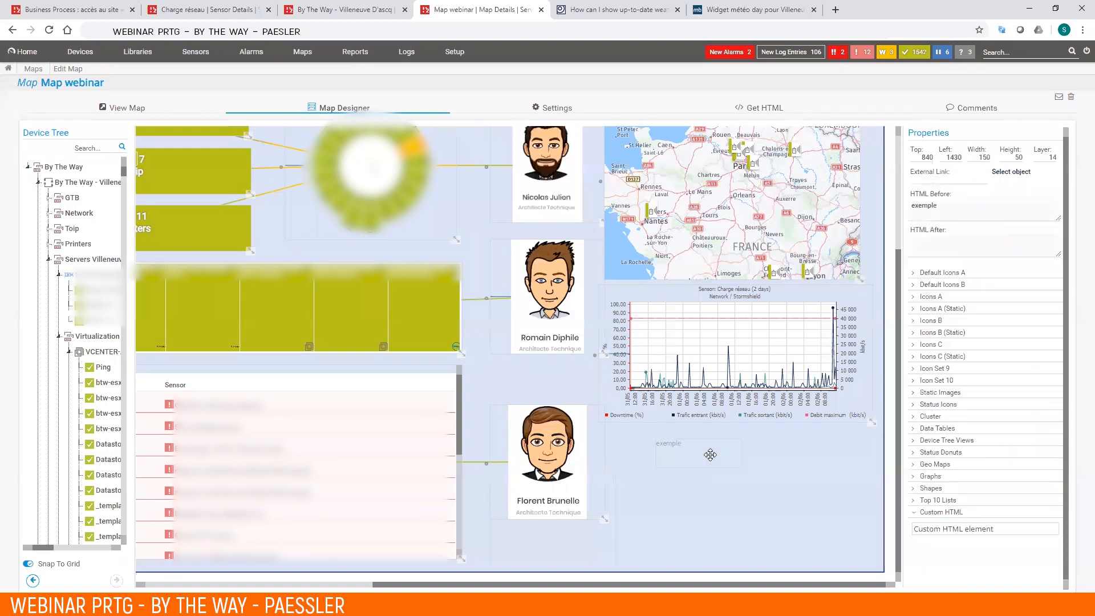
{"action": "left_click", "coordinate": [789, 449]}
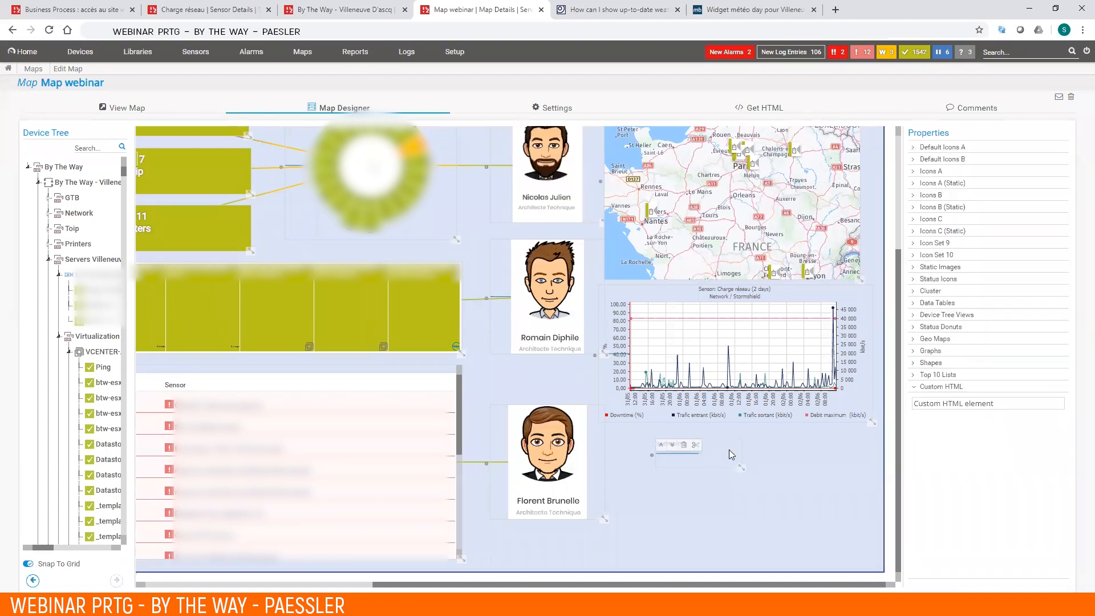
- Delete the "exemple" custom HTML element below the "Charge réseau" graph
{"action": "left_click", "coordinate": [689, 474]}
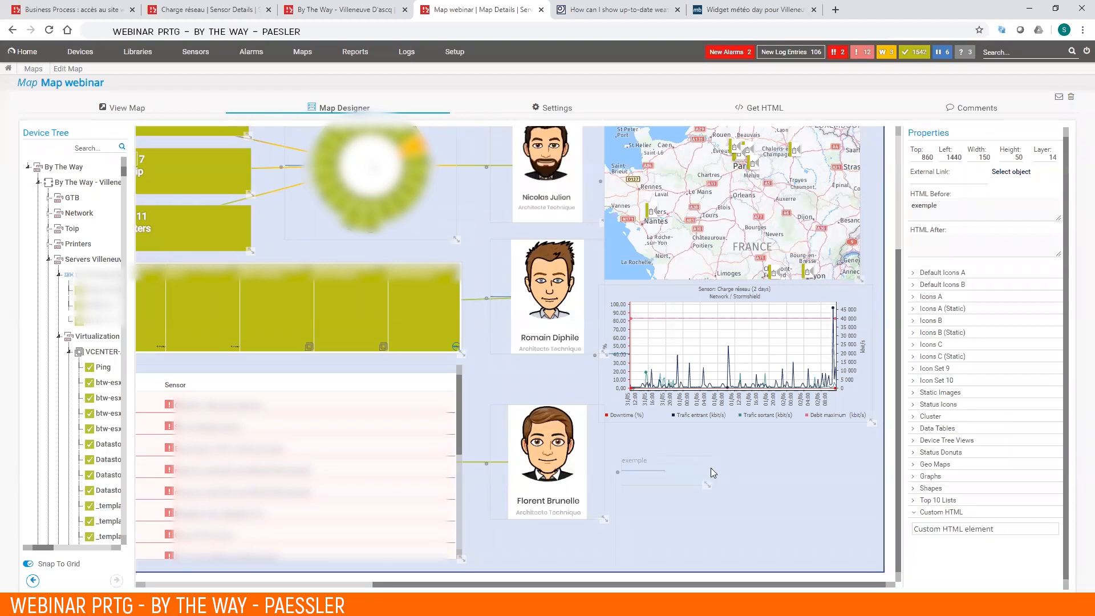
{"action": "mouse_move", "coordinate": [673, 467]}
{"action": "left_click", "coordinate": [652, 462]}
- Link the network load graph to the "Charge réseau" sensor under By The Way - Villeneuve D'ascq, Network, Stormshield
{"action": "left_click", "coordinate": [683, 357]}
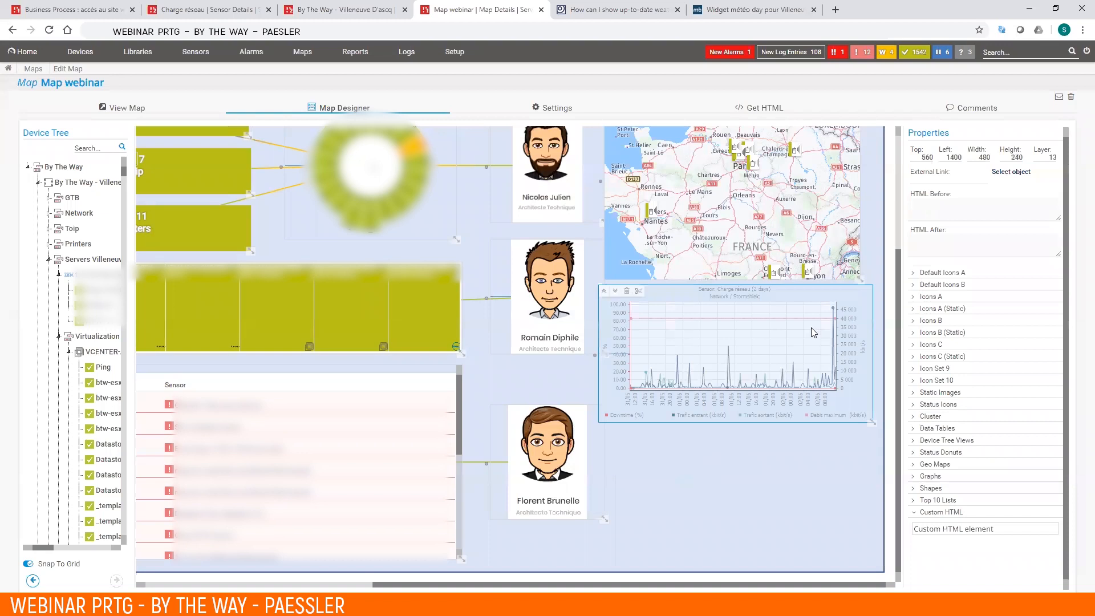
{"action": "left_click", "coordinate": [1010, 173]}
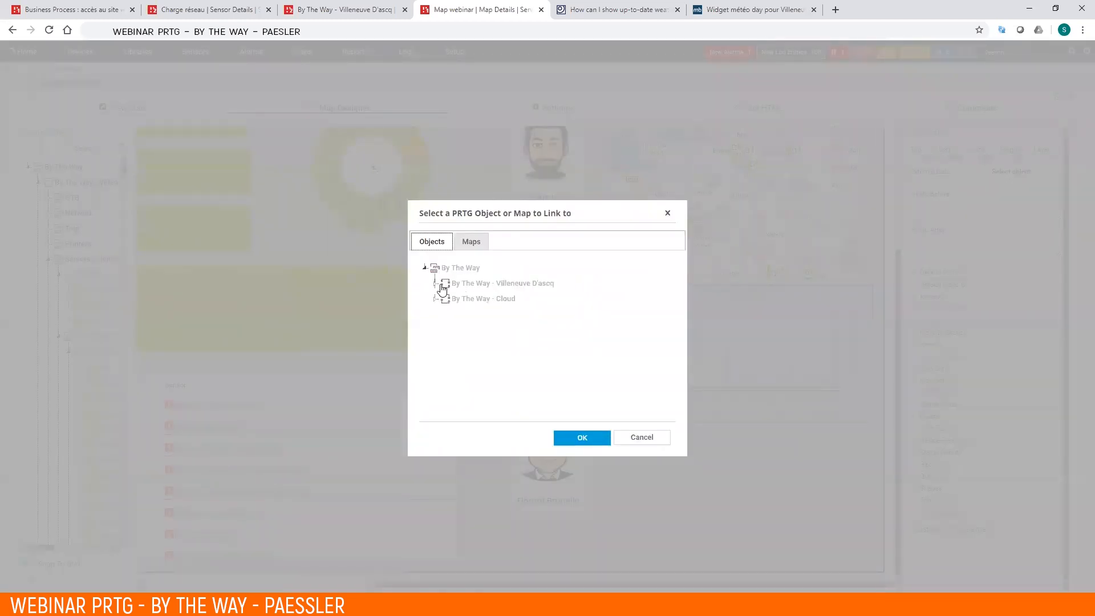
{"action": "left_click", "coordinate": [434, 284]}
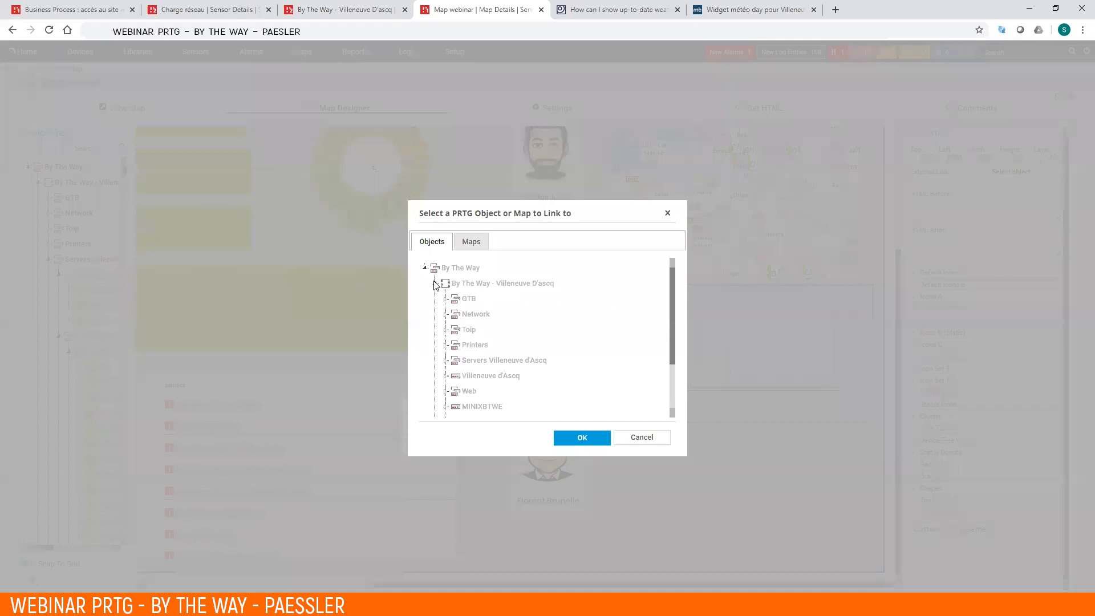
{"action": "left_click", "coordinate": [446, 314]}
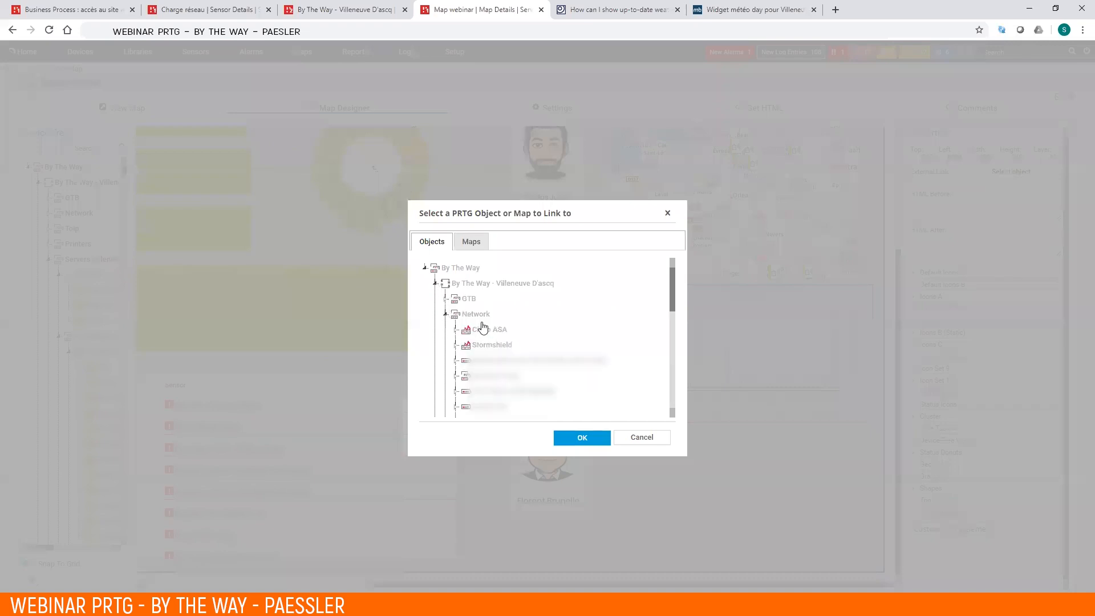
{"action": "left_click", "coordinate": [457, 345]}
{"action": "scroll", "coordinate": [525, 351], "scroll_direction": "down", "scroll_amount": 2}
{"action": "scroll", "coordinate": [525, 352], "scroll_direction": "down", "scroll_amount": 5}
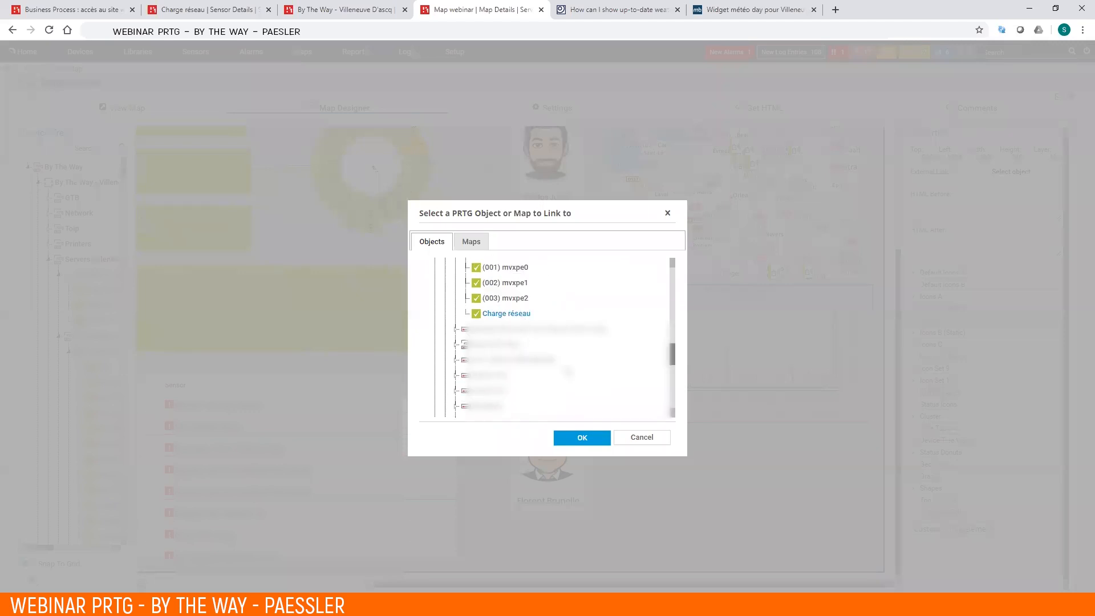
{"action": "left_click", "coordinate": [581, 441]}
{"action": "left_click", "coordinate": [581, 441]}
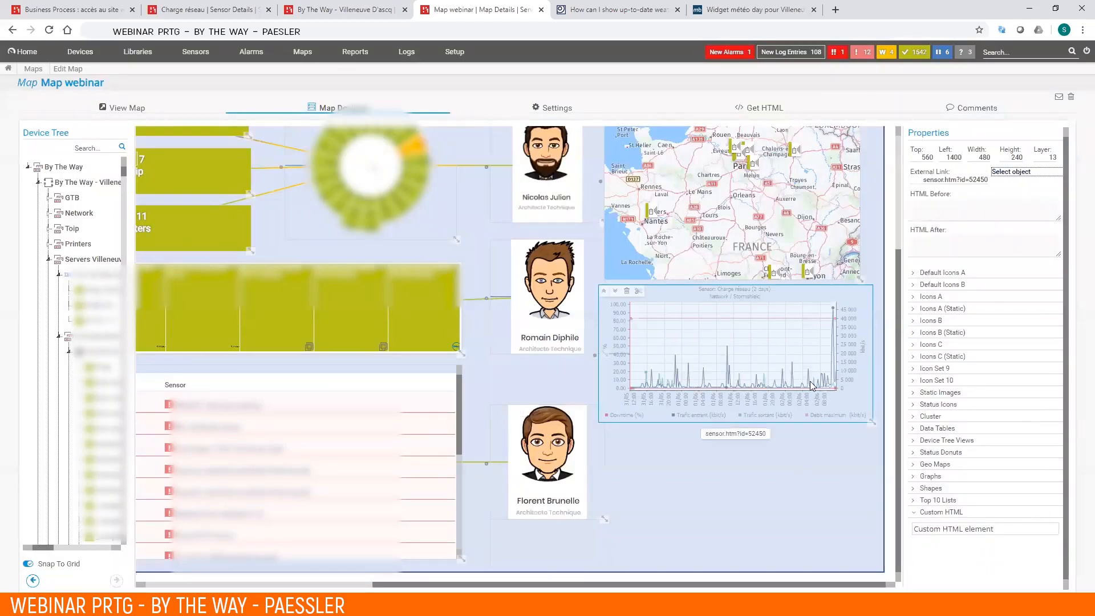
{"action": "left_click", "coordinate": [762, 465]}
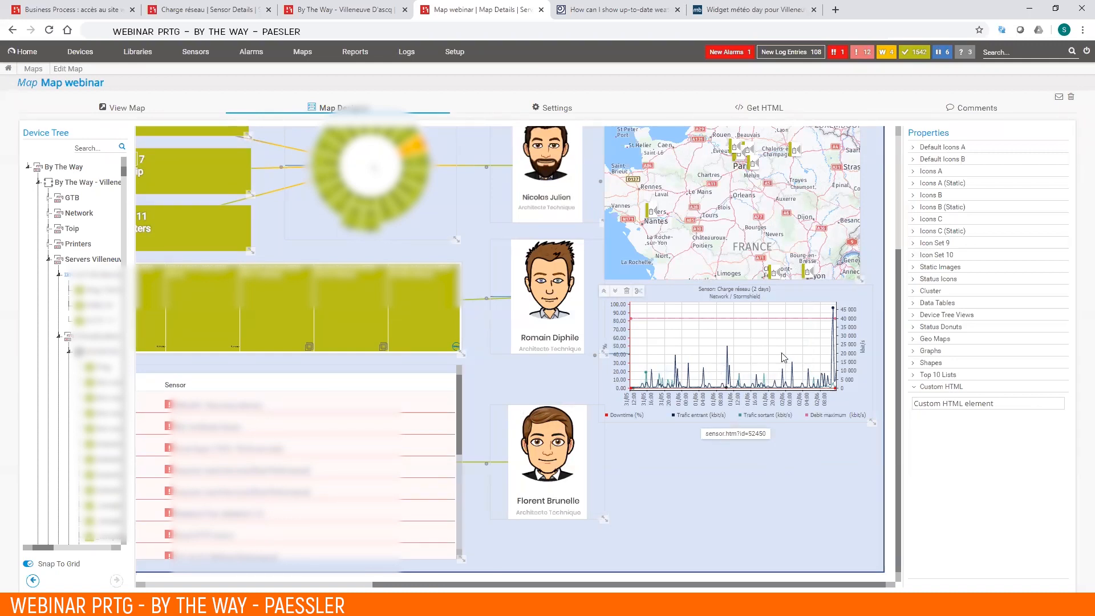
- Check which maps the network load graph could link to, keeping its existing external link
{"action": "scroll", "coordinate": [790, 365], "scroll_direction": "up", "scroll_amount": 3}
{"action": "scroll", "coordinate": [797, 355], "scroll_direction": "down", "scroll_amount": 1}
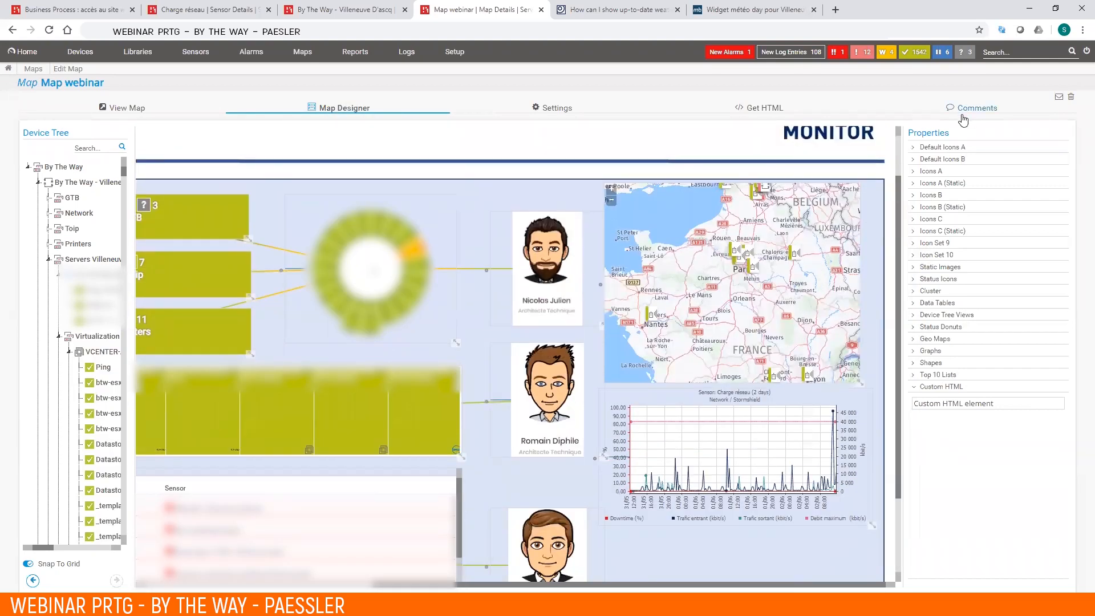
{"action": "left_click", "coordinate": [950, 149]}
{"action": "left_click", "coordinate": [952, 152]}
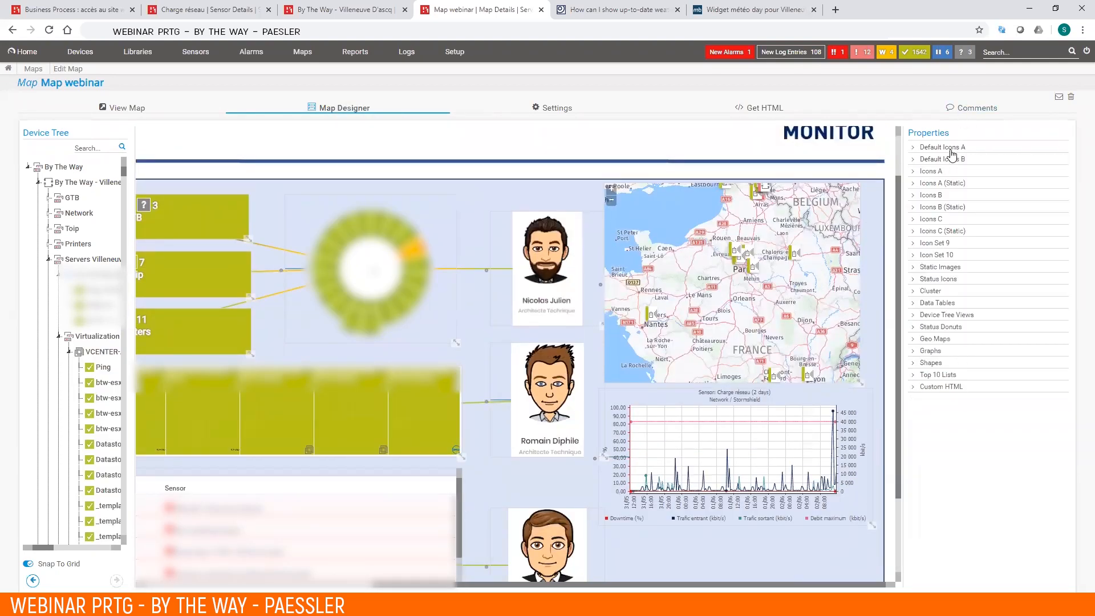
{"action": "left_click", "coordinate": [755, 453]}
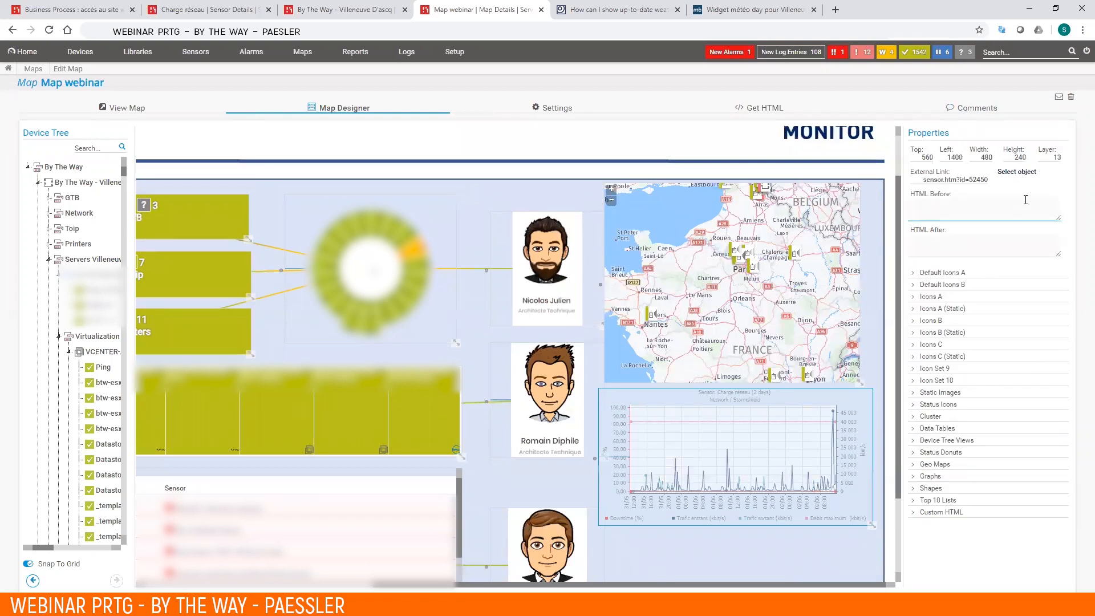
{"action": "left_click", "coordinate": [1028, 175]}
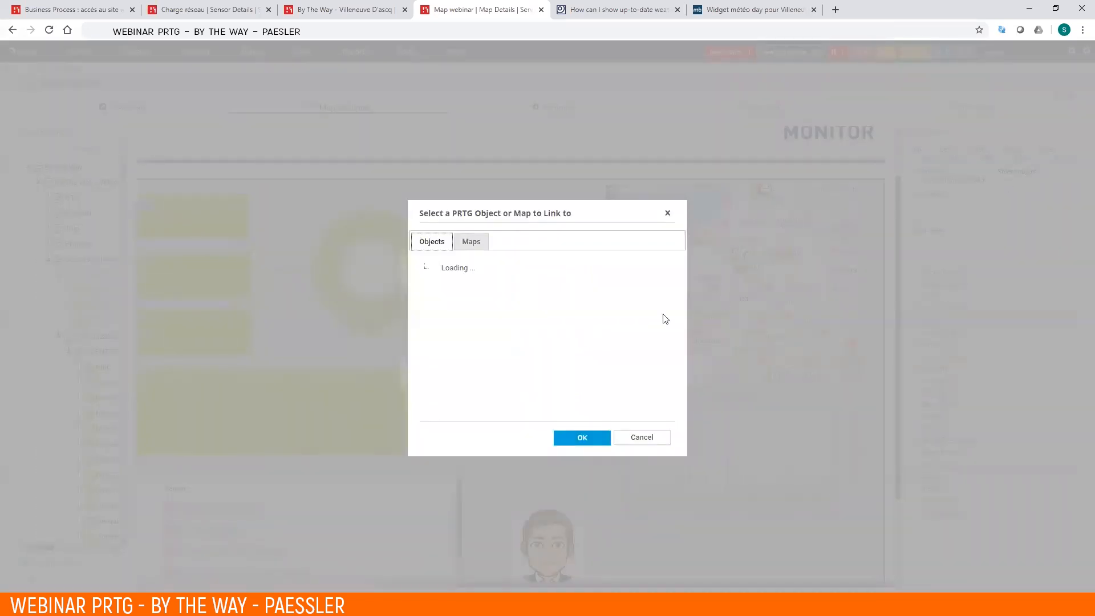
{"action": "left_click", "coordinate": [477, 240]}
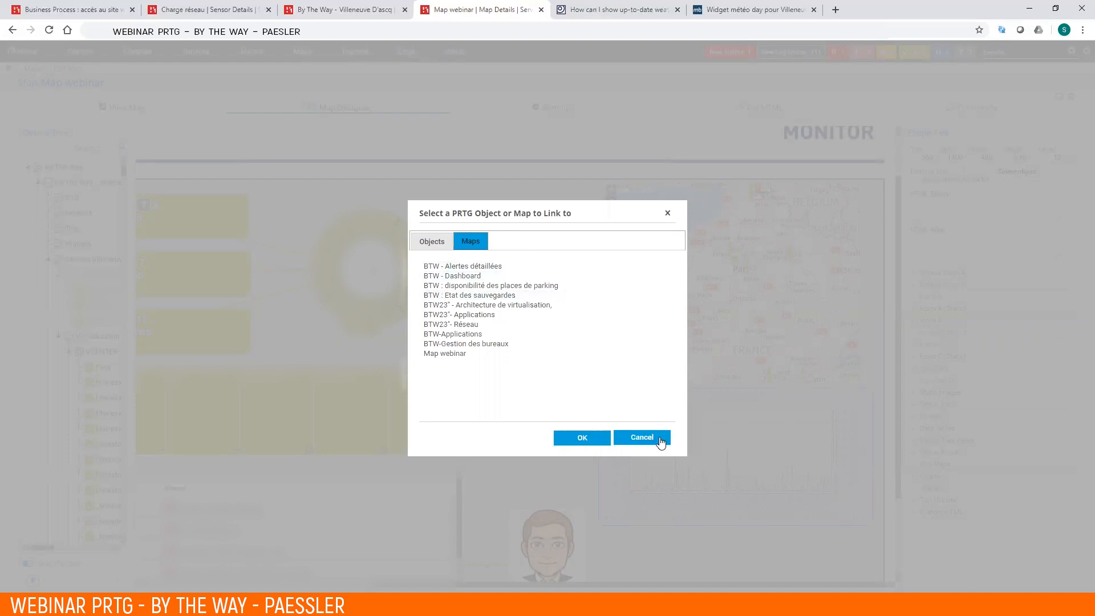
{"action": "left_click", "coordinate": [642, 437]}
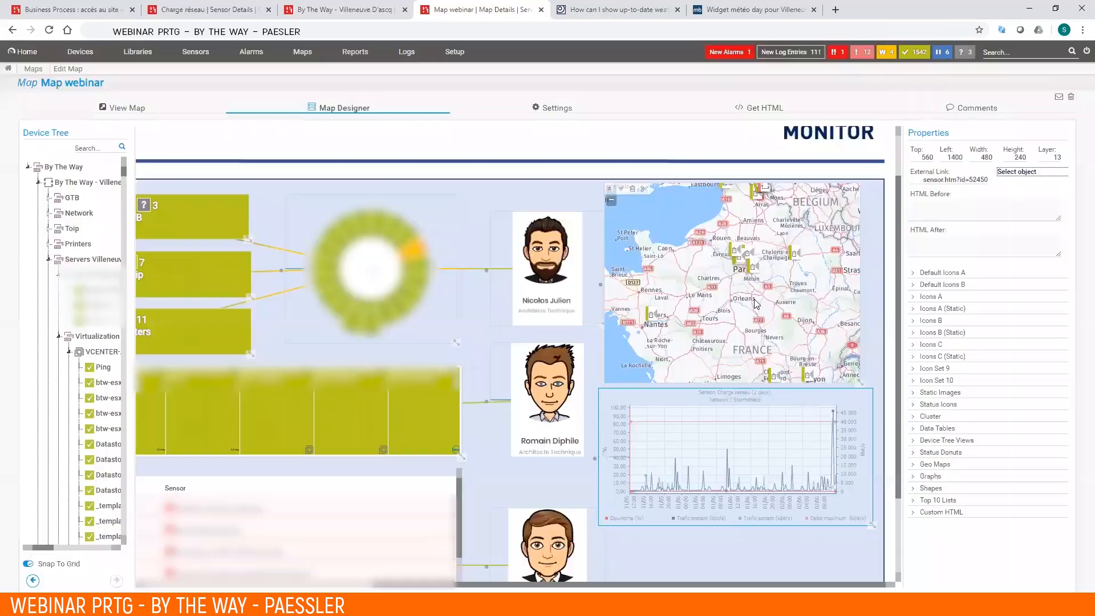
{"action": "key", "text": "alt+Tab"}
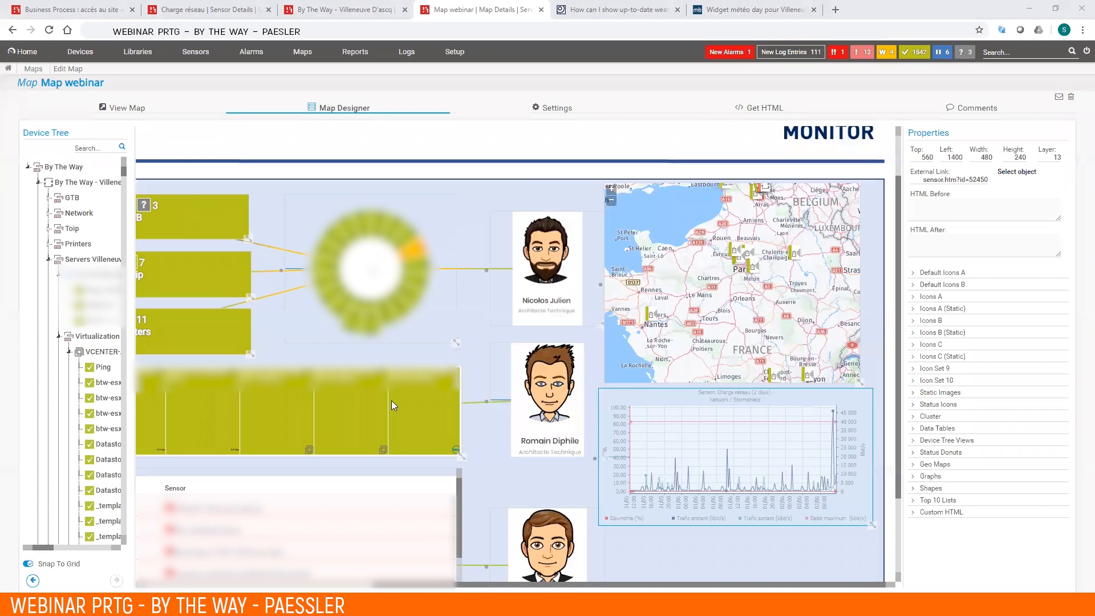
{"action": "left_click", "coordinate": [809, 536]}
{"action": "scroll", "coordinate": [808, 536], "scroll_direction": "down", "scroll_amount": 2}
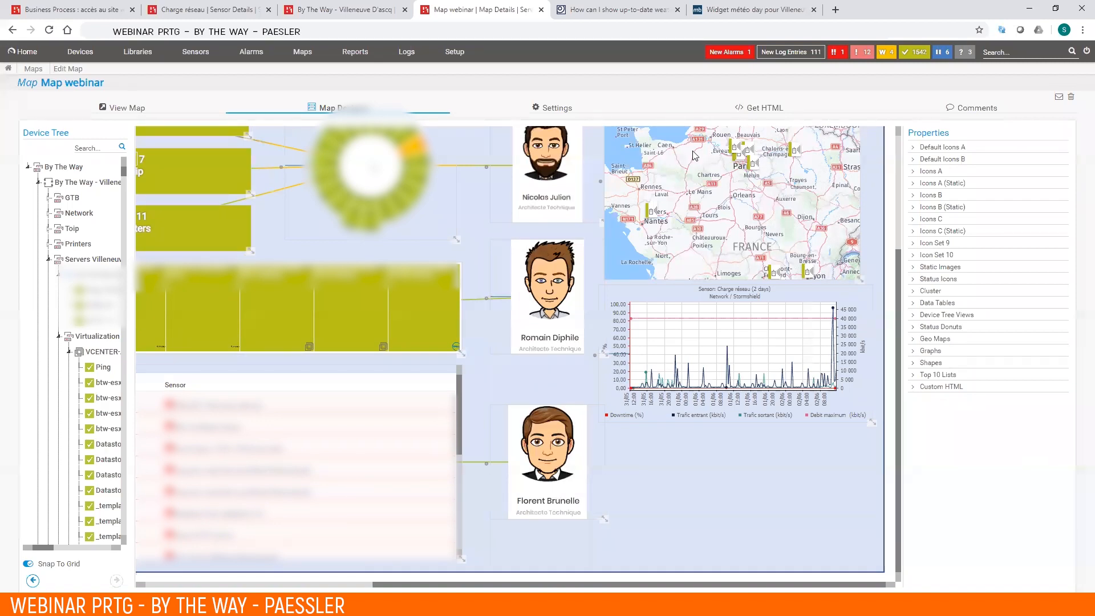
- Open the webinar map through its login-required link, view it full screen, and return to the map's editing page
{"action": "left_click", "coordinate": [763, 112]}
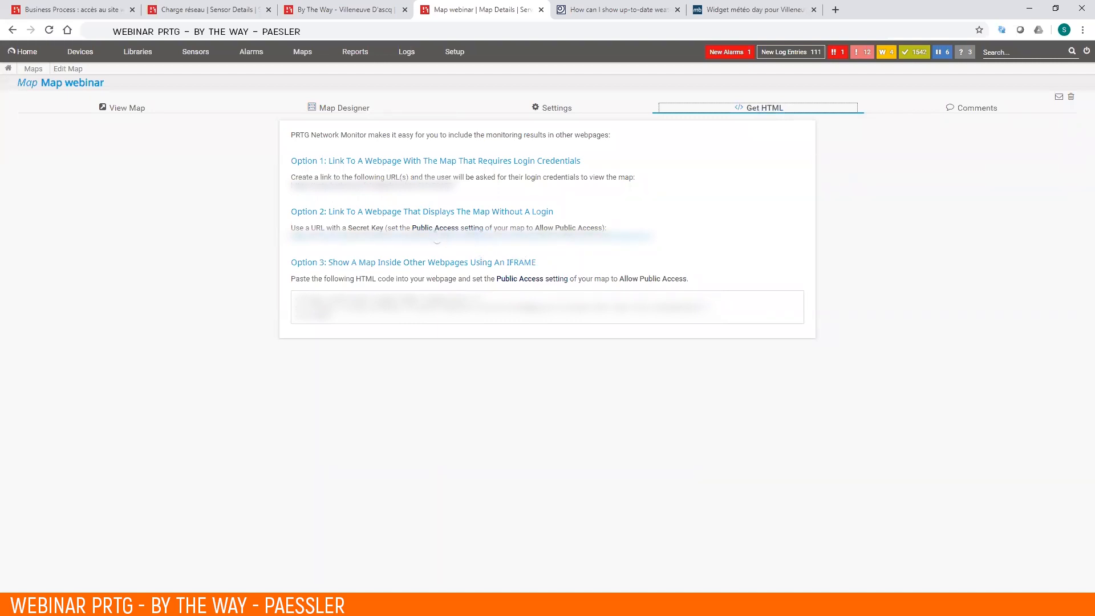
{"action": "left_click", "coordinate": [436, 186]}
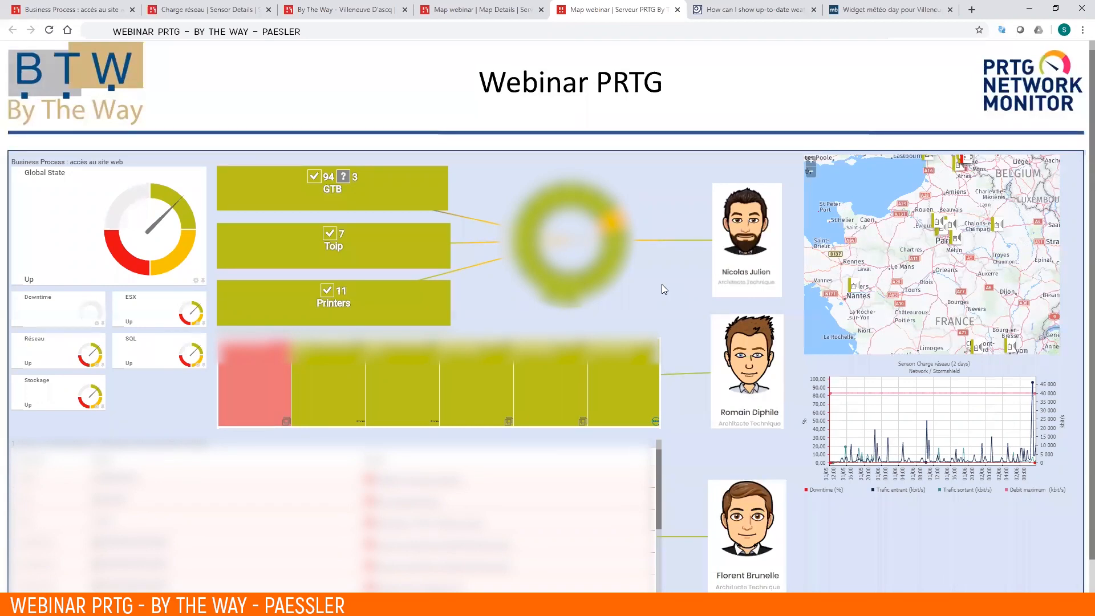
{"action": "key", "text": "F11"}
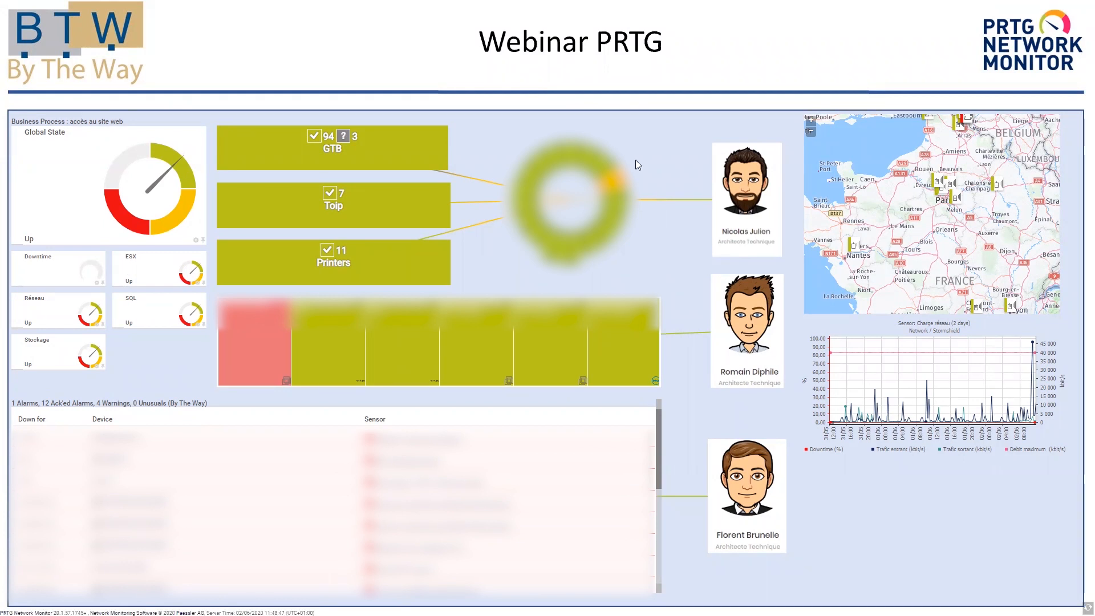
{"action": "key", "text": "F11"}
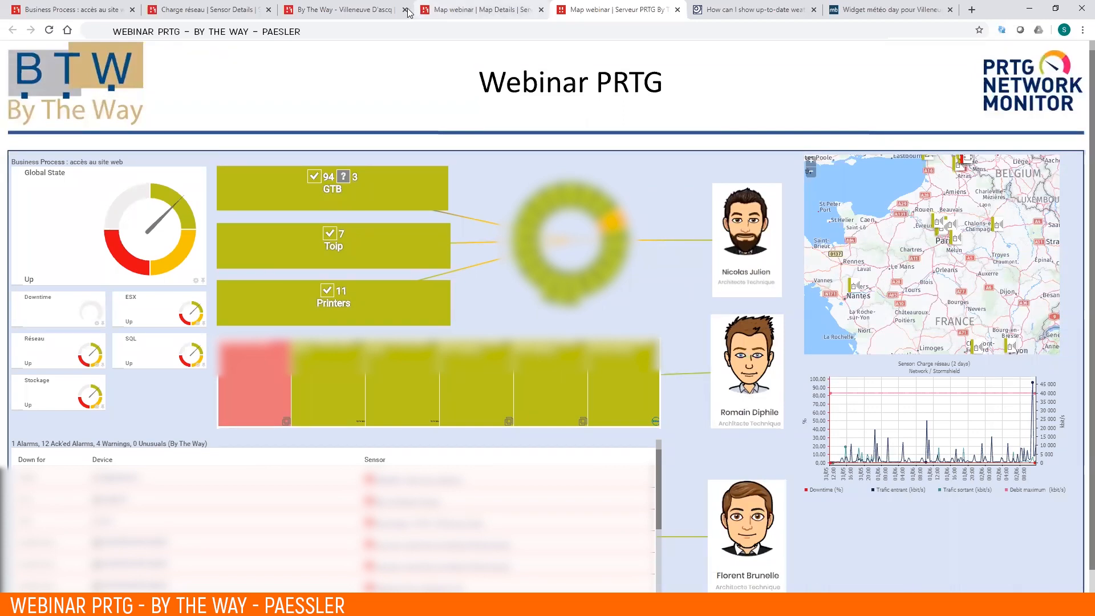
{"action": "left_click", "coordinate": [448, 15]}
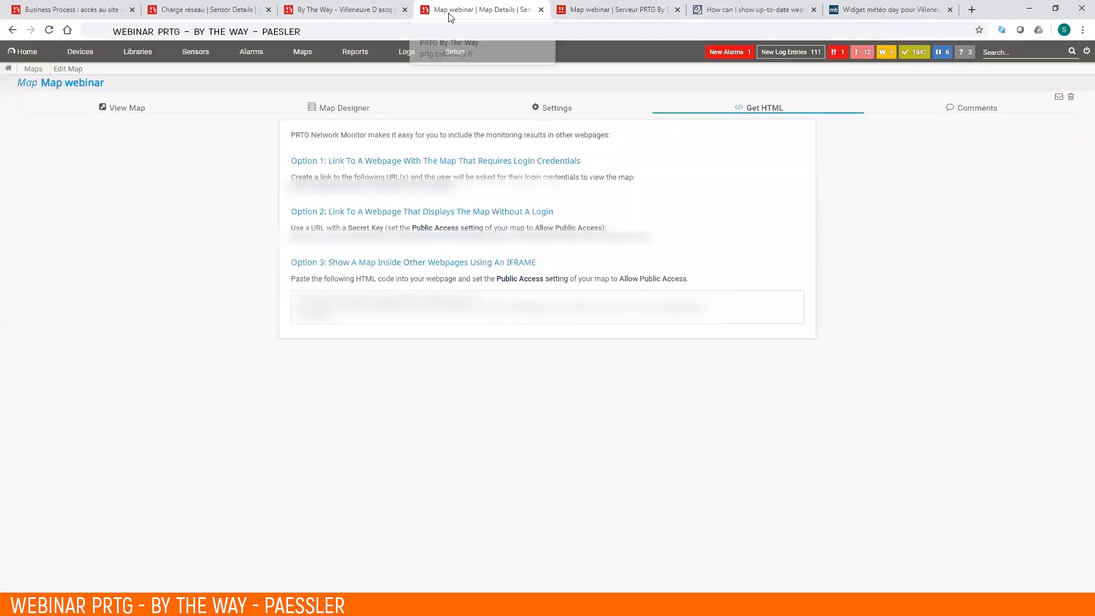
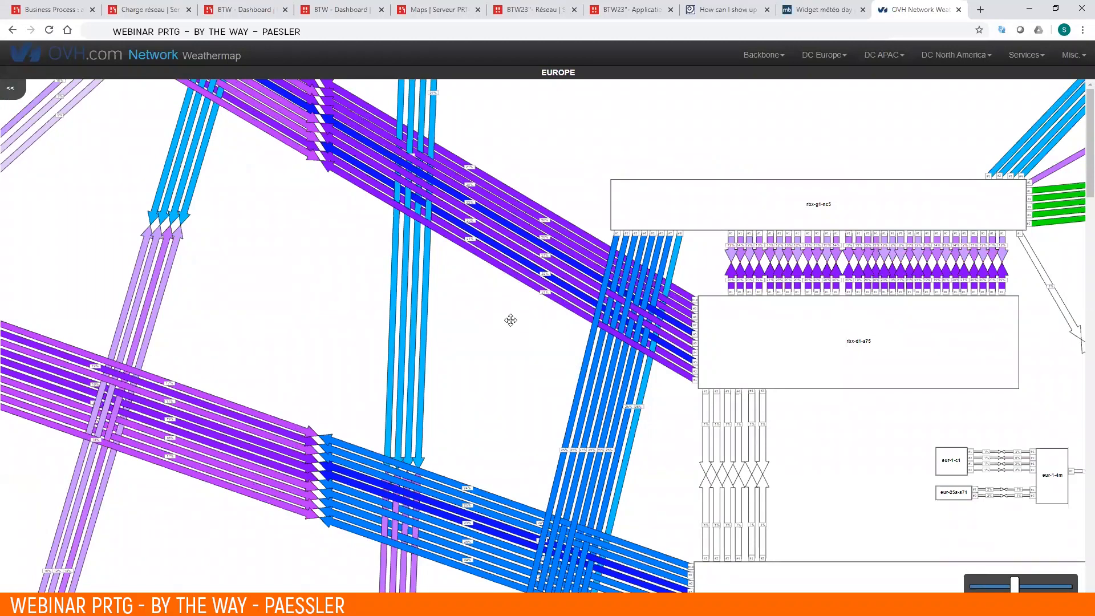
- Examine the complete Europe backbone on the OVH Network Weathermap
{"action": "scroll", "coordinate": [507, 351], "scroll_direction": "down", "scroll_amount": 2}
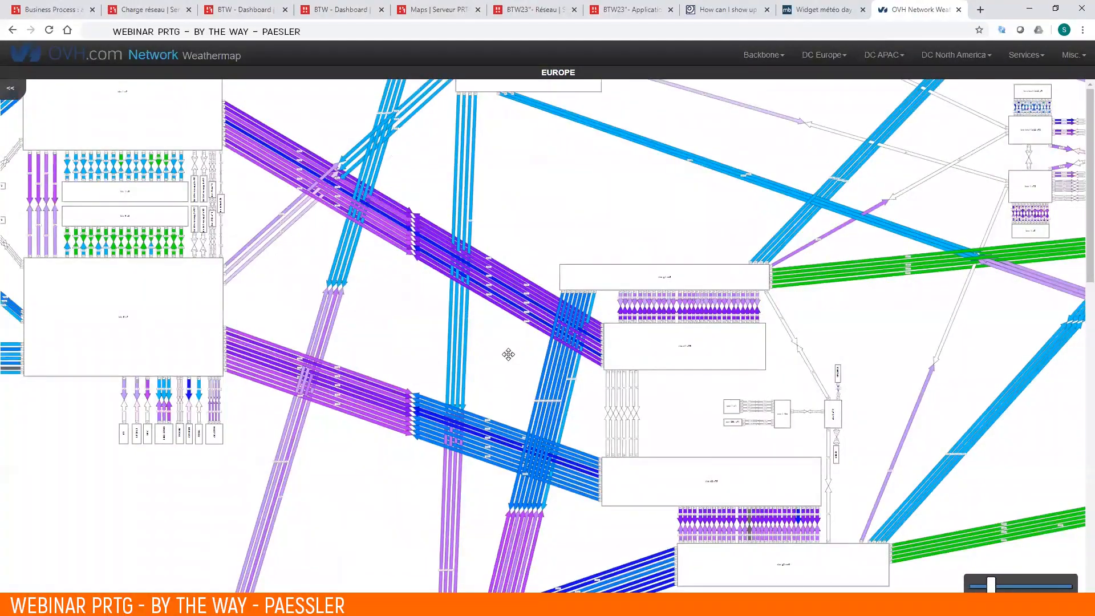
{"action": "scroll", "coordinate": [508, 354], "scroll_direction": "down", "scroll_amount": 4}
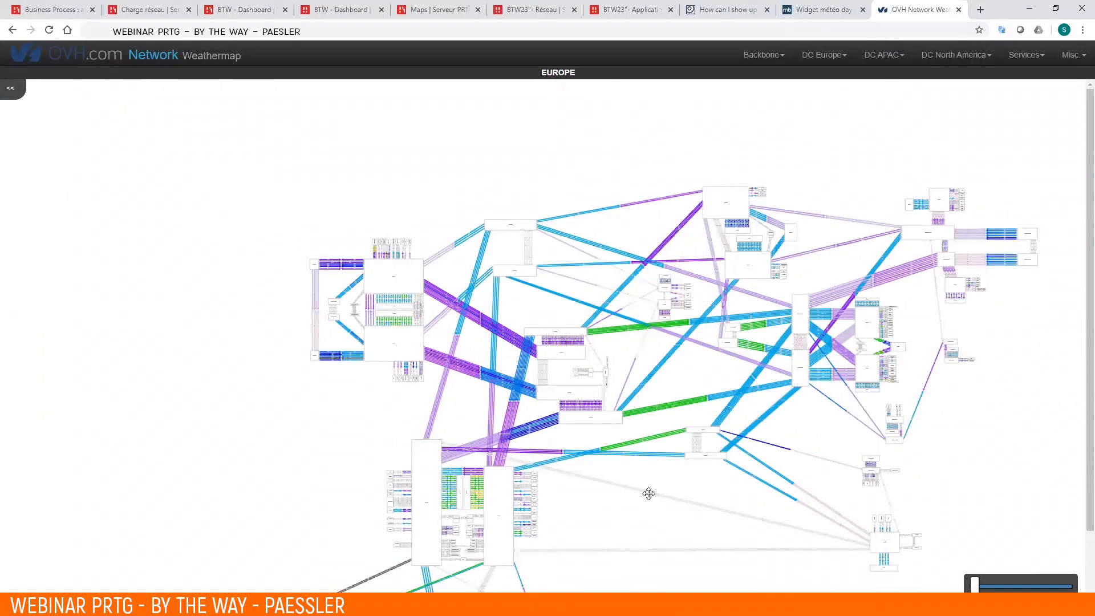
{"action": "left_click_drag", "start_coordinate": [637, 484], "coordinate": [606, 420]}
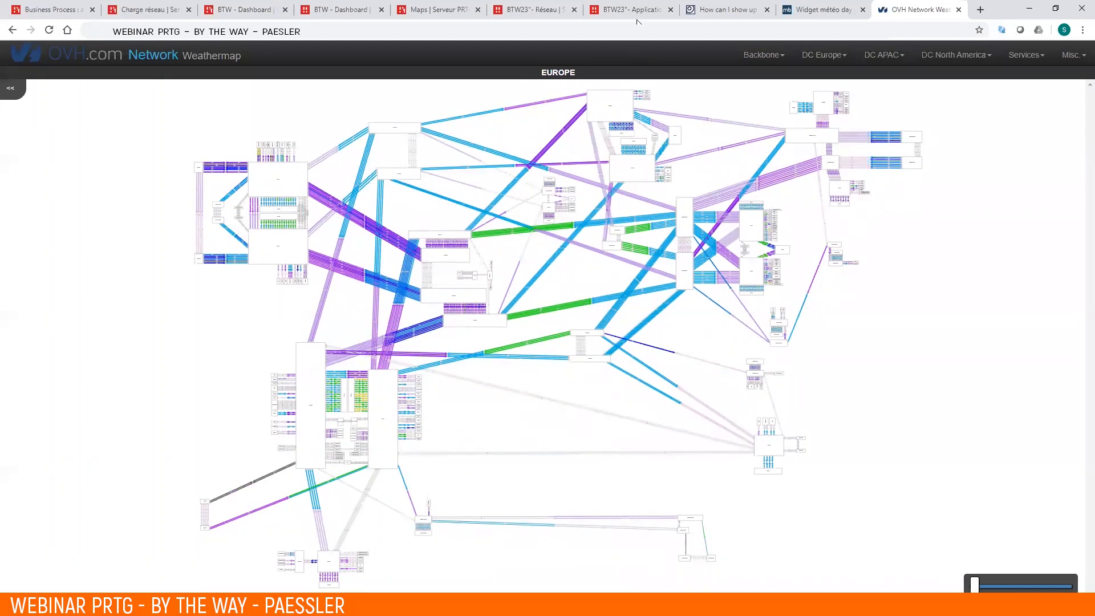
- Return to the PRTG maps list and create a new 800 by 600 map named "Map" without public access
{"action": "left_click", "coordinate": [436, 10]}
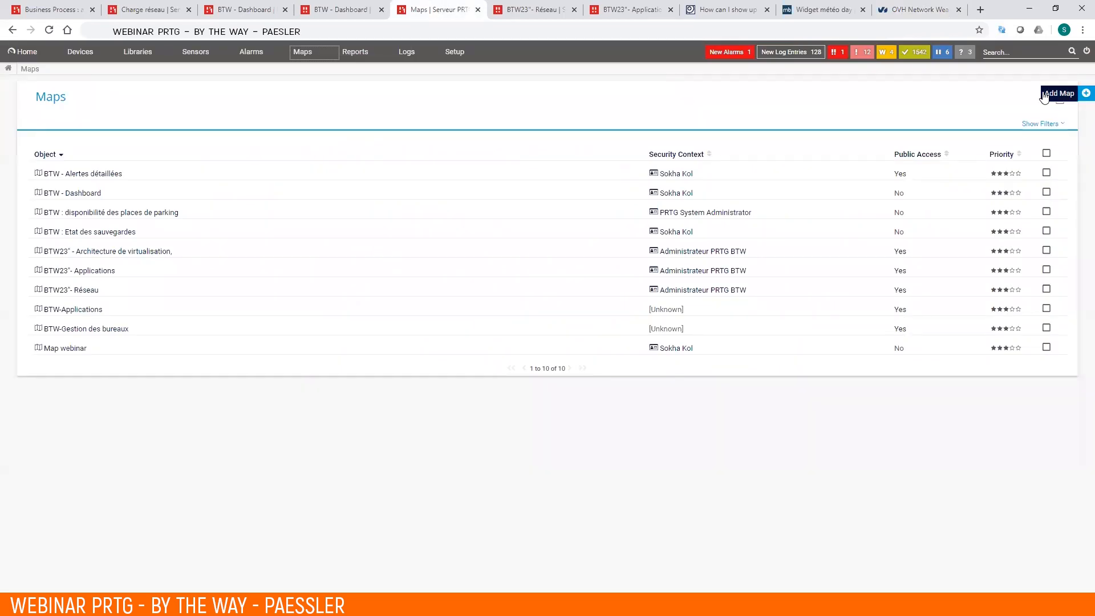
{"action": "left_click", "coordinate": [1056, 91]}
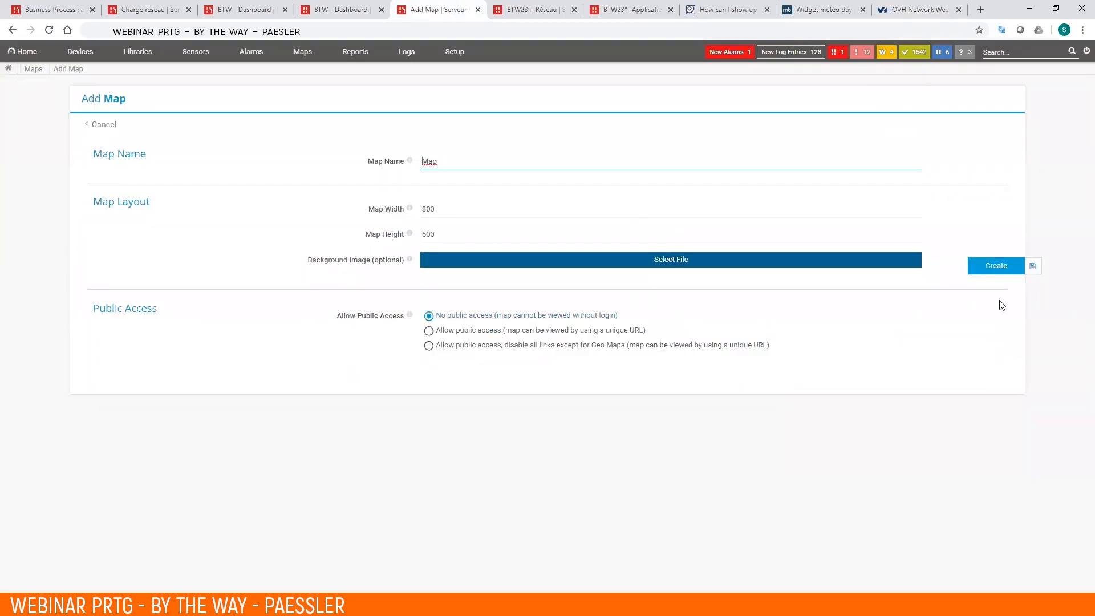
{"action": "left_click", "coordinate": [997, 271]}
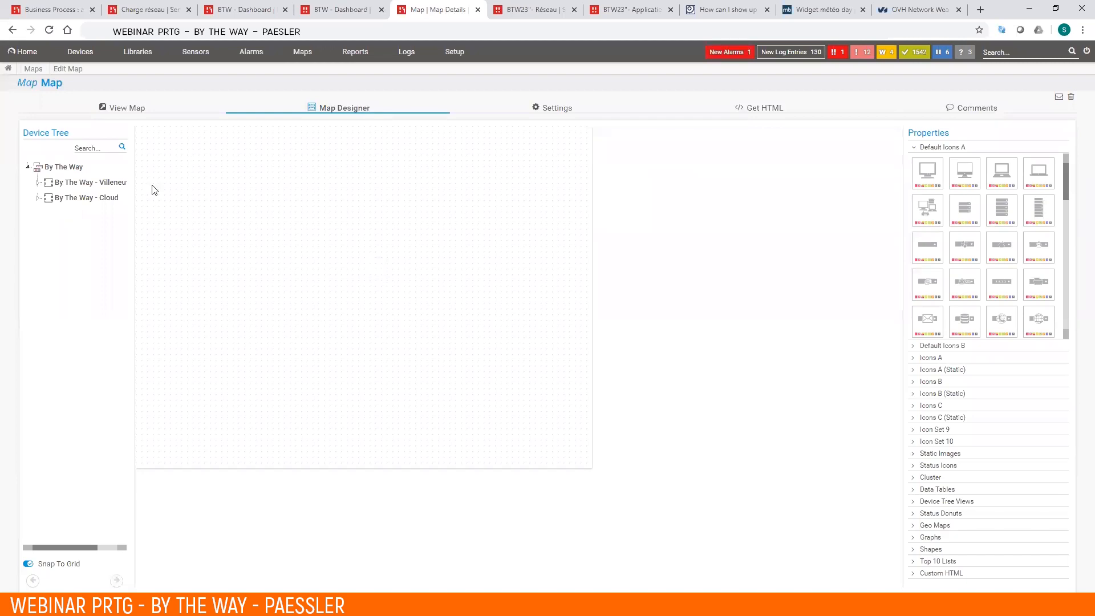
- Place the Network group's Cisco ASA and Stormshield devices side by side on the map and connect them with a line
{"action": "left_click", "coordinate": [39, 183]}
{"action": "left_click", "coordinate": [49, 213]}
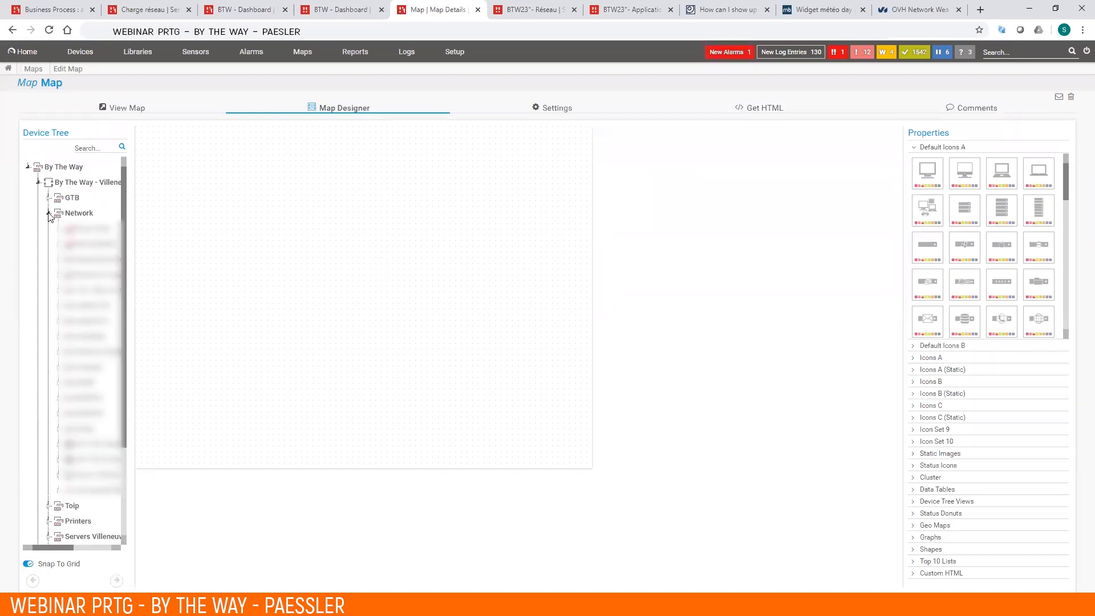
{"action": "left_click_drag", "start_coordinate": [85, 228], "coordinate": [503, 178]}
{"action": "left_click_drag", "start_coordinate": [422, 220], "coordinate": [497, 227]}
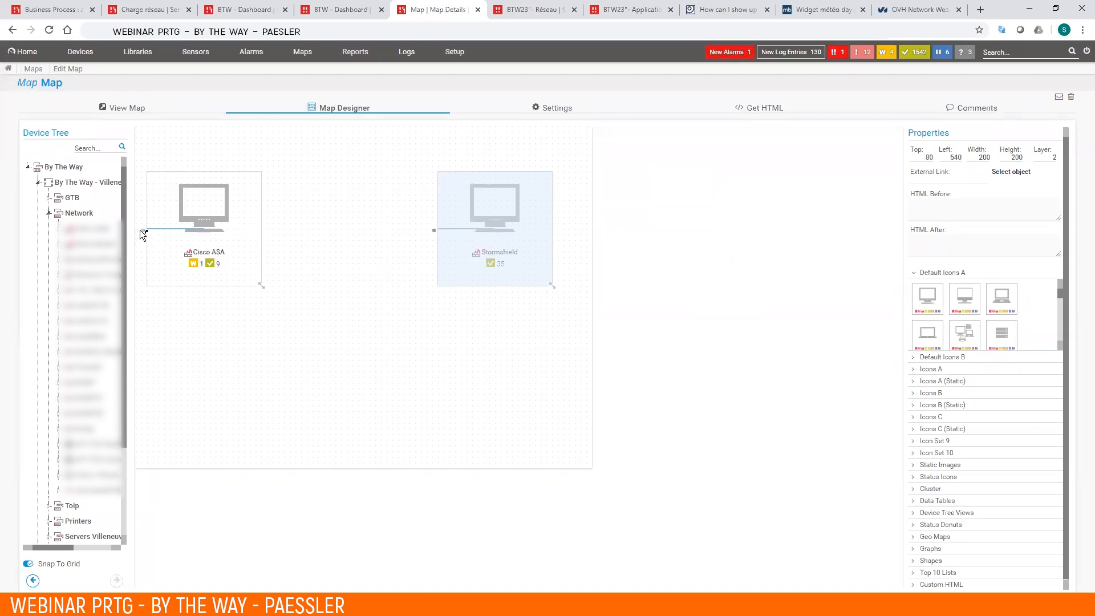
{"action": "left_click_drag", "start_coordinate": [143, 231], "coordinate": [457, 234]}
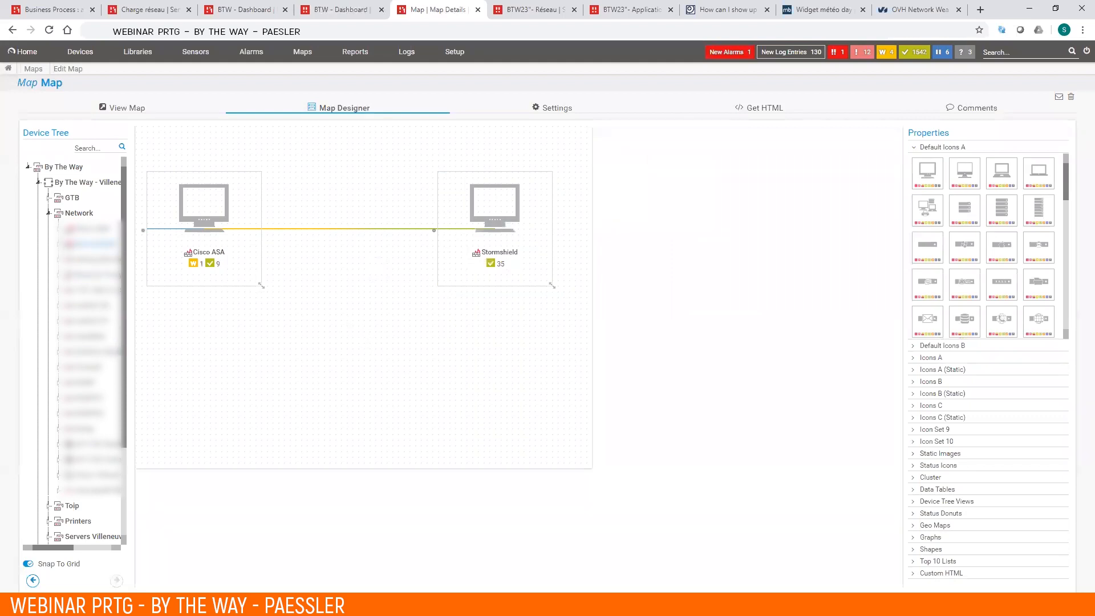
- Add Cisco ASA's 'Ethernet0/0' interface OUT sensor as "Status and last value (default background)" above the connection line at top 160, left 230
{"action": "left_click", "coordinate": [58, 229]}
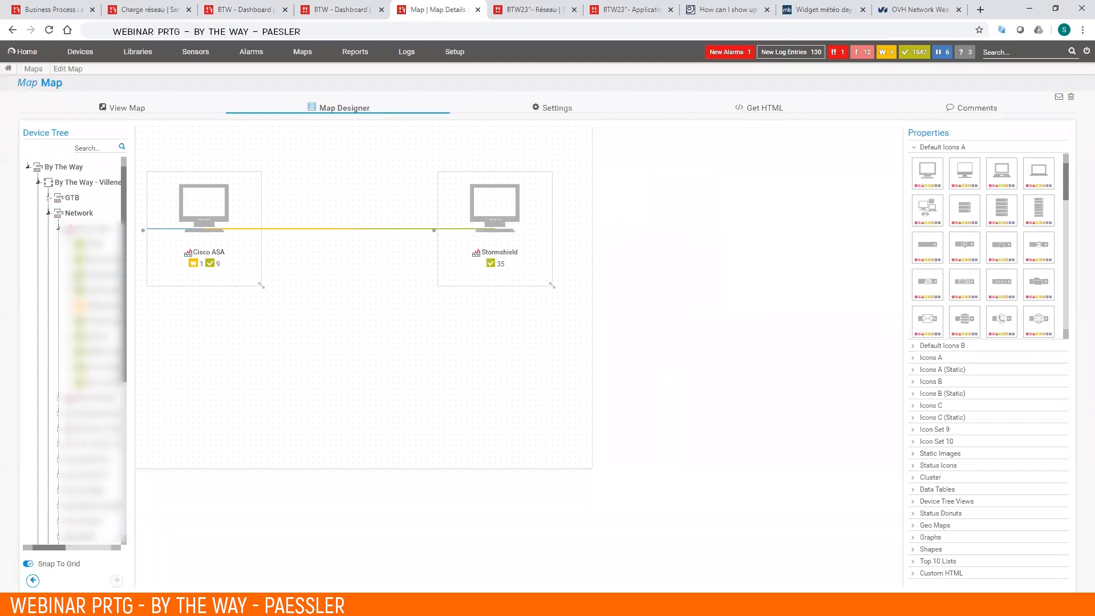
{"action": "left_click_drag", "start_coordinate": [147, 278], "coordinate": [342, 330]}
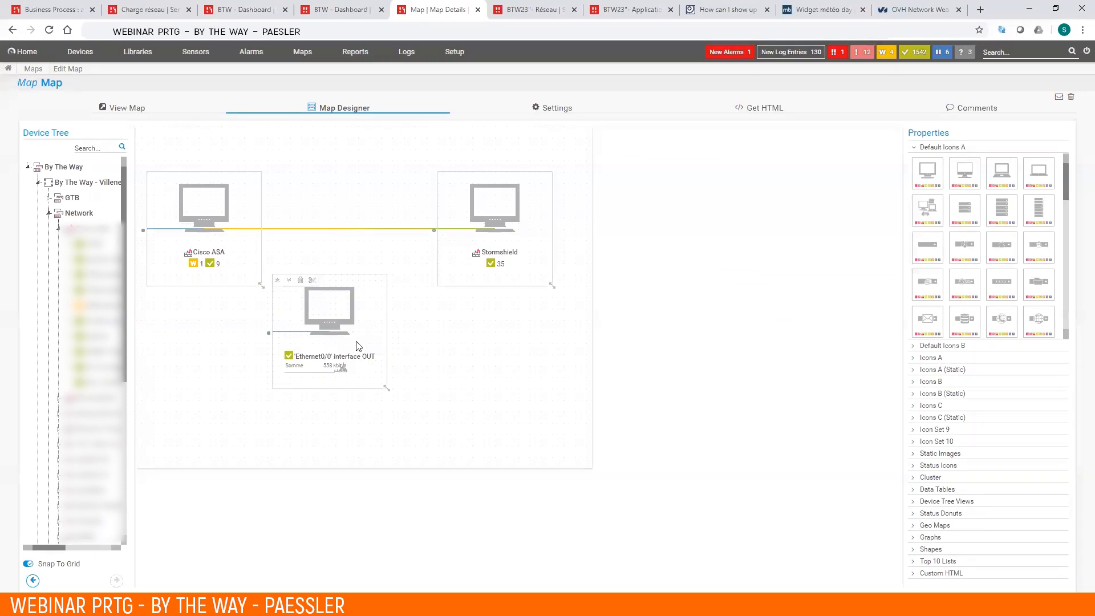
{"action": "left_click", "coordinate": [951, 465]}
{"action": "left_click_drag", "start_coordinate": [1065, 340], "coordinate": [1065, 402]}
{"action": "left_click_drag", "start_coordinate": [969, 331], "coordinate": [357, 324]}
{"action": "left_click_drag", "start_coordinate": [395, 277], "coordinate": [390, 219]}
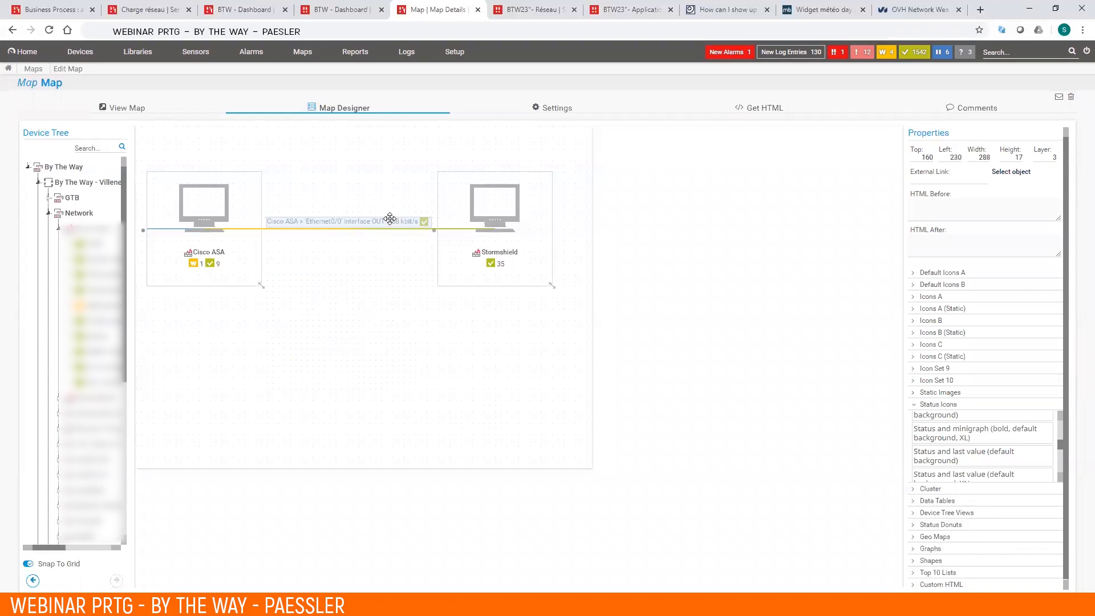
{"action": "left_click", "coordinate": [395, 266]}
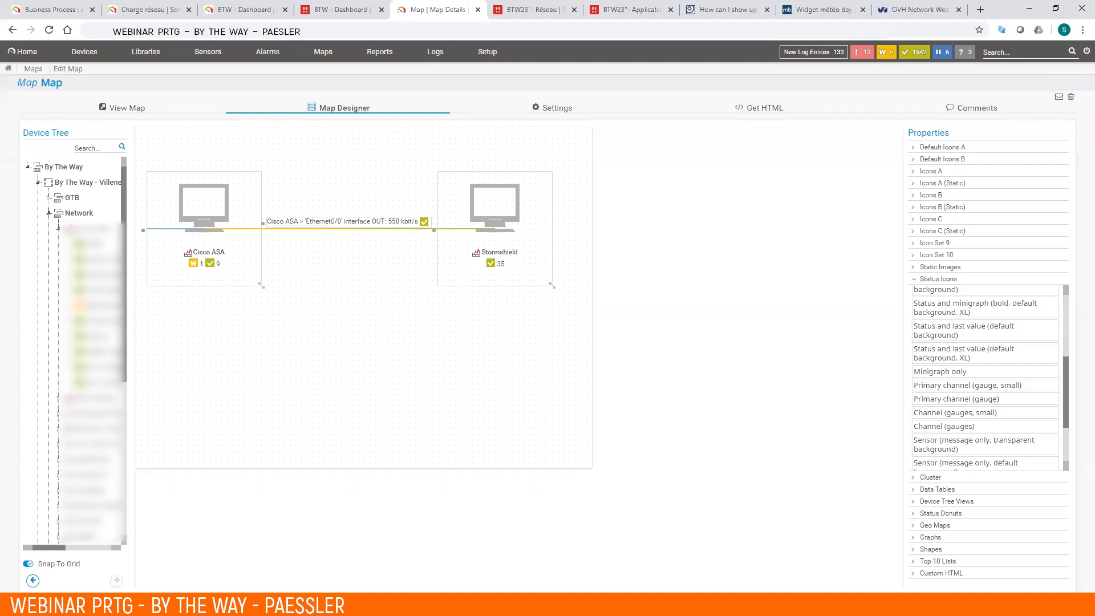
- Open the root group's settings in the device tree and examine its credentials sections for Windows, Linux, VMware and SNMP systems
{"action": "left_click", "coordinate": [90, 53]}
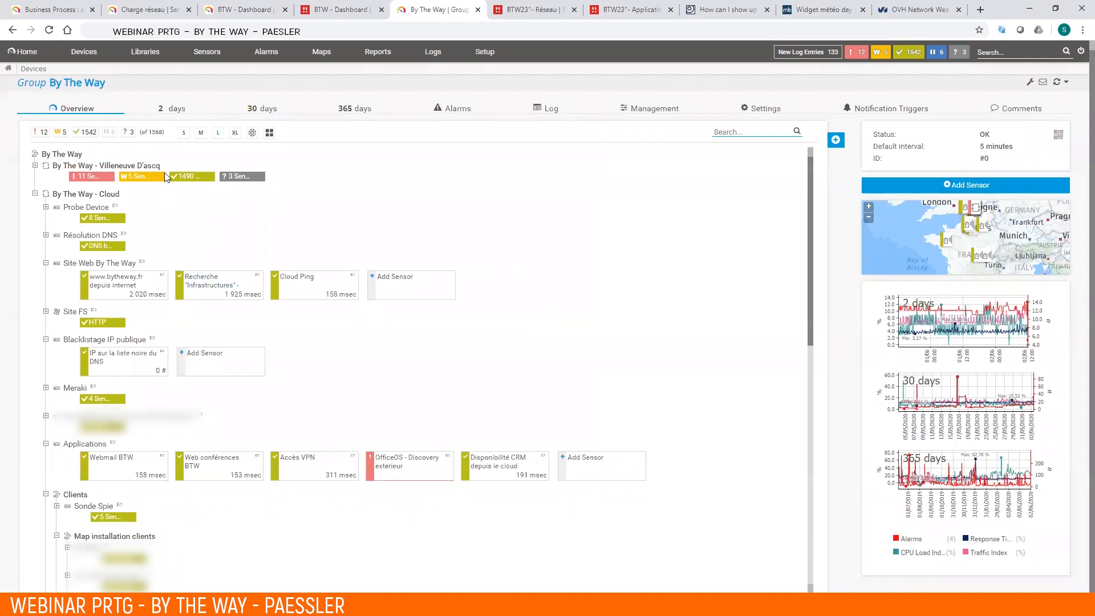
{"action": "left_click", "coordinate": [756, 113]}
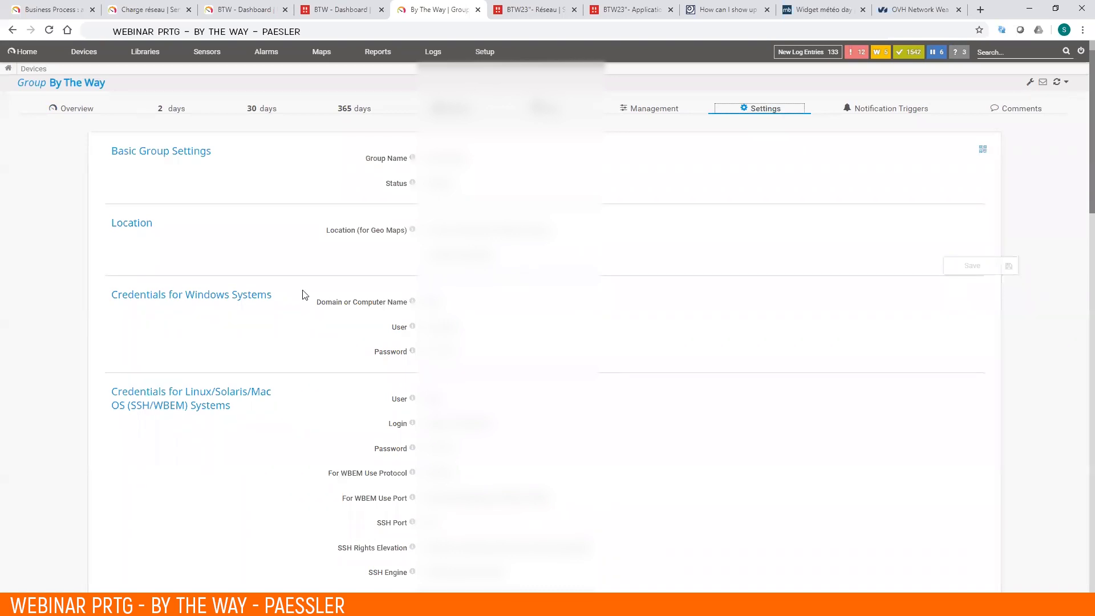
{"action": "scroll", "coordinate": [251, 338], "scroll_direction": "down", "scroll_amount": 5}
{"action": "scroll", "coordinate": [251, 337], "scroll_direction": "down", "scroll_amount": 1}
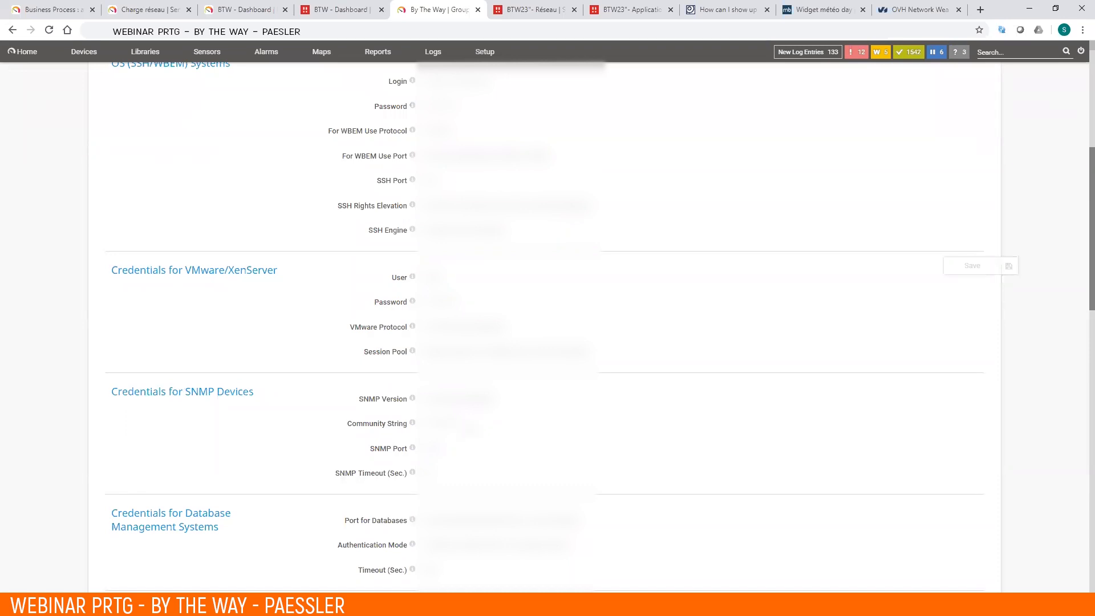
{"action": "scroll", "coordinate": [230, 185], "scroll_direction": "up", "scroll_amount": 6}
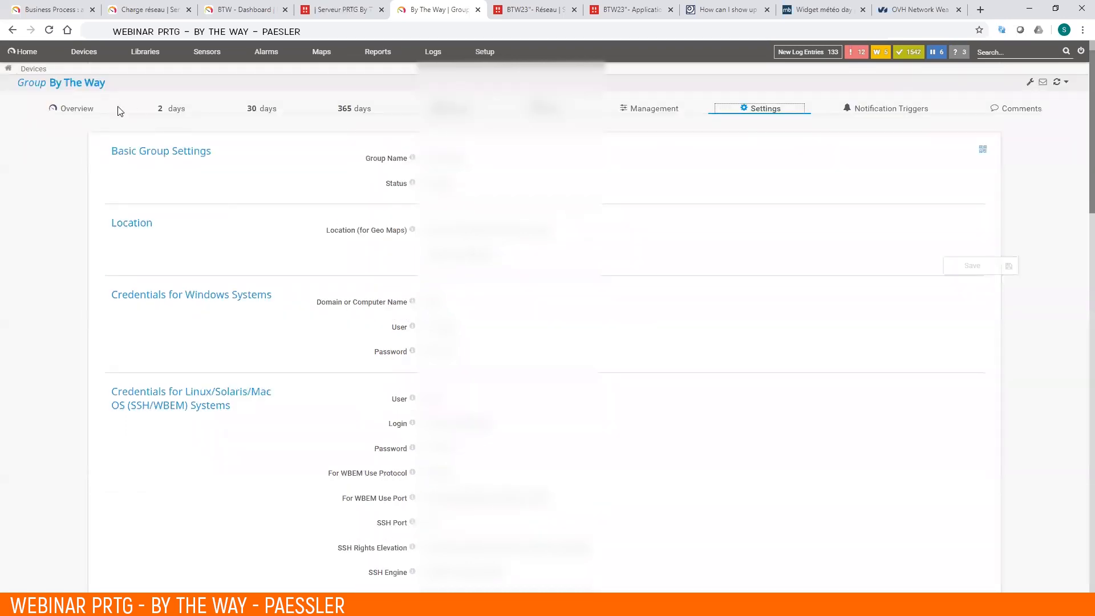
- Return to the root group's overview, open the Meraki device's settings and examine its inherited credentials sections
{"action": "left_click", "coordinate": [85, 109]}
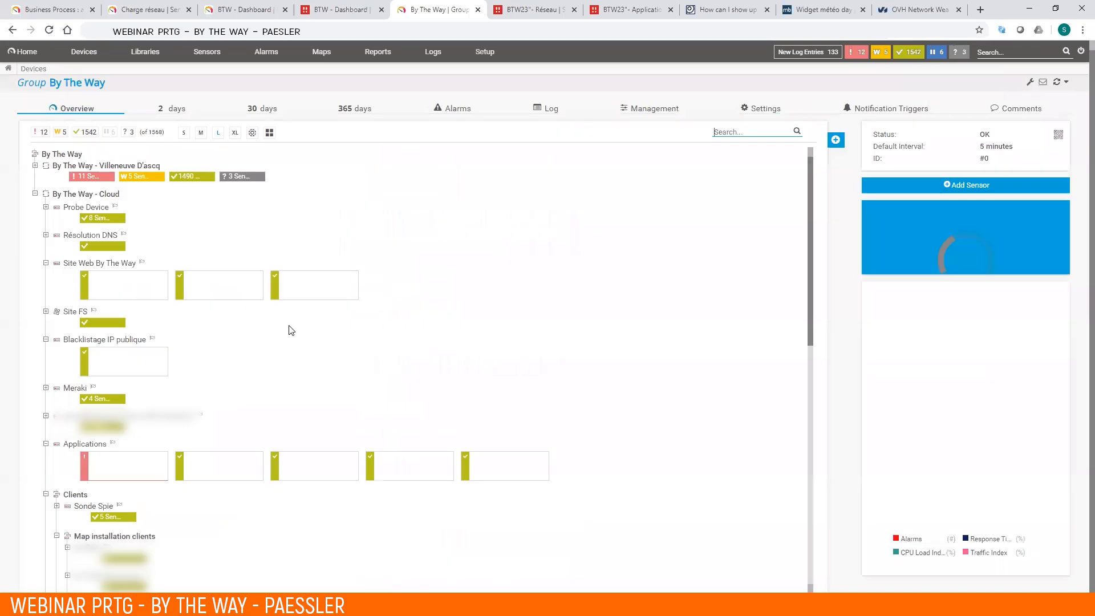
{"action": "left_click", "coordinate": [46, 388]}
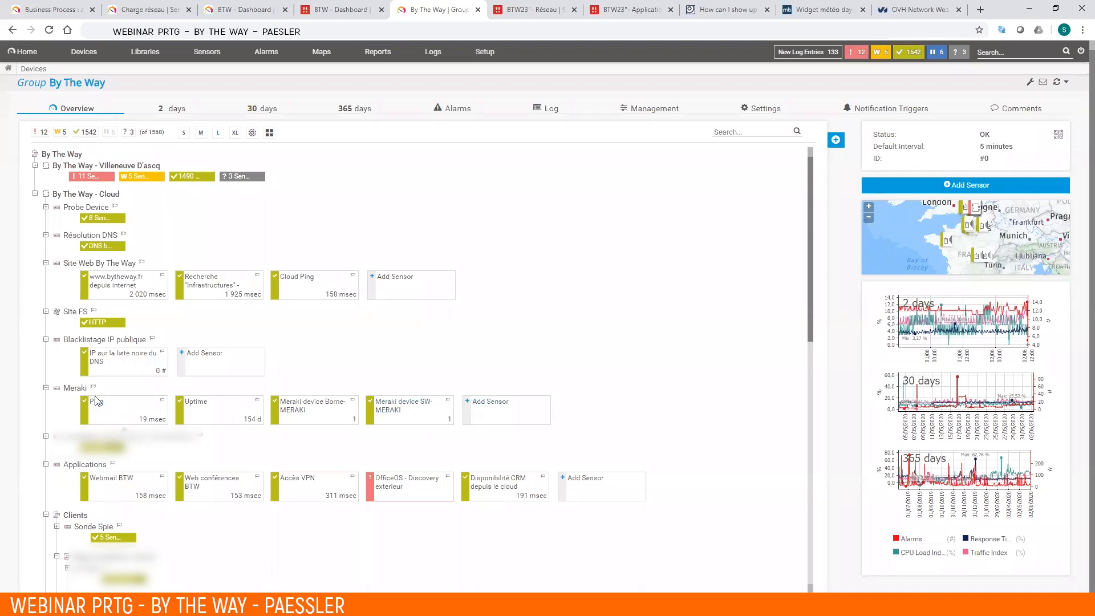
{"action": "left_click", "coordinate": [73, 389]}
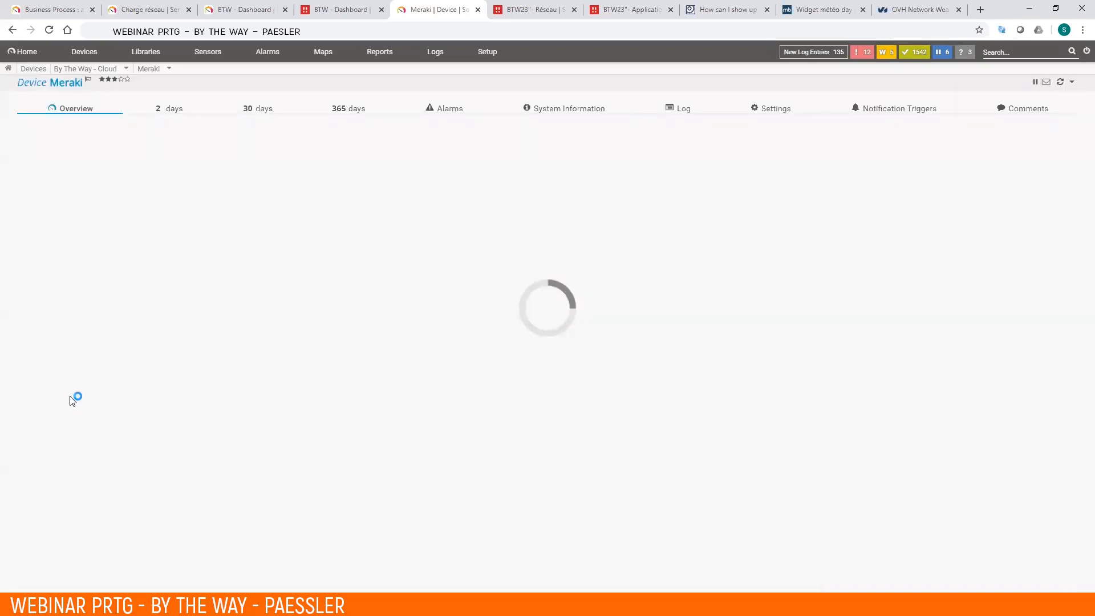
{"action": "left_click", "coordinate": [762, 110]}
{"action": "scroll", "coordinate": [247, 317], "scroll_direction": "down", "scroll_amount": 8}
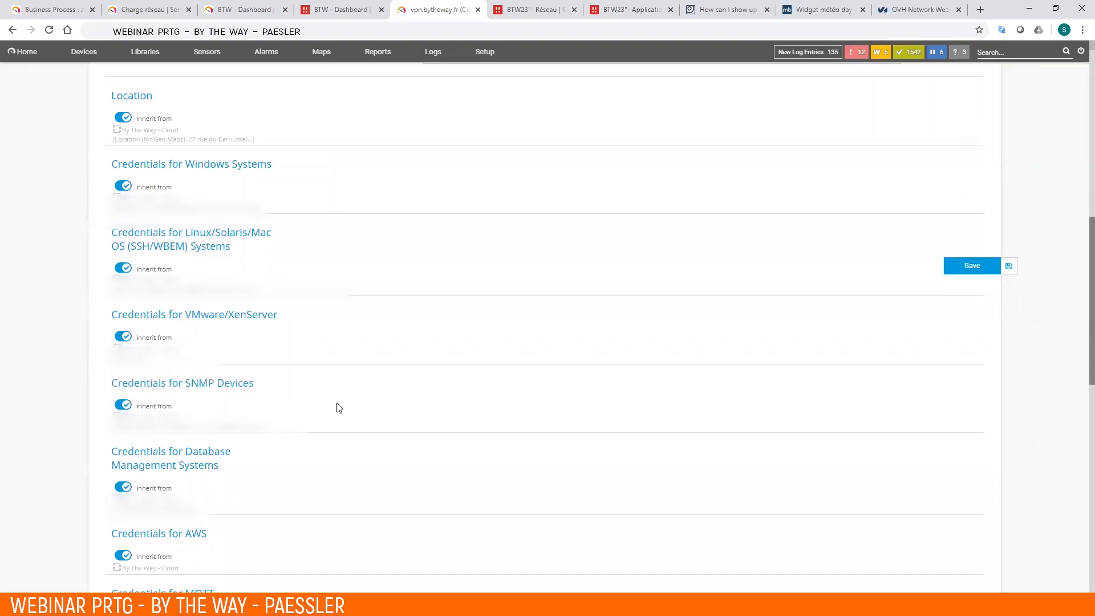
- Toggle inheritance of the SNMP device credentials off to expose the Meraki device's own SNMP fields, and restore the inheritance without saving
{"action": "left_click", "coordinate": [118, 406]}
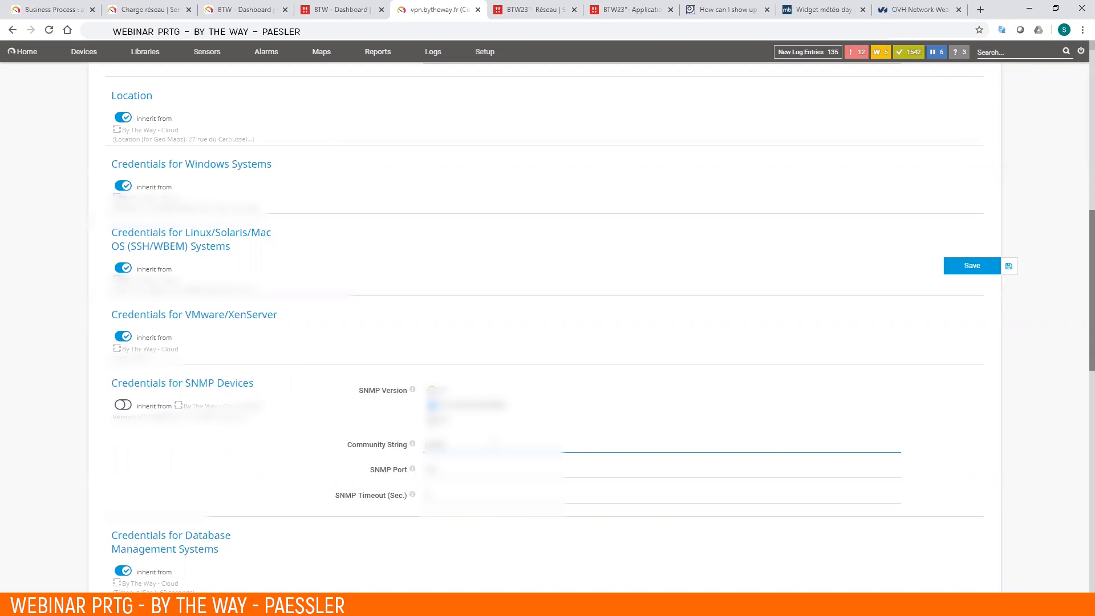
{"action": "left_click", "coordinate": [127, 406]}
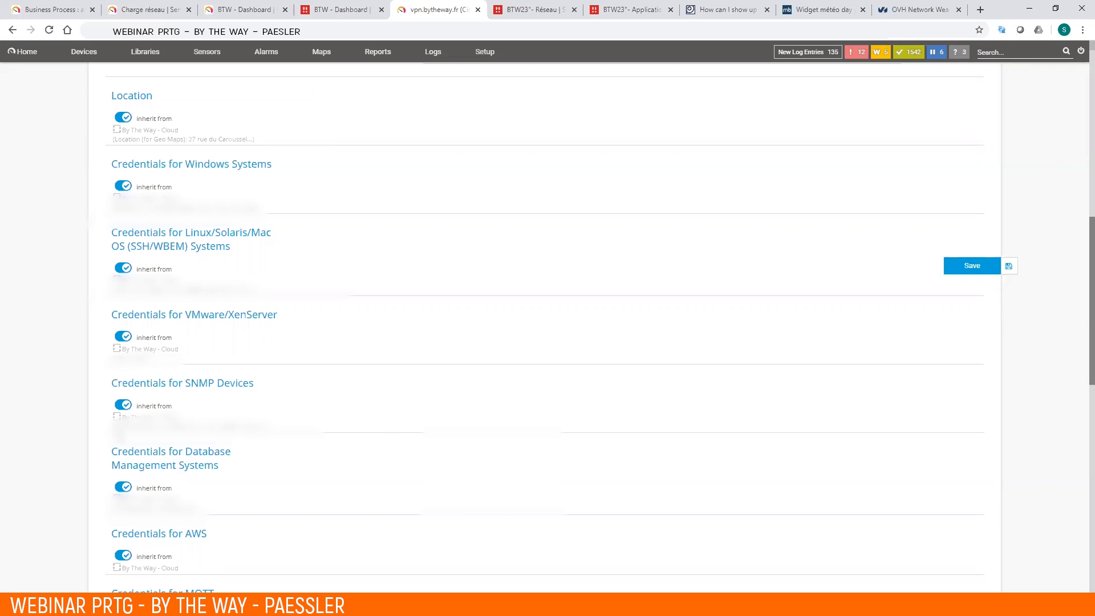
{"action": "left_click", "coordinate": [122, 406]}
{"action": "left_click", "coordinate": [122, 406]}
{"action": "left_click", "coordinate": [122, 405]}
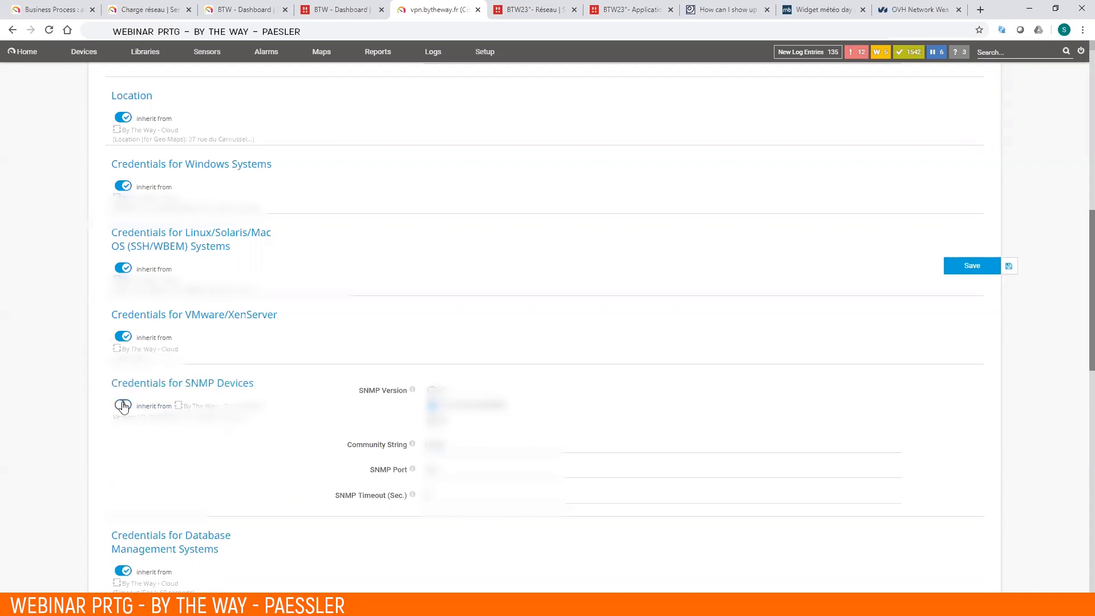
{"action": "left_click", "coordinate": [124, 405]}
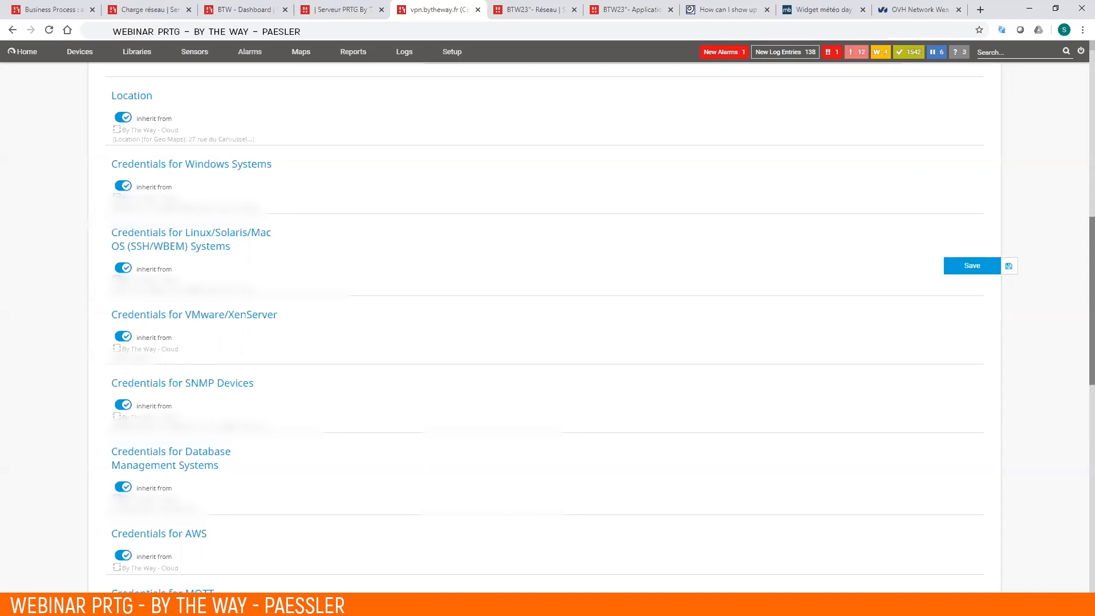
- Minimize the browser and return to the presentation's closing slide
{"action": "left_click", "coordinate": [1028, 7]}
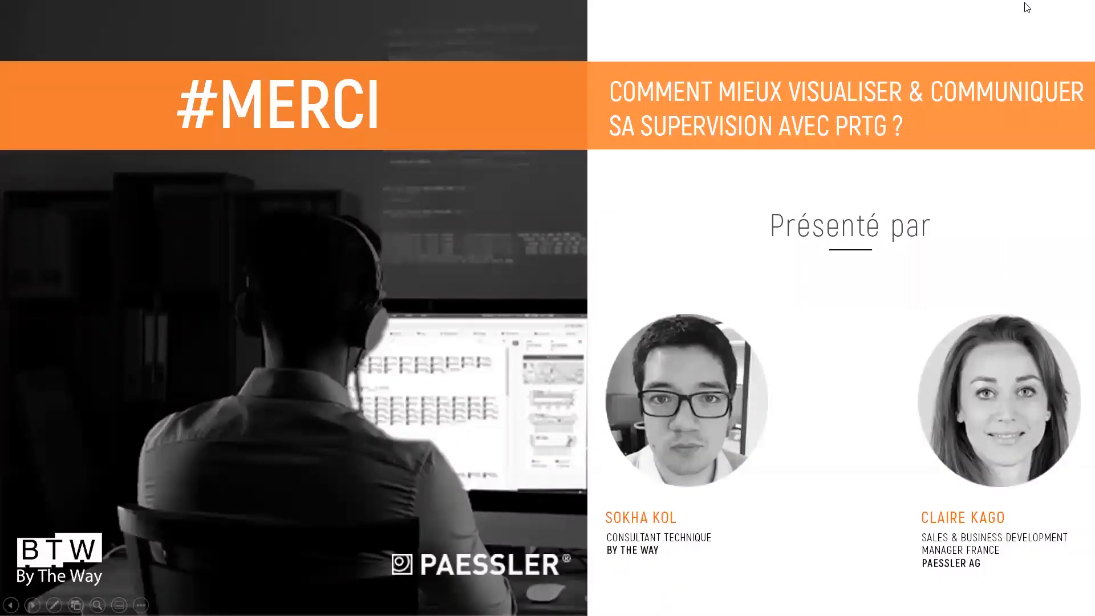